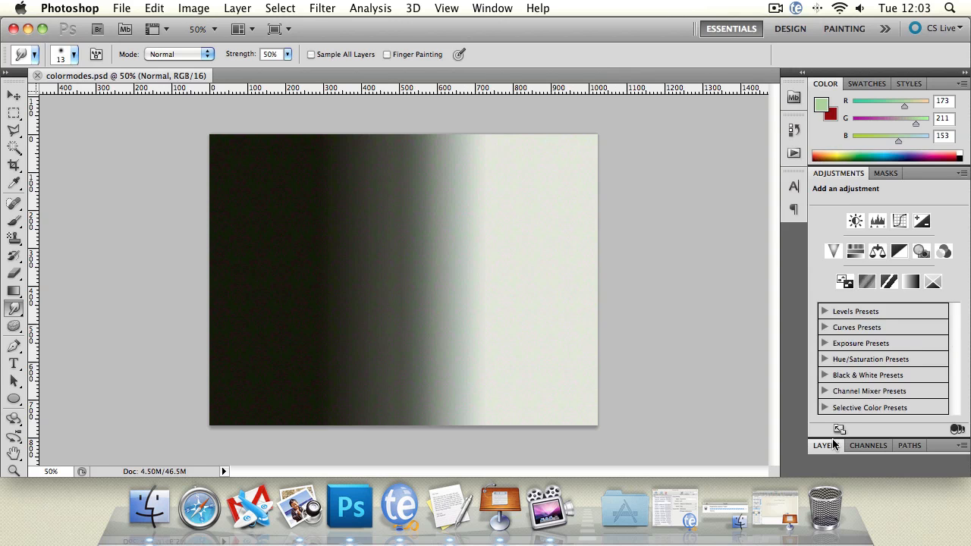
# Display the layer list and hide the Luminosity layer so the patterned Normal layer shows
pyautogui.click(826, 446)
pyautogui.click(818, 251)
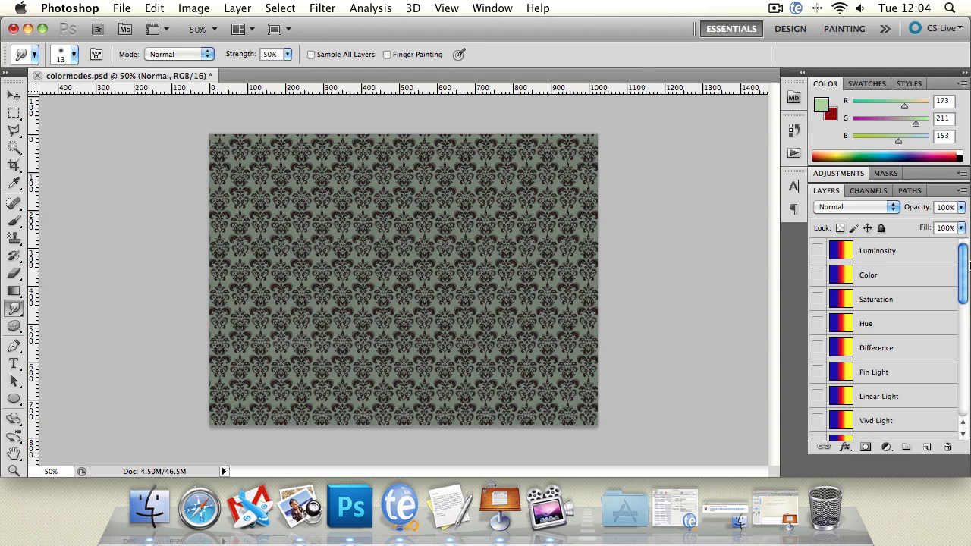
pyautogui.moveTo(964, 262); pyautogui.dragTo(963, 391)
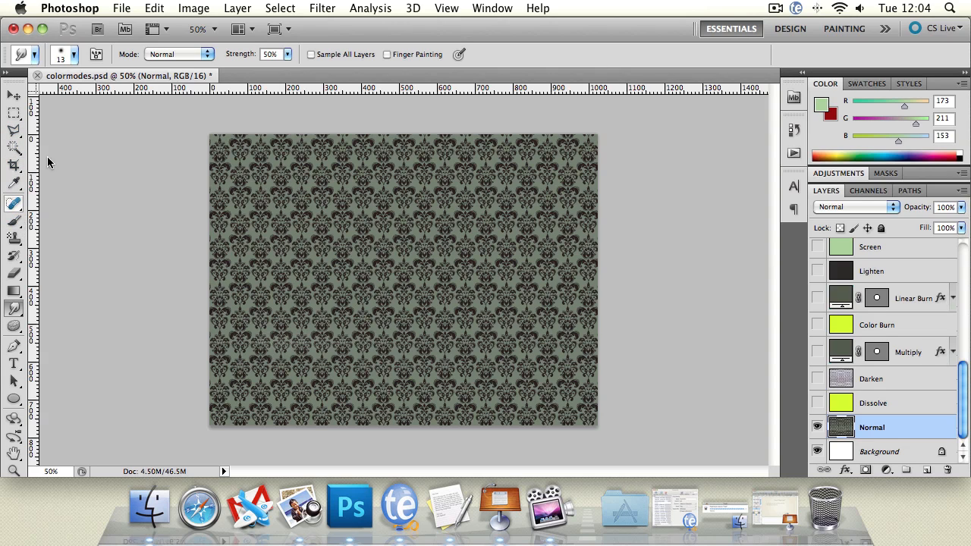
# View the blending modes offered for the Smudge tool, the Brush tool and the Normal layer
pyautogui.click(195, 51)
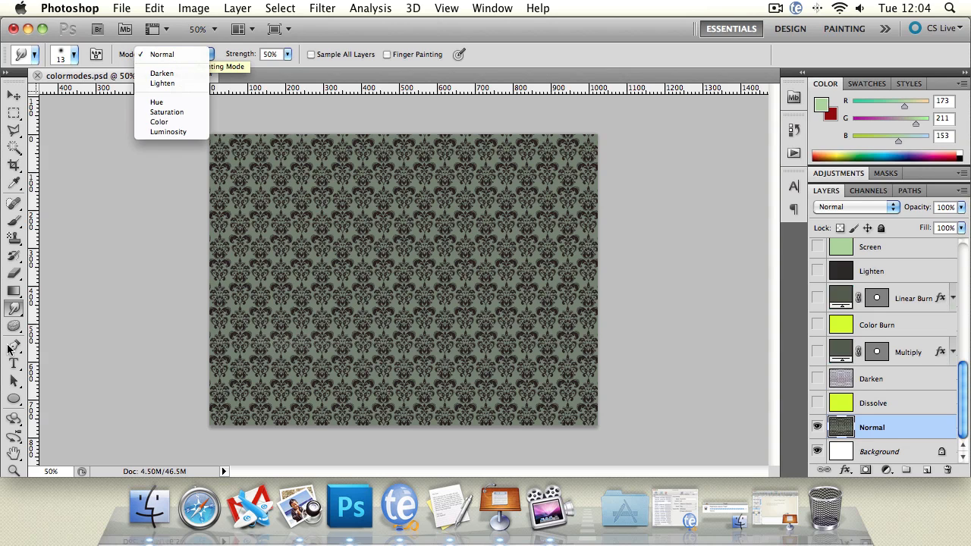
pyautogui.click(14, 224)
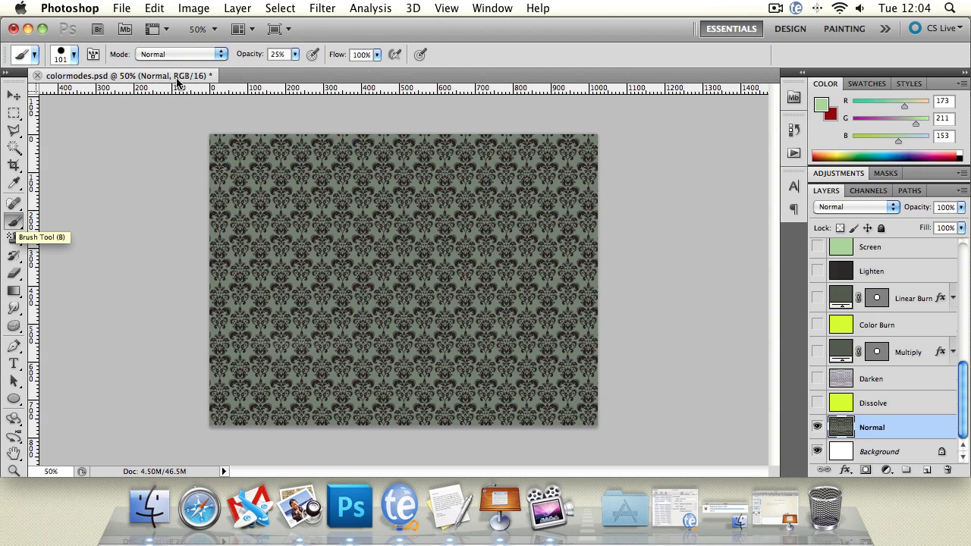
pyautogui.click(158, 54)
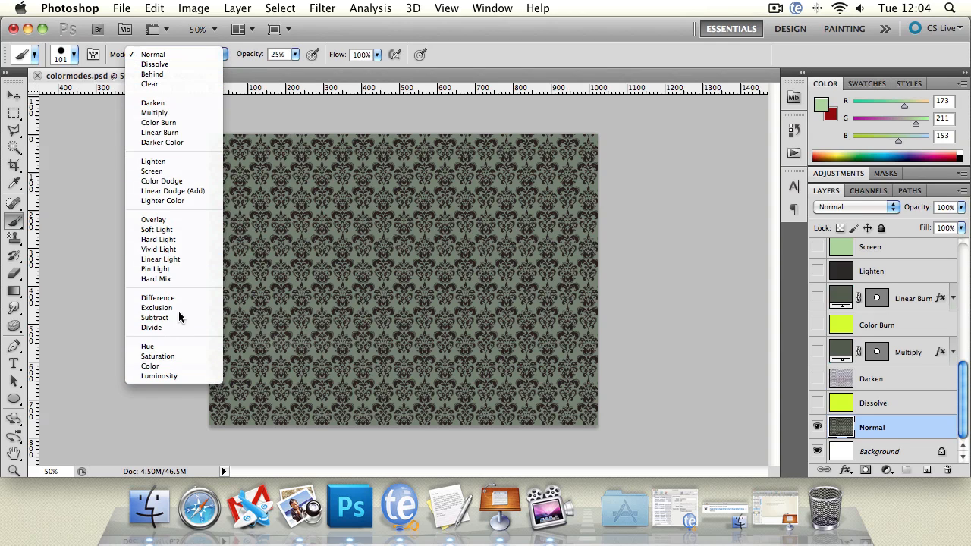
pyautogui.click(871, 206)
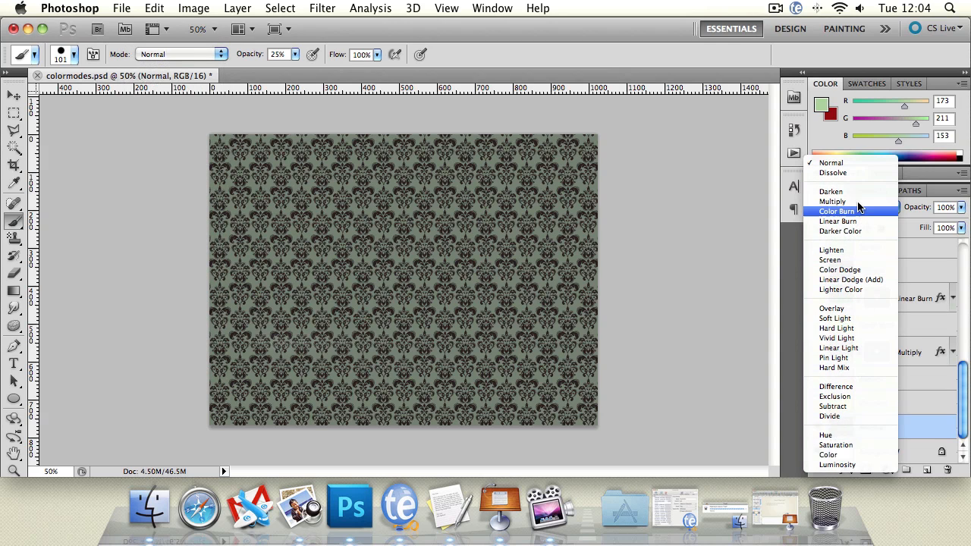
pyautogui.click(966, 410)
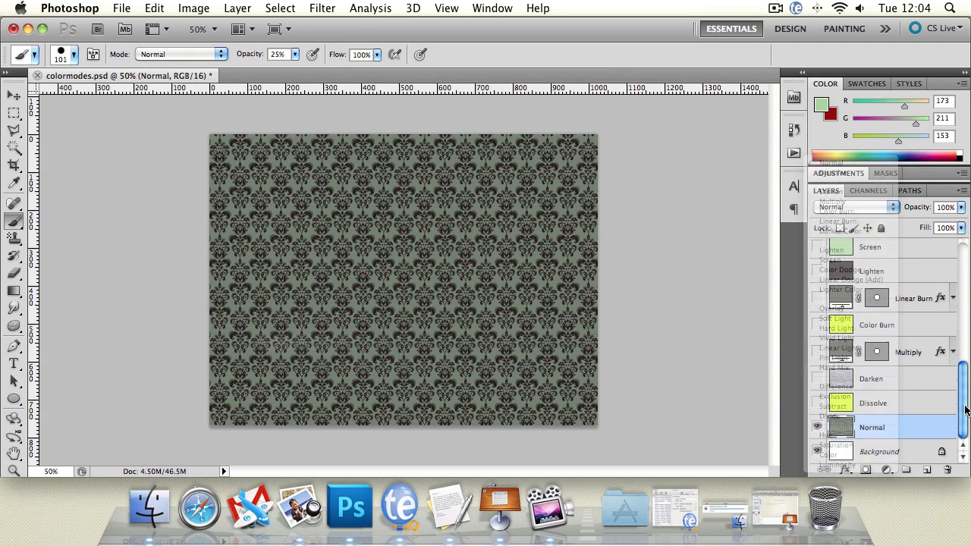
pyautogui.moveTo(966, 413)
pyautogui.mouseDown()
pyautogui.moveTo(951, 300)
pyautogui.moveTo(965, 432)
pyautogui.mouseUp()
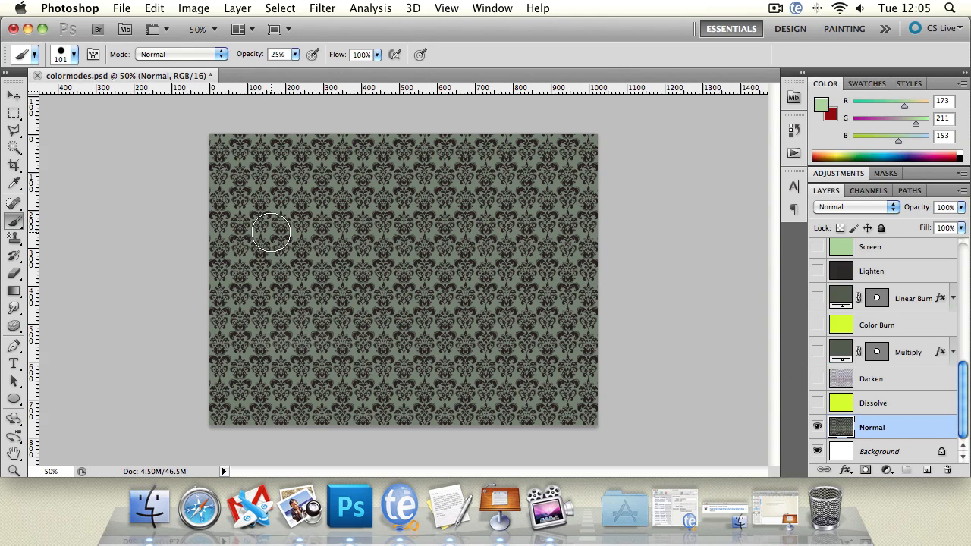
# Activate the Move tool and view the Normal layer's opacity control
pyautogui.click(14, 95)
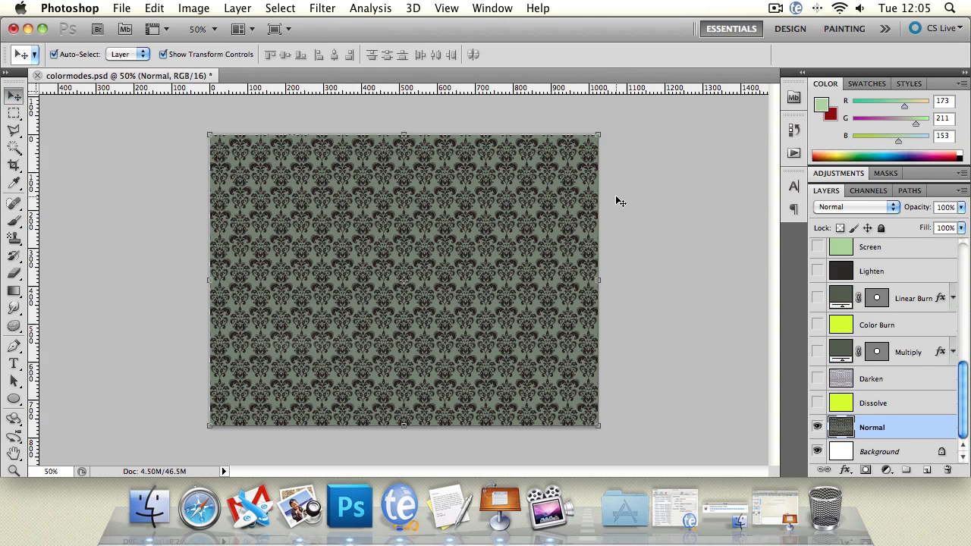
pyautogui.click(961, 207)
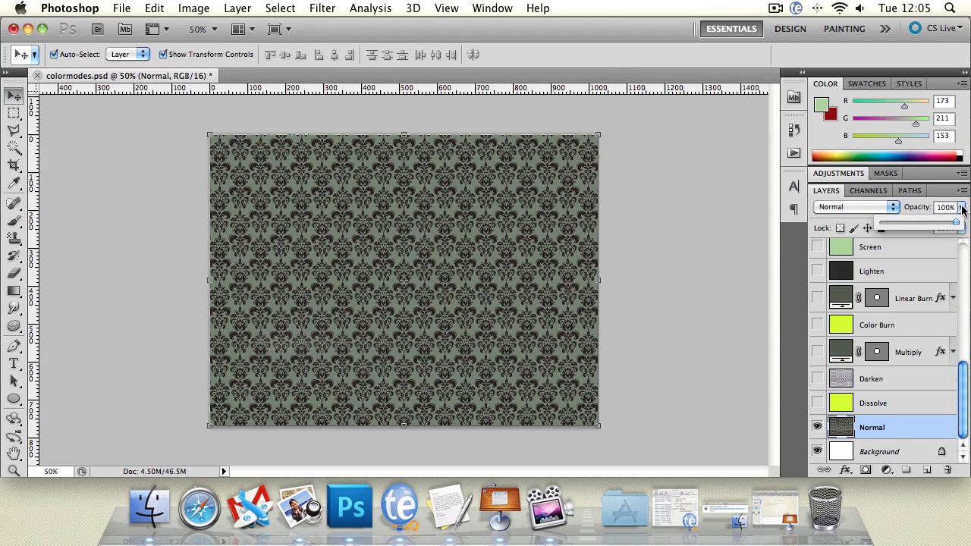
pyautogui.click(821, 208)
pyautogui.click(913, 219)
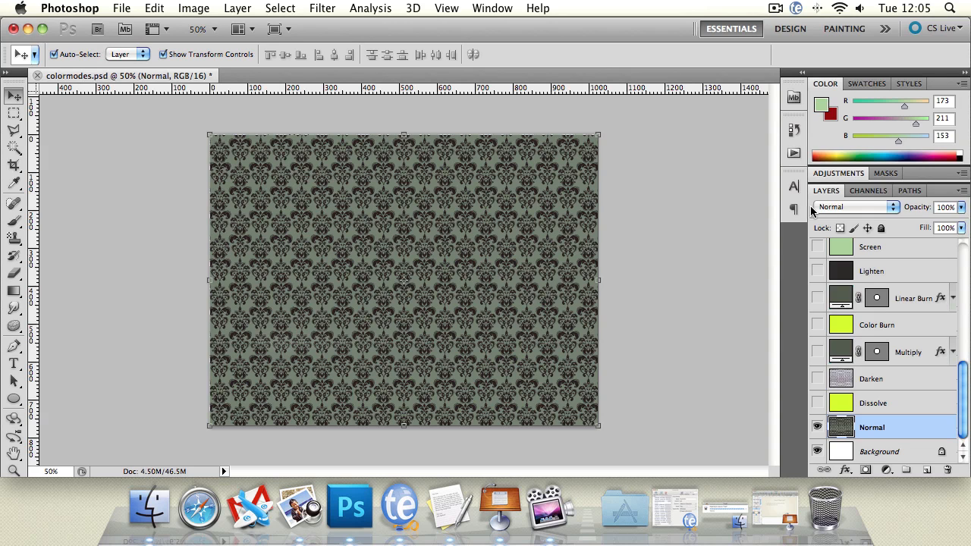
# Select and show the Dissolve layer, and check its blend mode among the available options
pyautogui.click(896, 407)
pyautogui.click(818, 403)
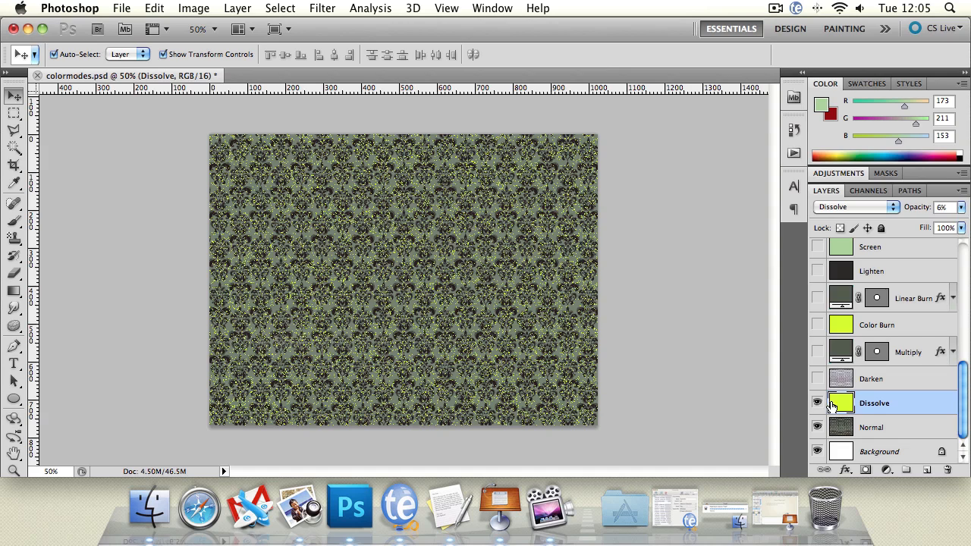
pyautogui.click(859, 208)
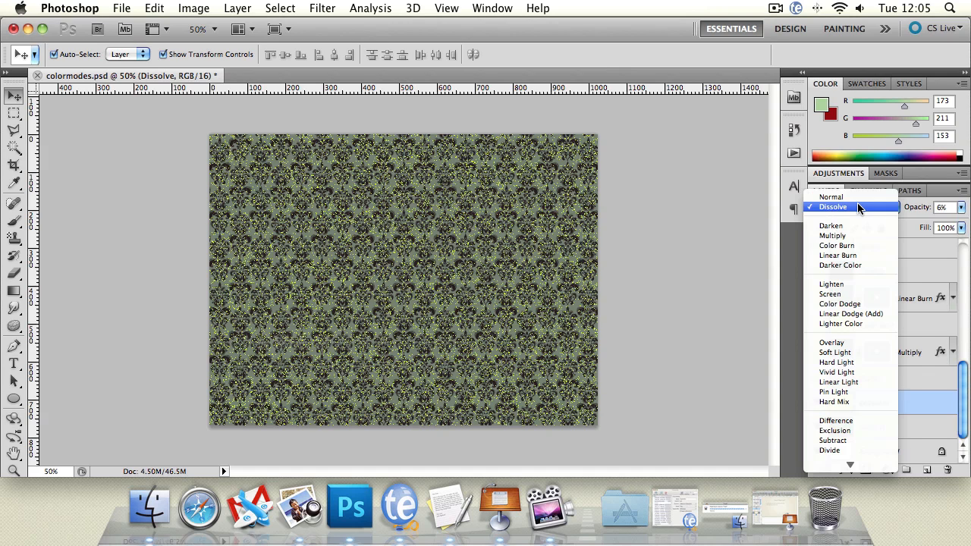
pyautogui.click(860, 208)
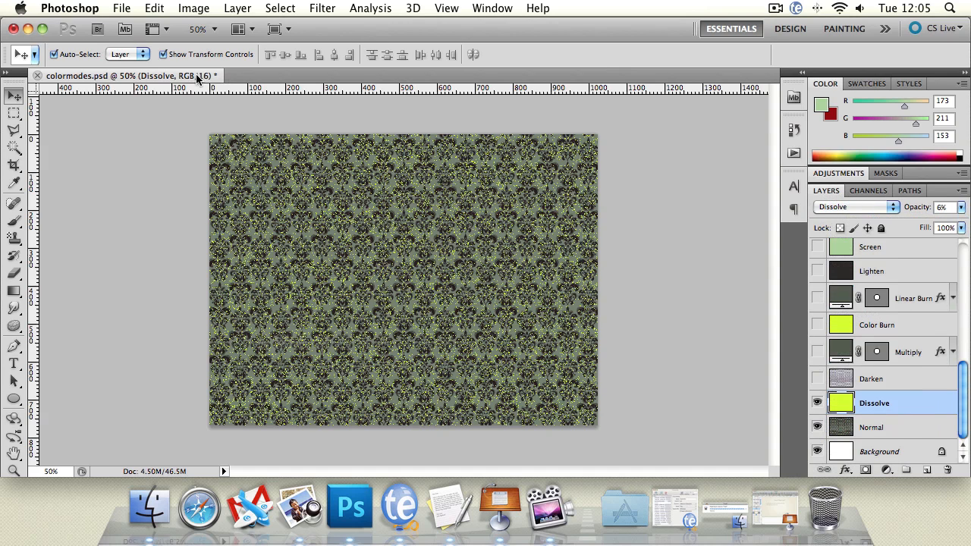
# Activate the Brush tool and view its painting mode options
pyautogui.click(14, 220)
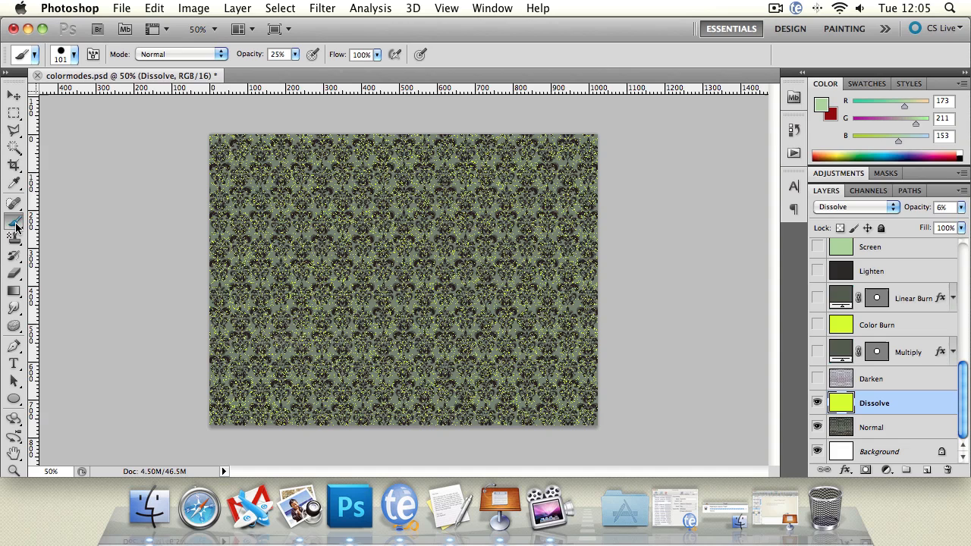
pyautogui.click(157, 55)
pyautogui.click(579, 51)
# Set the Dissolve layer's opacity to 100% and hide the layer
pyautogui.click(962, 207)
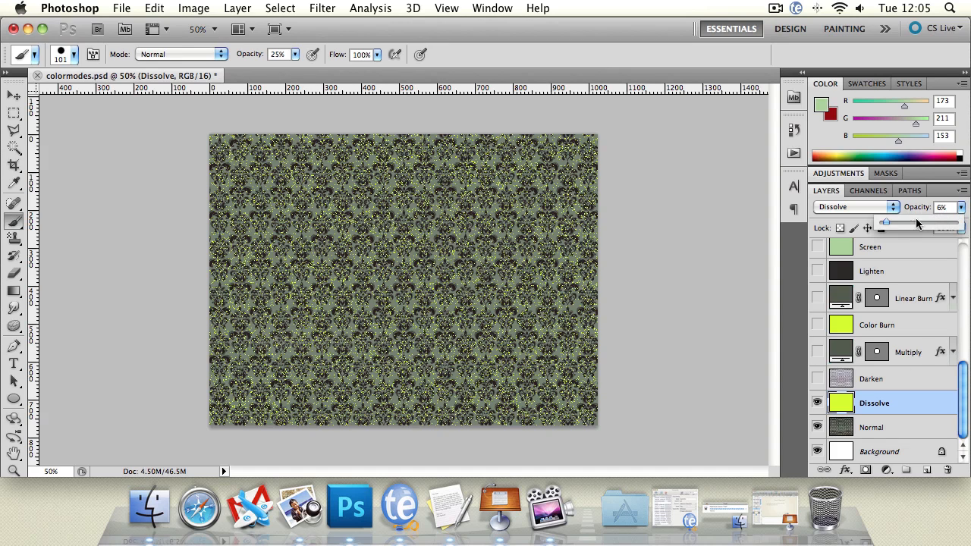
pyautogui.moveTo(888, 225); pyautogui.dragTo(960, 232)
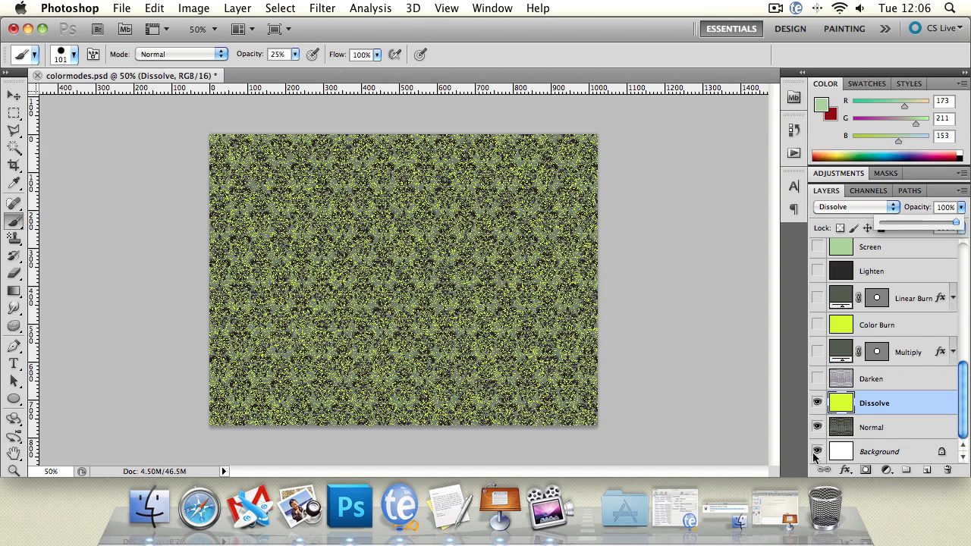
pyautogui.click(816, 402)
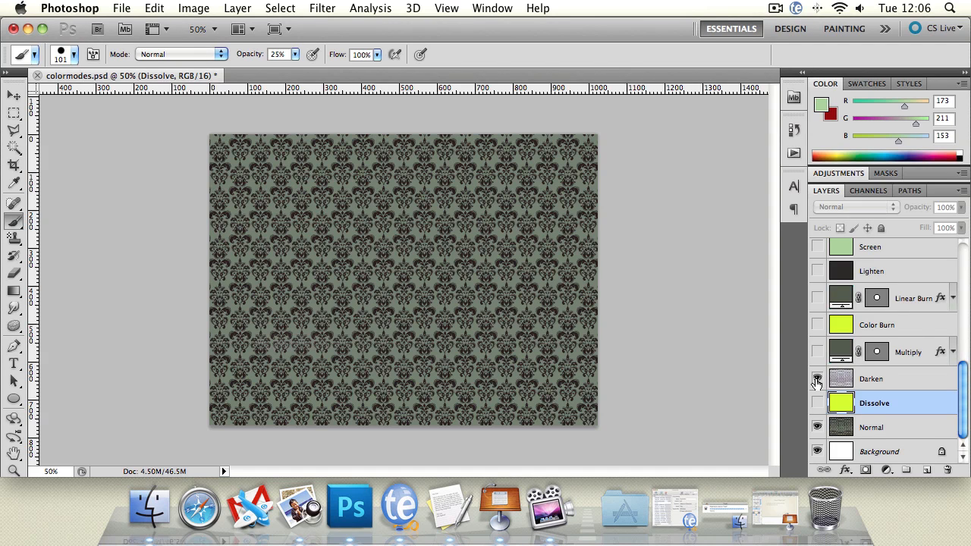
# Show and select the Darken layer, and set its blend mode to Normal
pyautogui.click(818, 383)
pyautogui.click(876, 380)
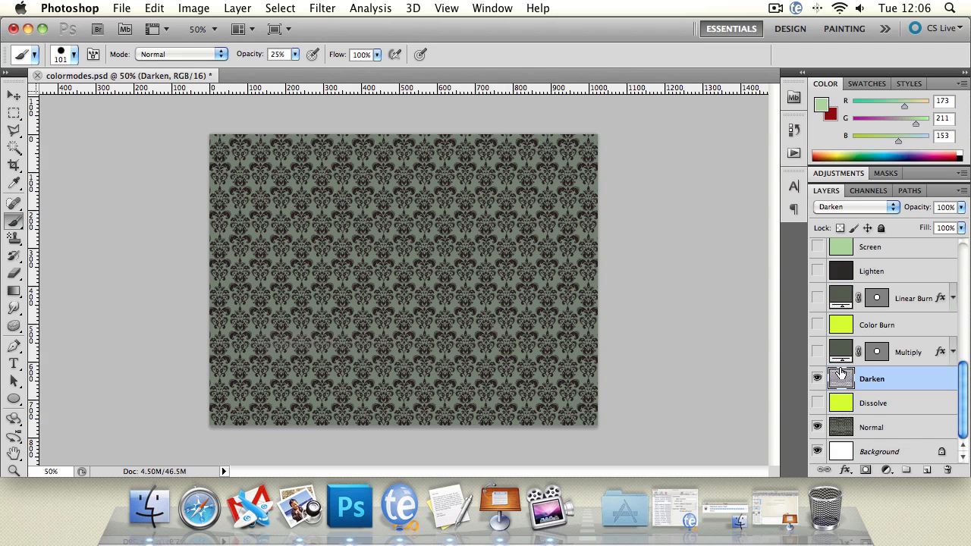
pyautogui.click(842, 206)
pyautogui.click(831, 178)
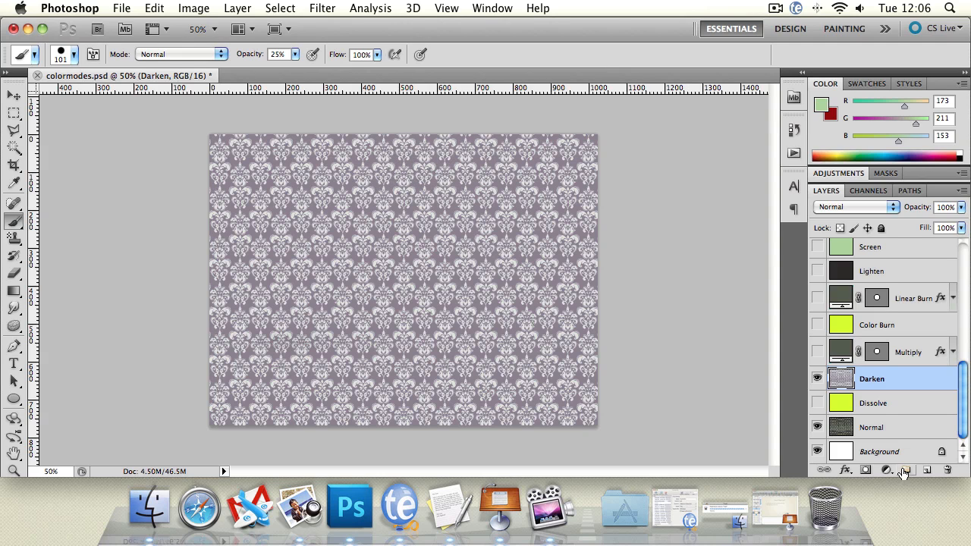
# Toggle the Darken layer's visibility off and on to compare its pattern with the Normal layer beneath
pyautogui.click(817, 379)
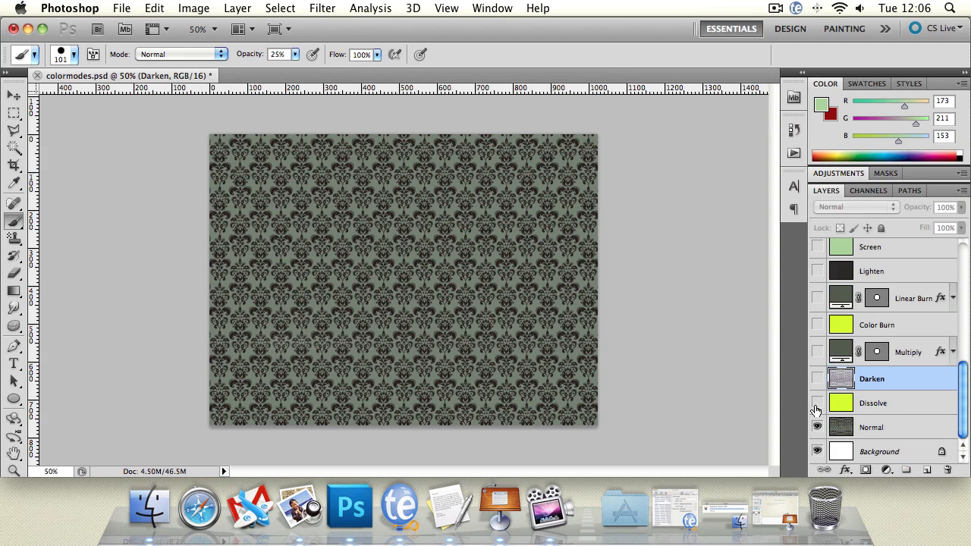
pyautogui.click(817, 379)
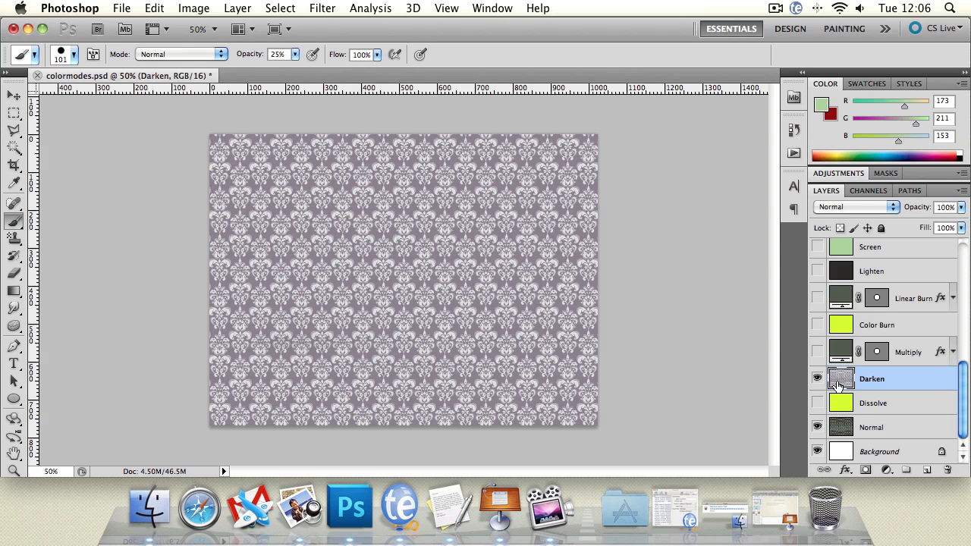
pyautogui.click(818, 379)
pyautogui.click(818, 379)
# Set the Darken layer's blend mode to Darken and hide the layer
pyautogui.click(846, 207)
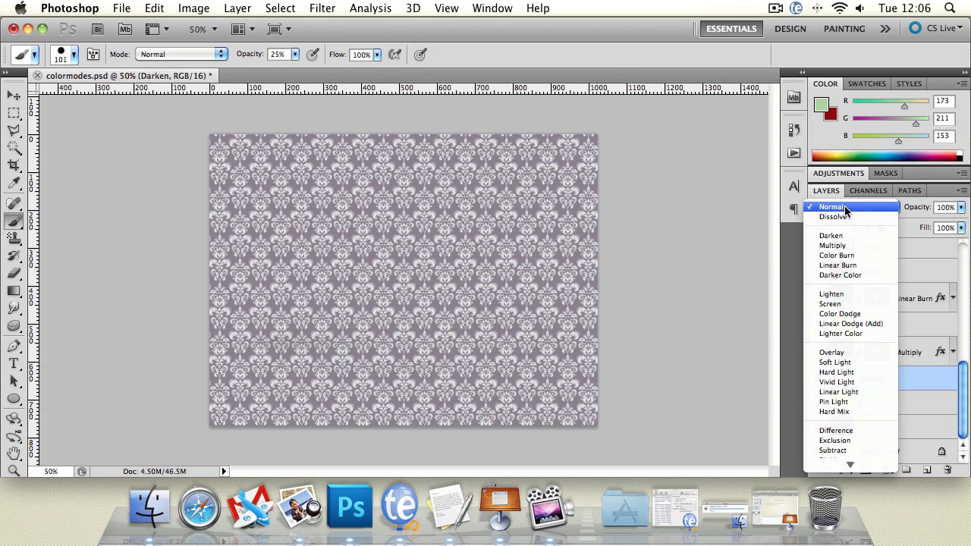
pyautogui.click(839, 236)
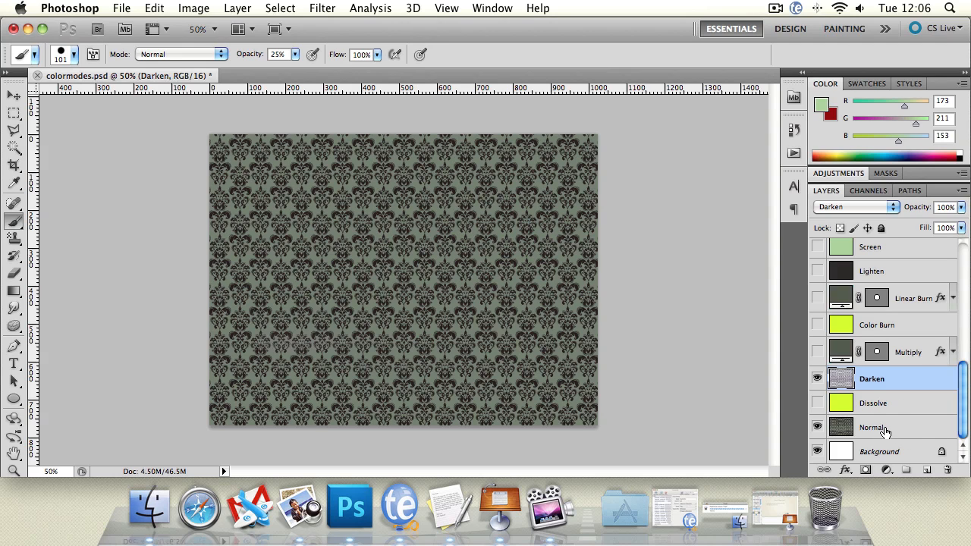
pyautogui.click(818, 379)
# Show and select the Multiply layer to view its effect on the pattern, and hide it again
pyautogui.click(818, 352)
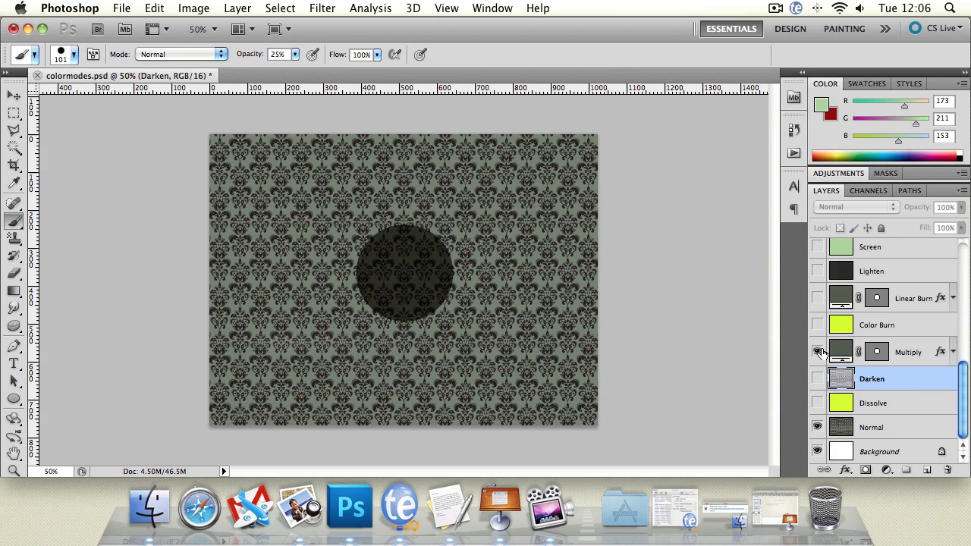
pyautogui.click(941, 361)
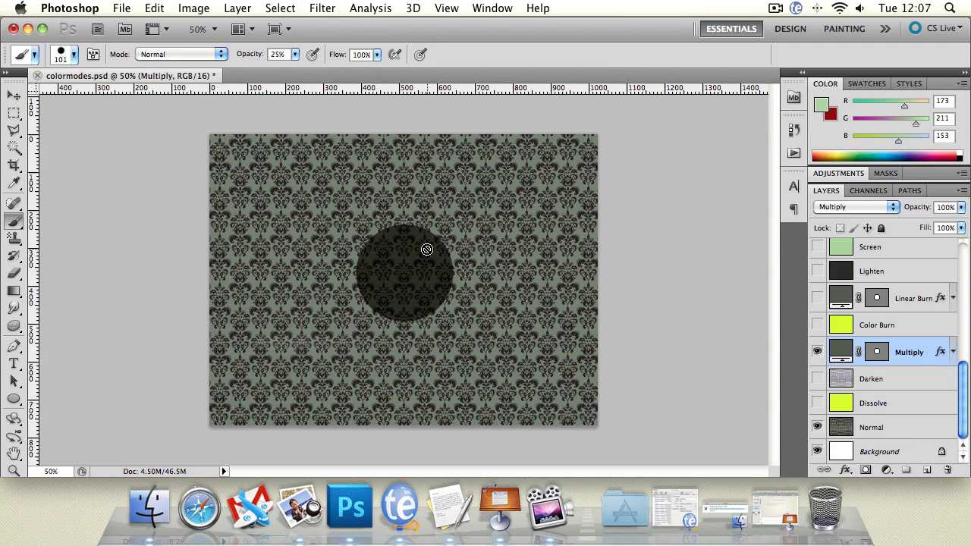
pyautogui.click(817, 351)
# Show and select the Color Burn layer to view its effect on the pattern, and hide it again
pyautogui.click(817, 325)
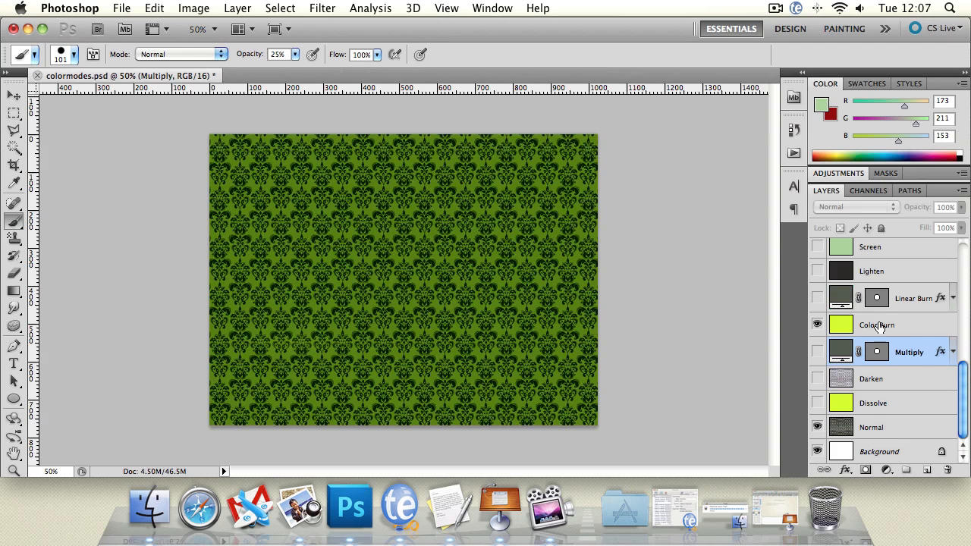
pyautogui.click(909, 325)
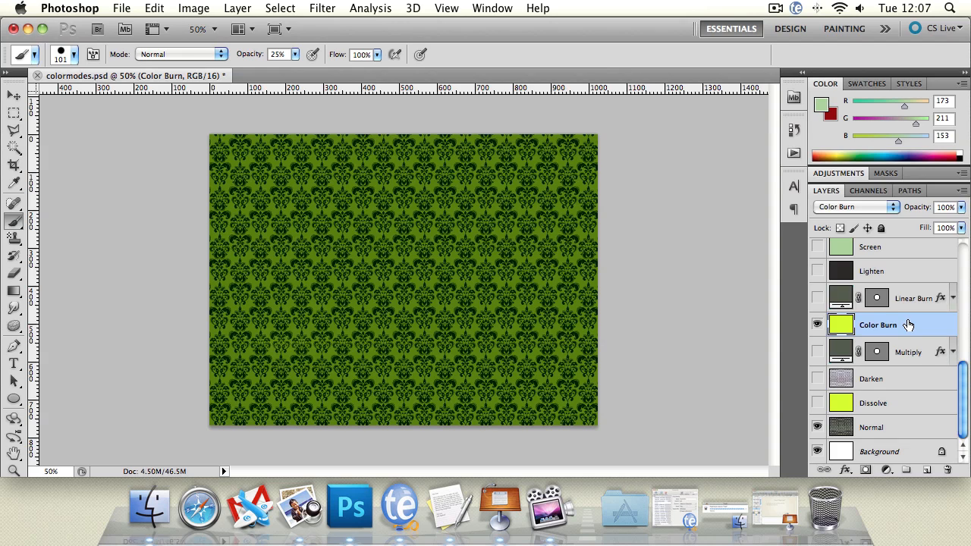
pyautogui.click(817, 324)
# Compare the Linear Burn layer with the Color Burn and Multiply layers by toggling their visibility, leaving all three hidden
pyautogui.click(815, 299)
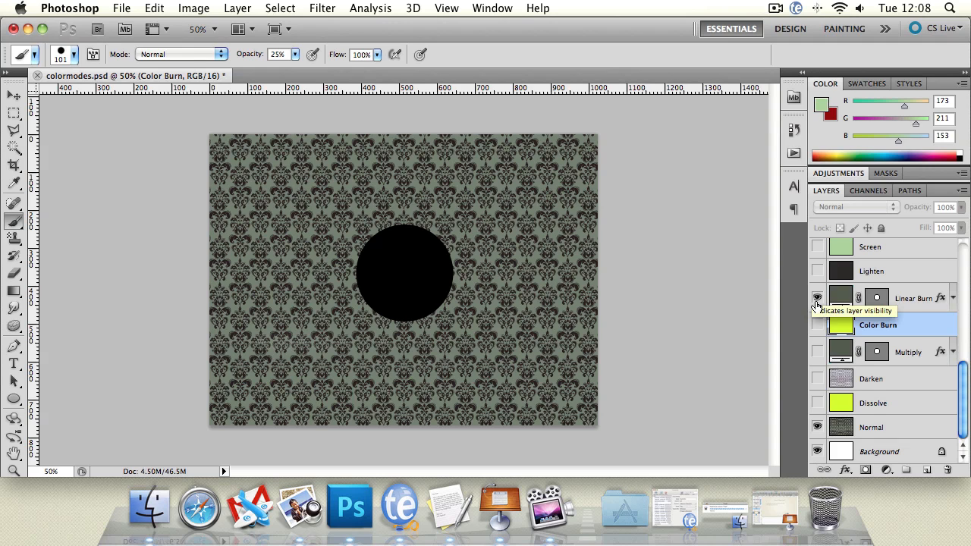
pyautogui.click(815, 327)
pyautogui.click(816, 352)
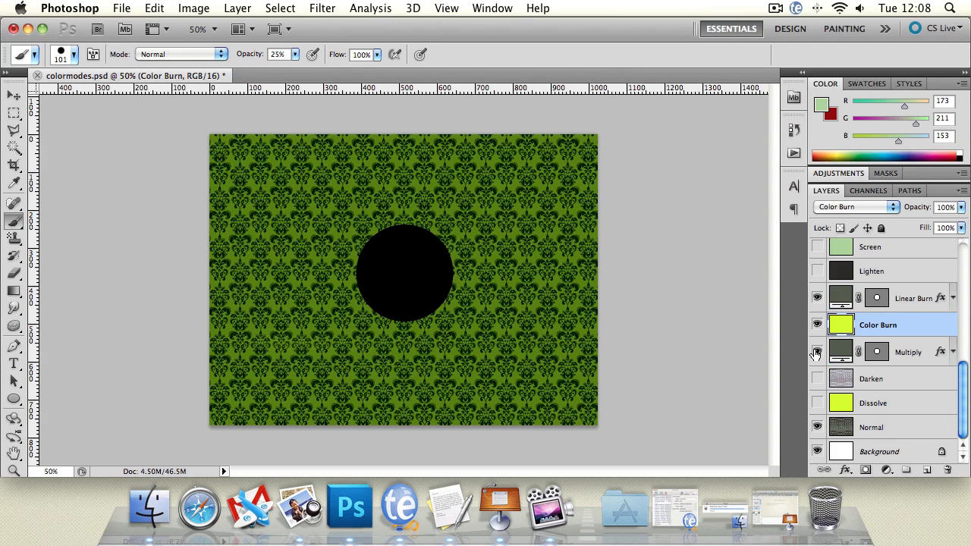
pyautogui.click(819, 327)
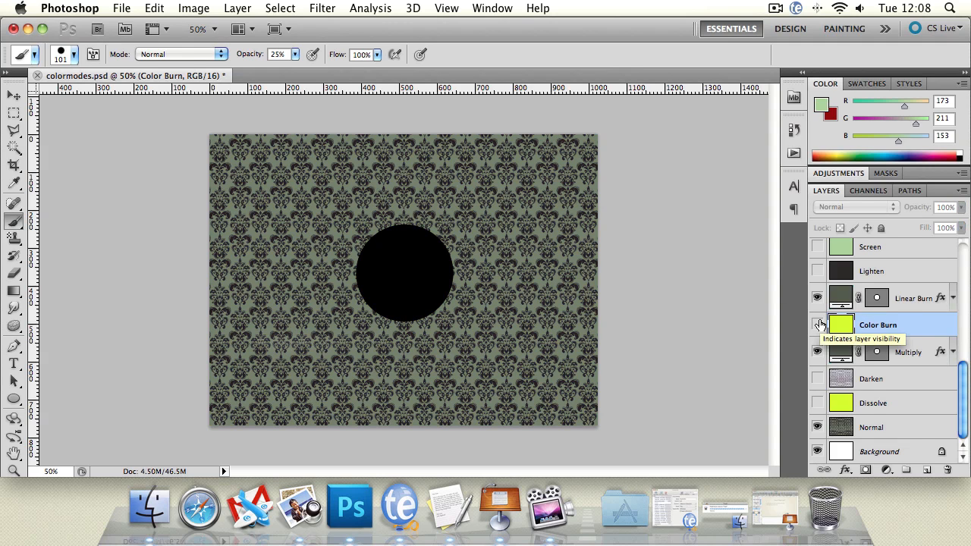
pyautogui.click(817, 298)
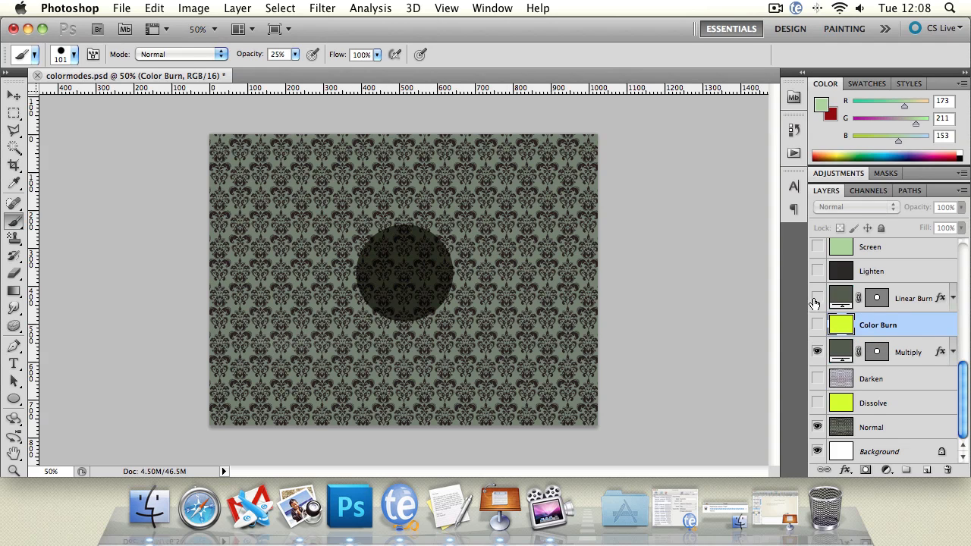
pyautogui.click(817, 298)
pyautogui.click(817, 352)
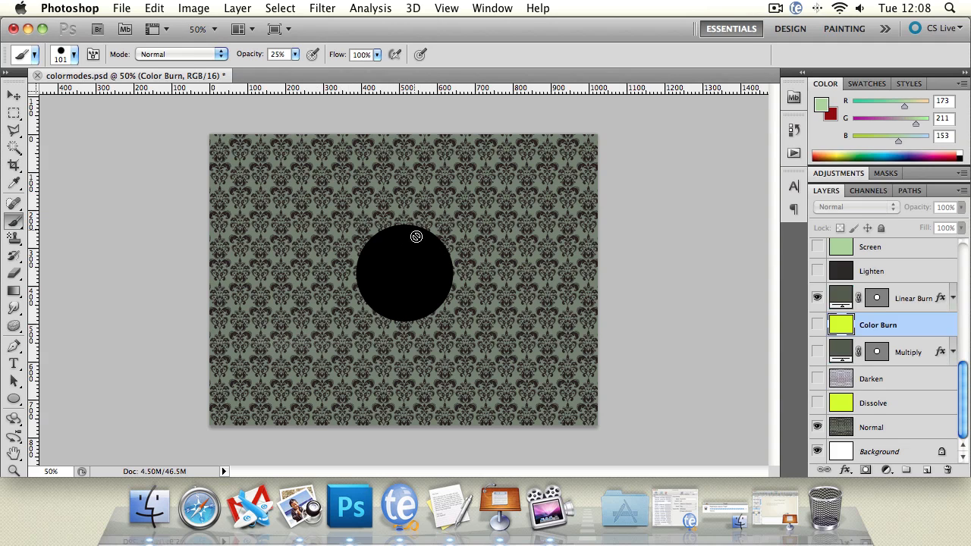
pyautogui.click(817, 298)
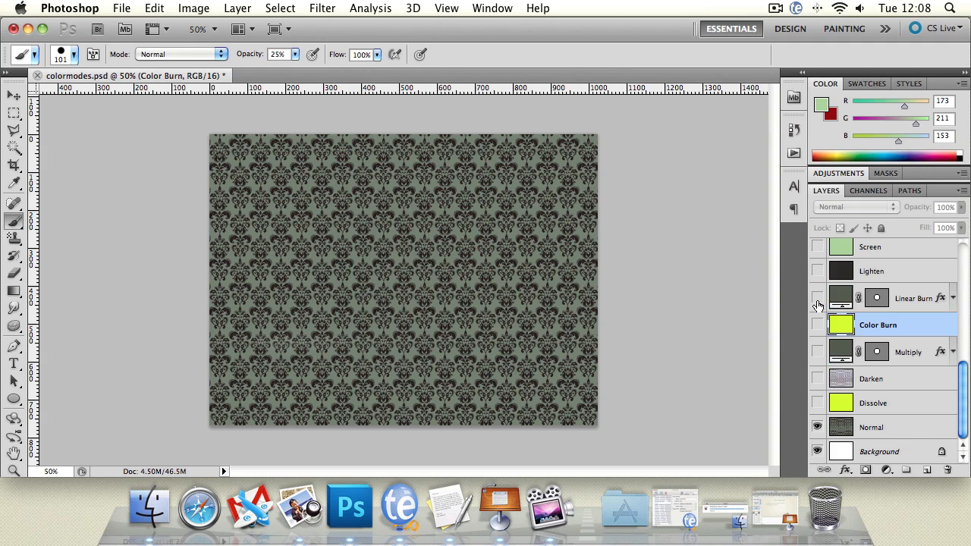
pyautogui.scroll(1, 812, 323)
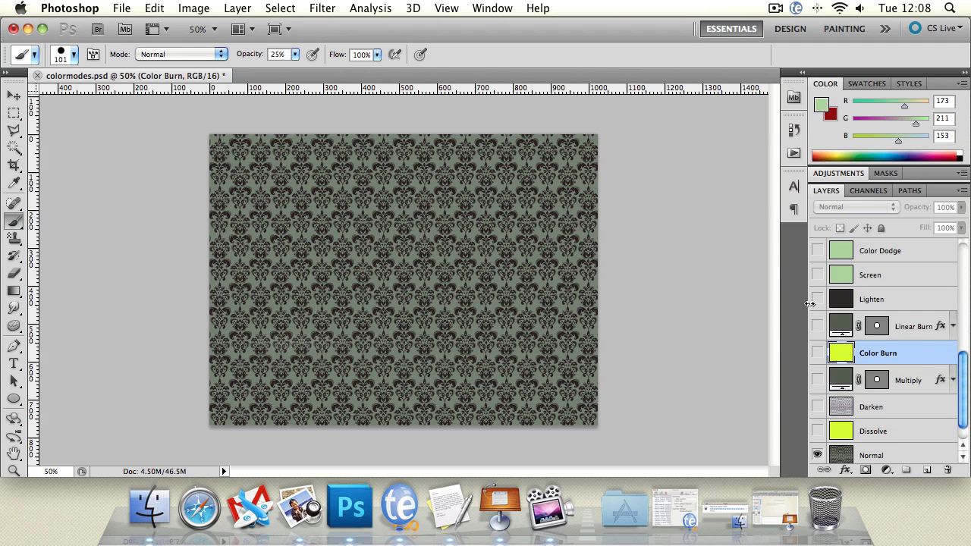
# Show and select the Lighten layer to view its effect on the pattern, and leave it hidden
pyautogui.click(817, 300)
pyautogui.click(922, 297)
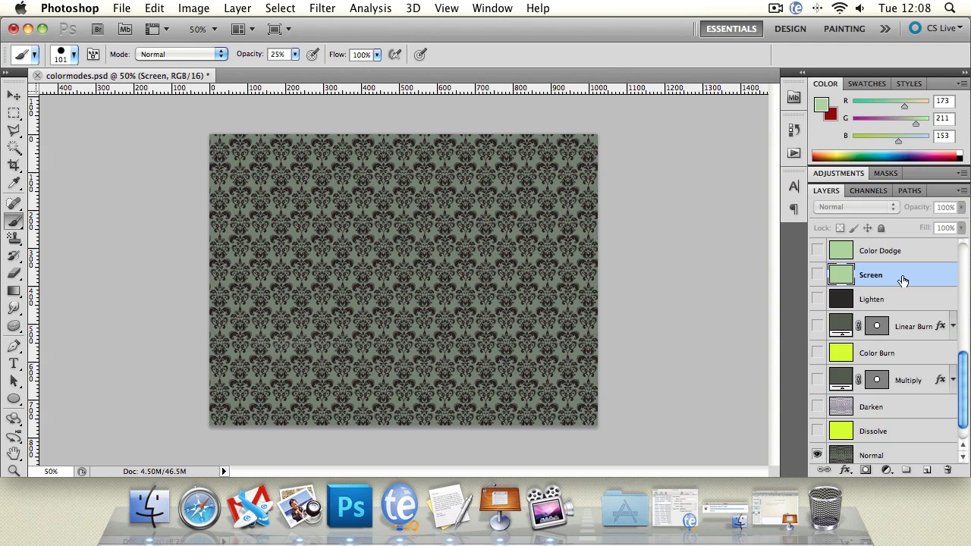
pyautogui.click(842, 297)
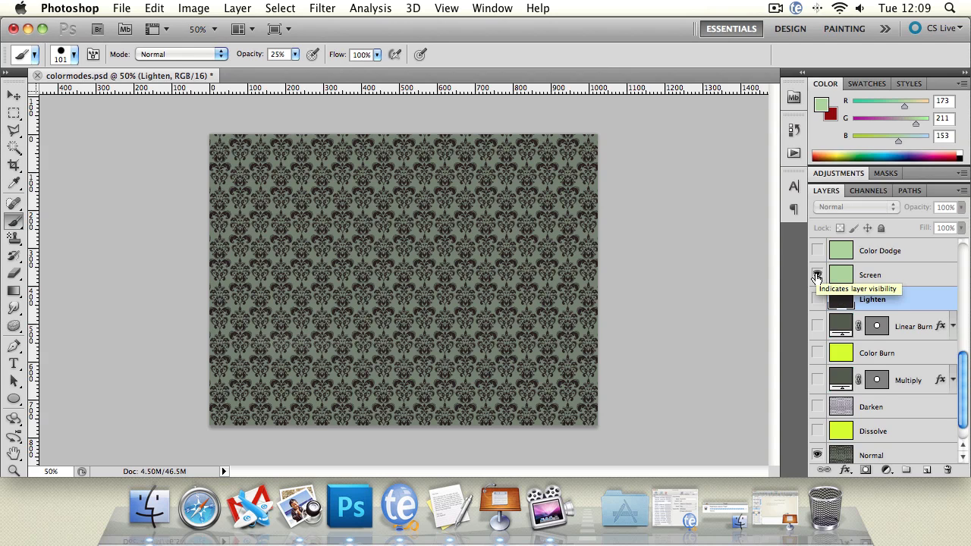
# Show and select the Screen layer to examine how it lightens the pattern, and hide it again
pyautogui.click(817, 276)
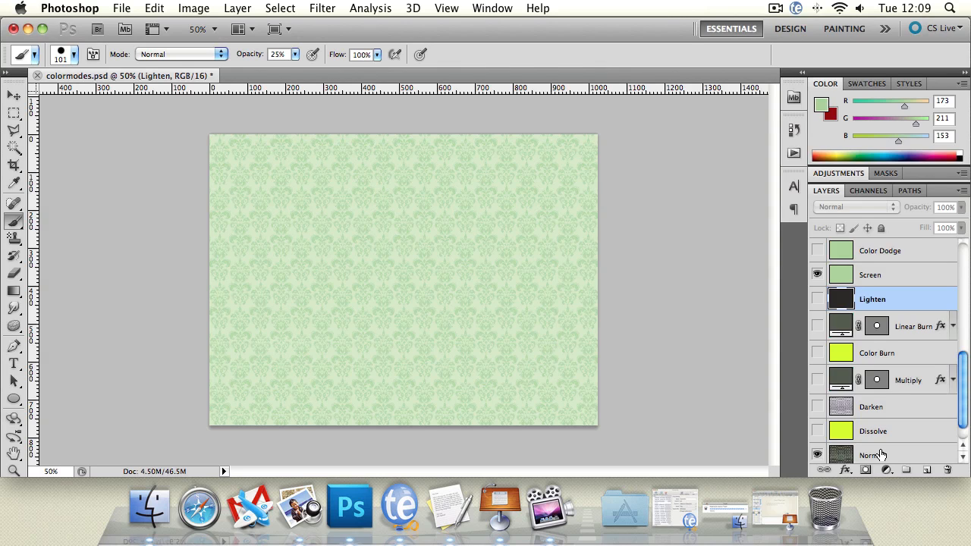
pyautogui.click(900, 275)
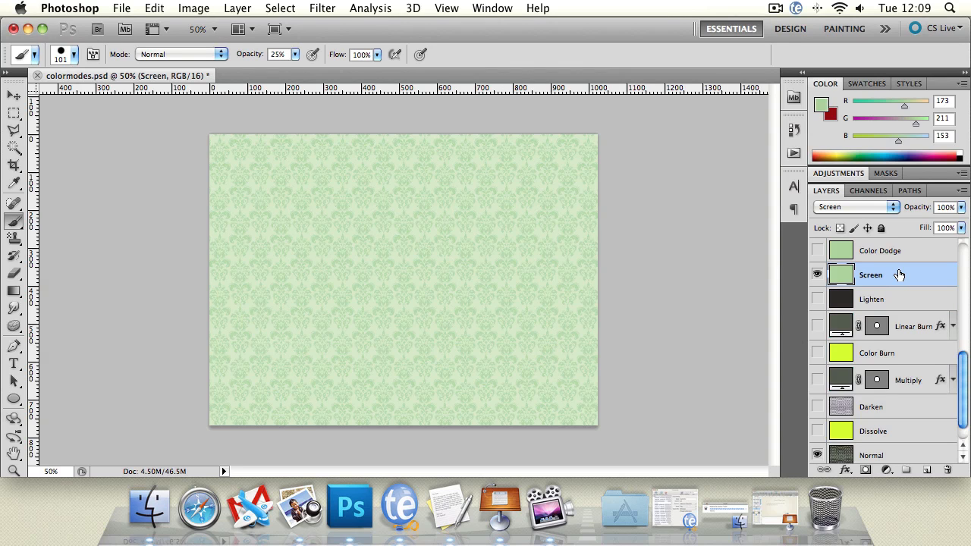
pyautogui.click(817, 274)
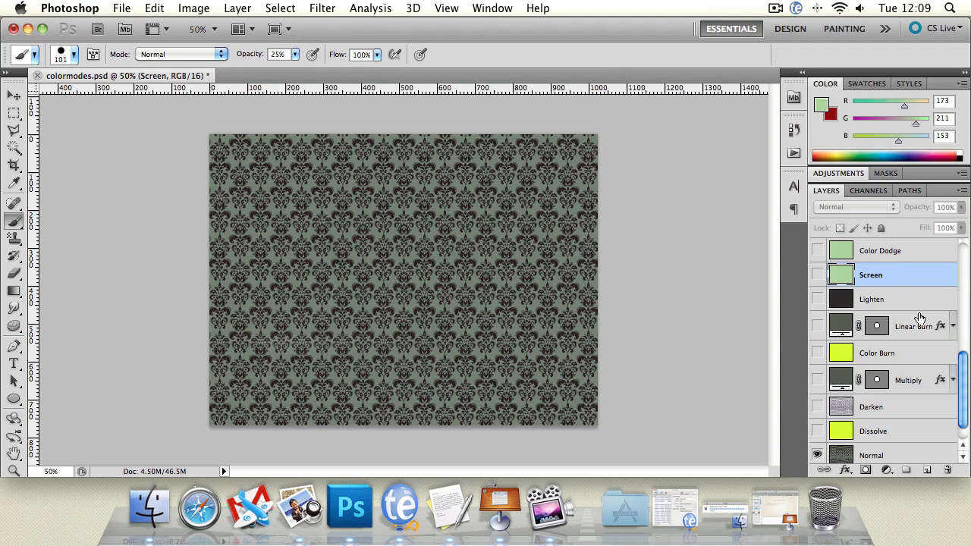
# Show and select the Color Dodge layer to view its effect on the pattern, and hide it again
pyautogui.moveTo(964, 362); pyautogui.dragTo(964, 337)
pyautogui.click(817, 323)
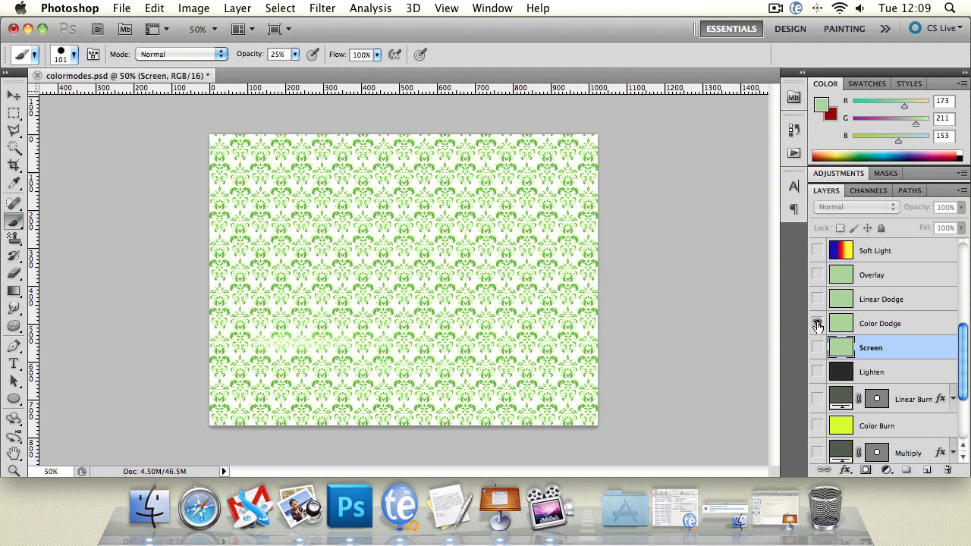
pyautogui.click(880, 325)
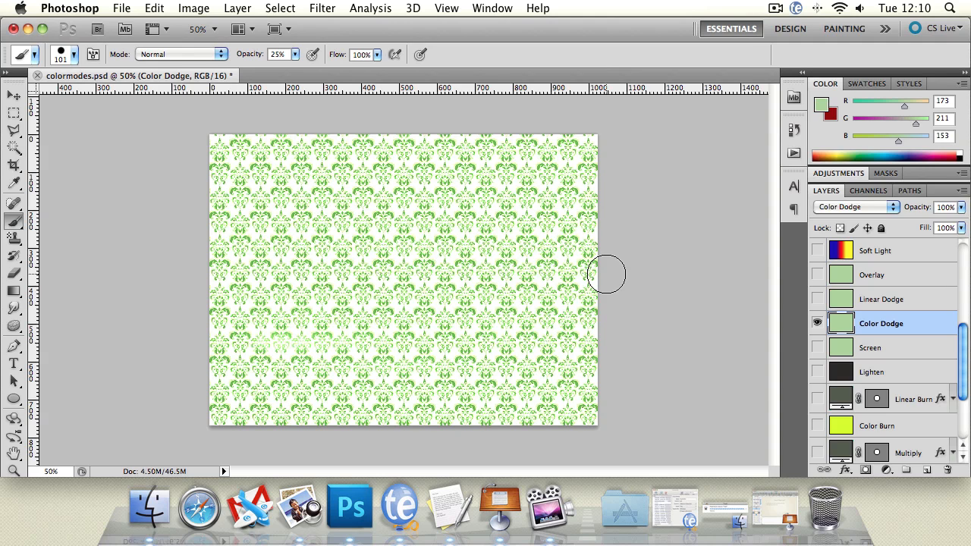
pyautogui.click(817, 323)
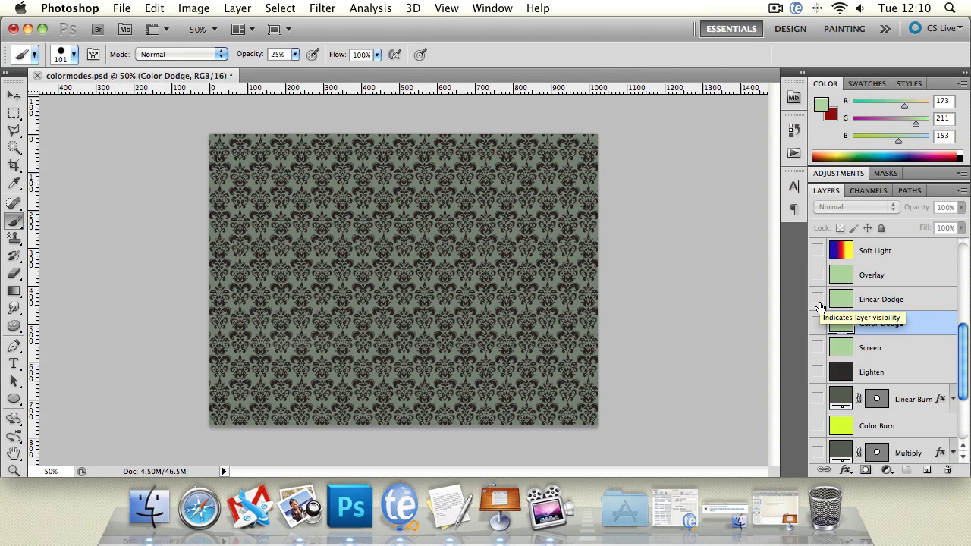
# Compare the Linear Dodge layer with the Screen layer by toggling their visibility, leaving both hidden
pyautogui.click(818, 300)
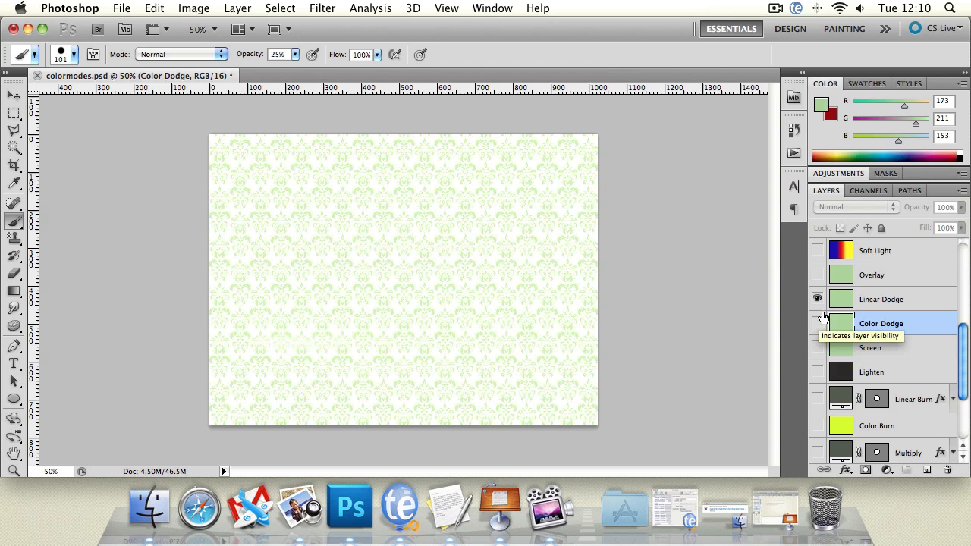
pyautogui.click(817, 299)
pyautogui.click(818, 349)
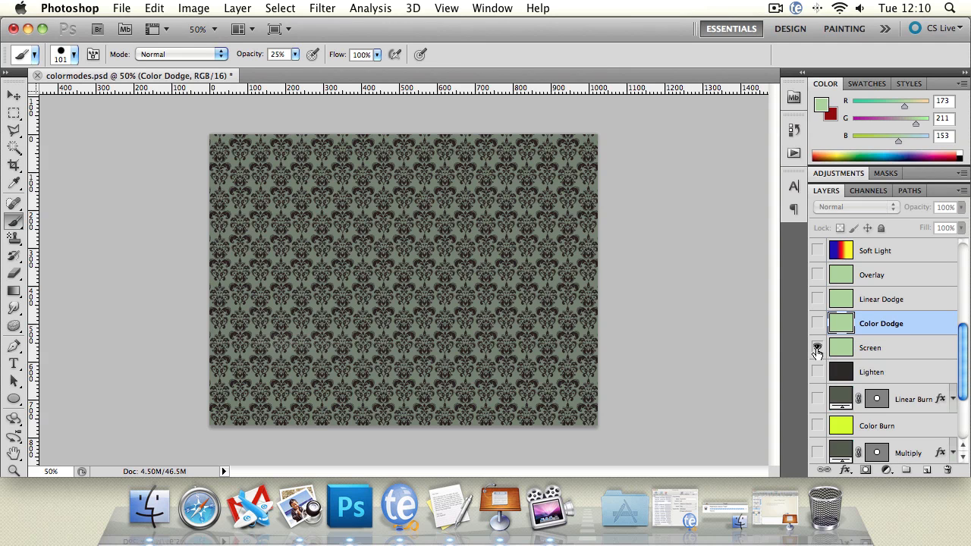
pyautogui.click(817, 348)
pyautogui.click(818, 300)
pyautogui.click(818, 300)
# Select and show the Overlay layer to view its effect on the pattern, and hide it again
pyautogui.scroll(1, 965, 338)
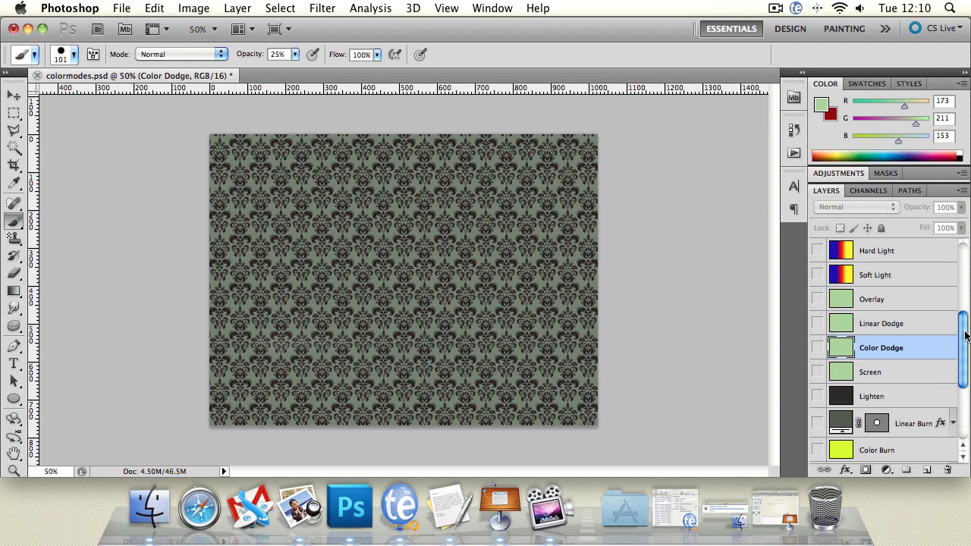
pyautogui.click(876, 306)
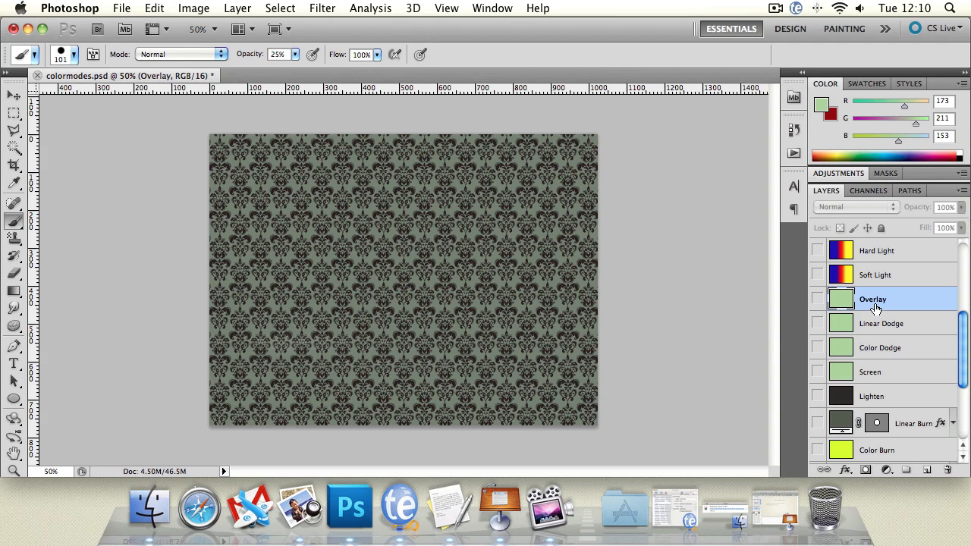
pyautogui.click(818, 299)
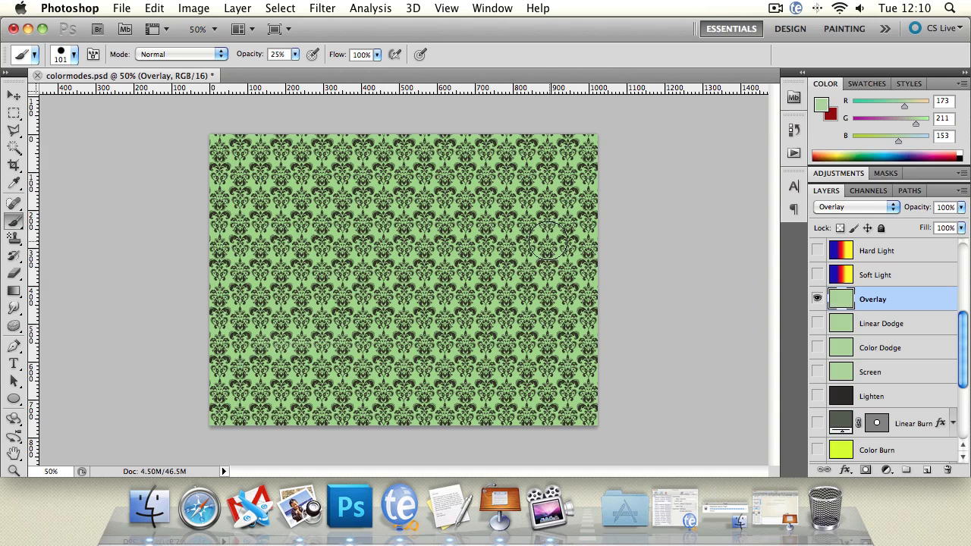
pyautogui.click(817, 299)
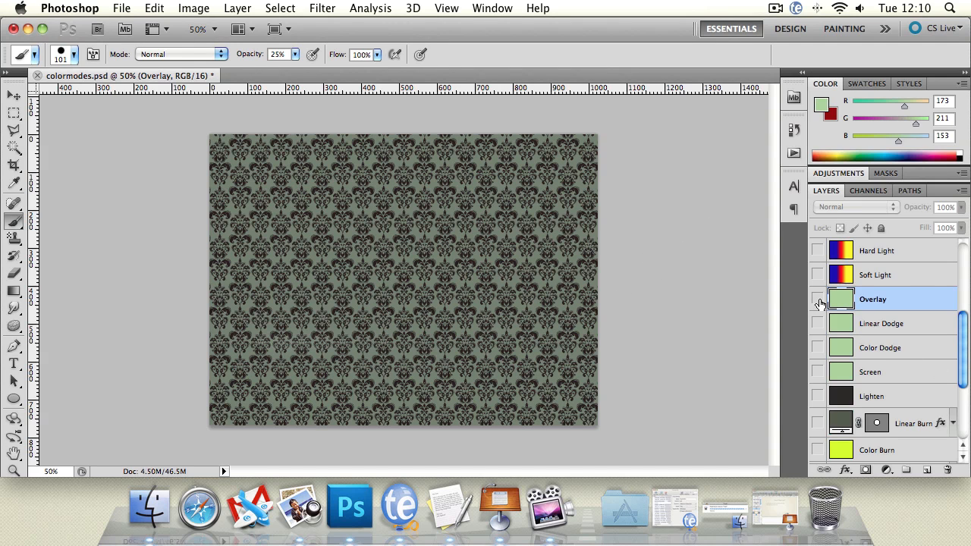
# Show the Soft Light gradient layer to view its effect on the pattern, and hide it again
pyautogui.scroll(1, 965, 319)
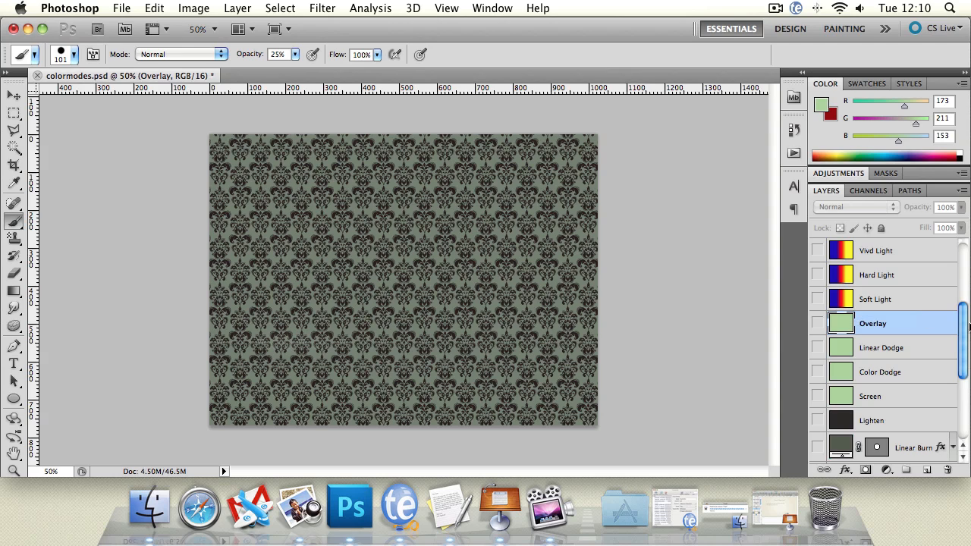
pyautogui.scroll(2, 965, 313)
pyautogui.scroll(2, 965, 313)
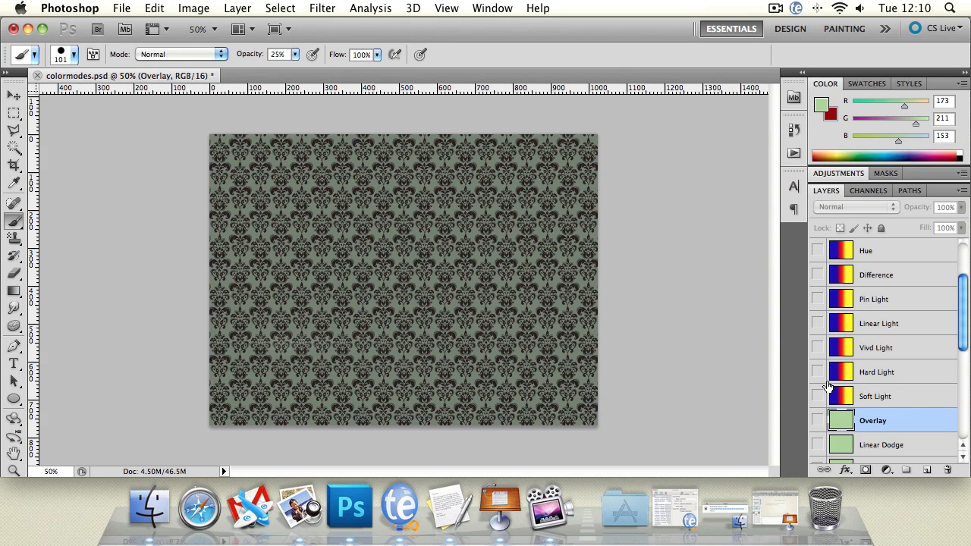
pyautogui.click(818, 396)
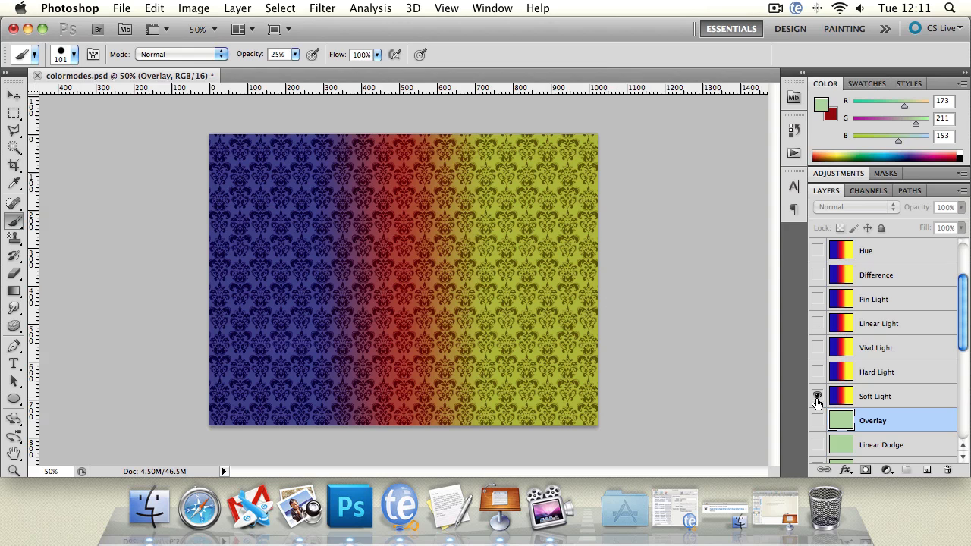
pyautogui.click(817, 396)
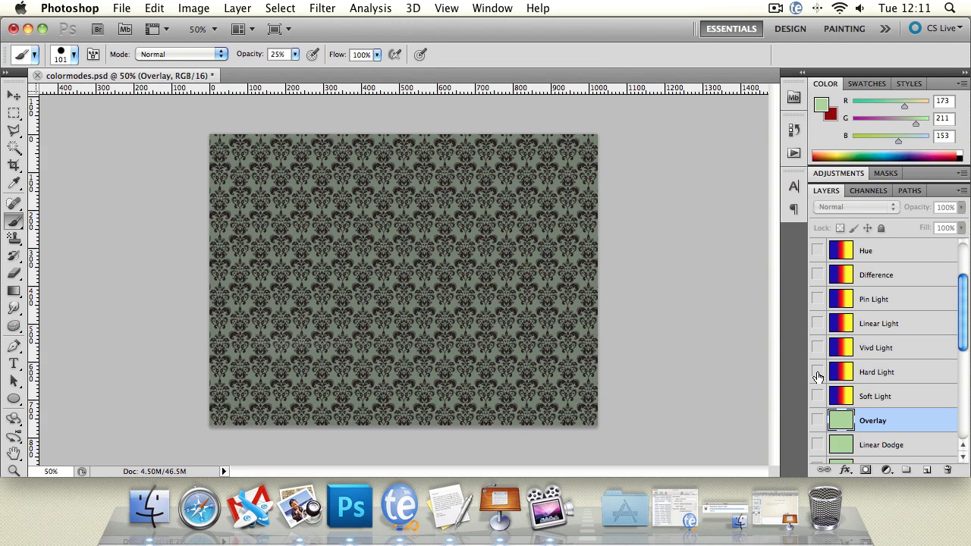
# Show and select the Hard Light gradient layer to view its effect on the pattern, and hide it again
pyautogui.click(817, 373)
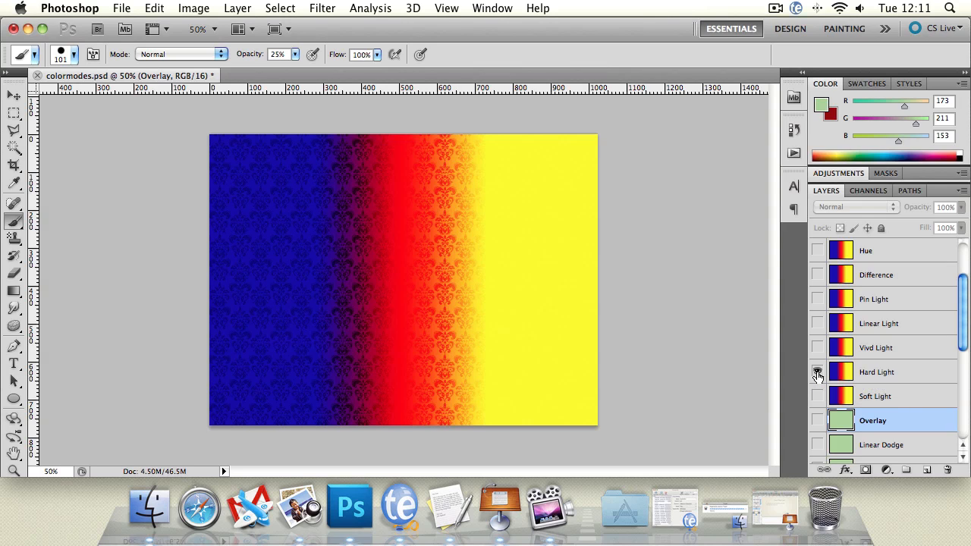
pyautogui.click(831, 376)
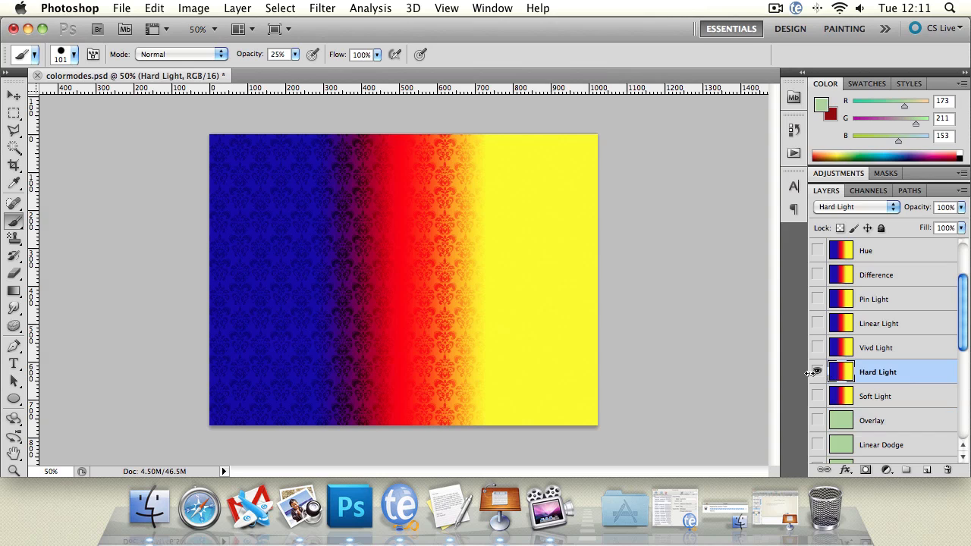
pyautogui.click(818, 373)
# View the Vivd Light layer's effect, using the Move tool to deselect all layers for a clear view, and hide the layer again
pyautogui.click(817, 349)
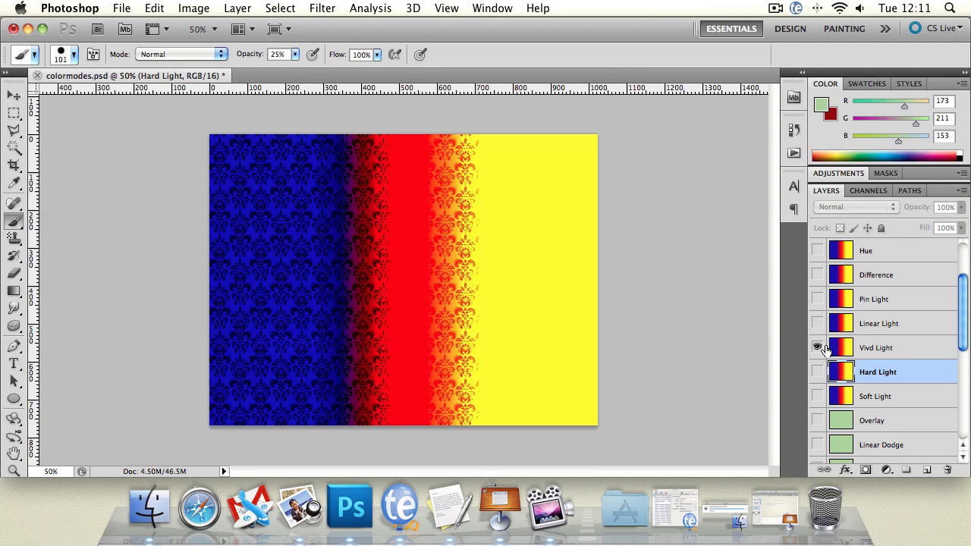
pyautogui.click(910, 348)
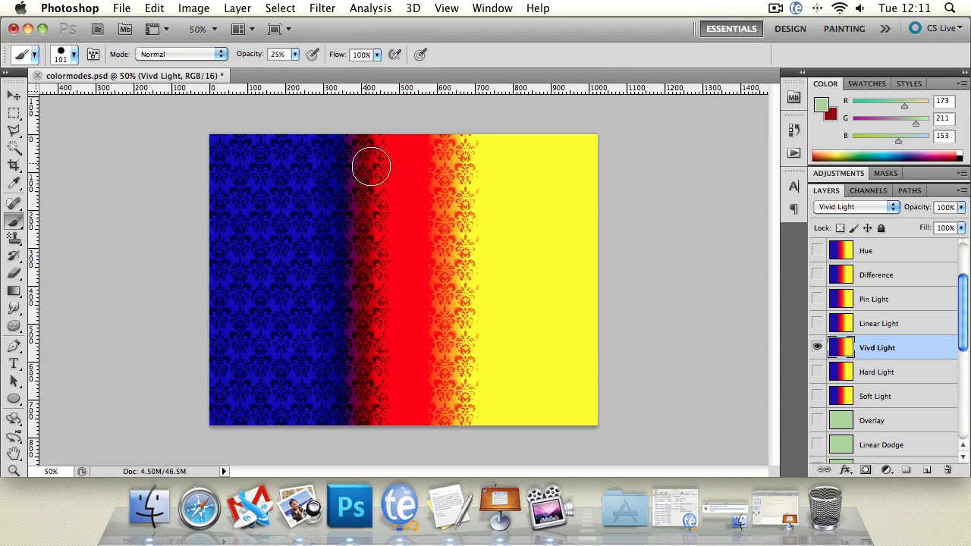
pyautogui.click(13, 96)
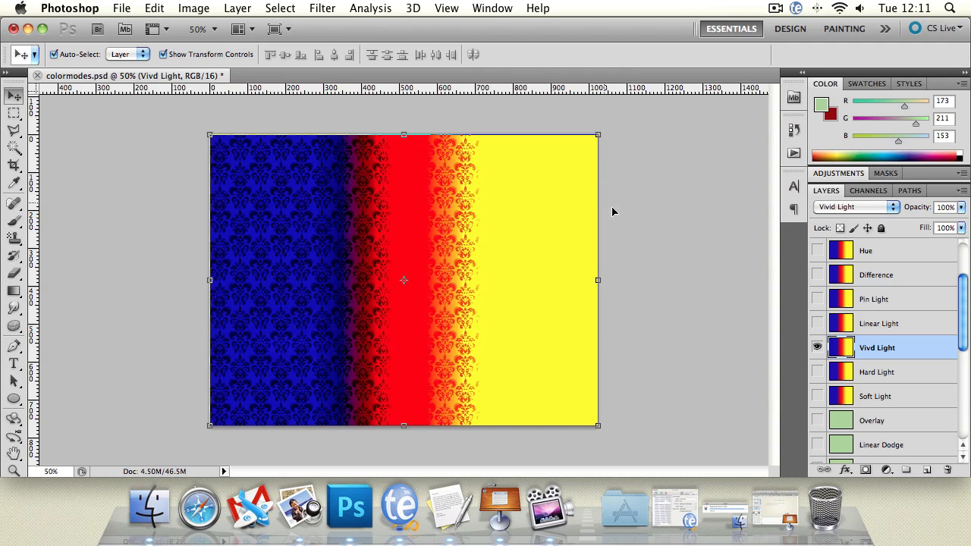
pyautogui.click(645, 238)
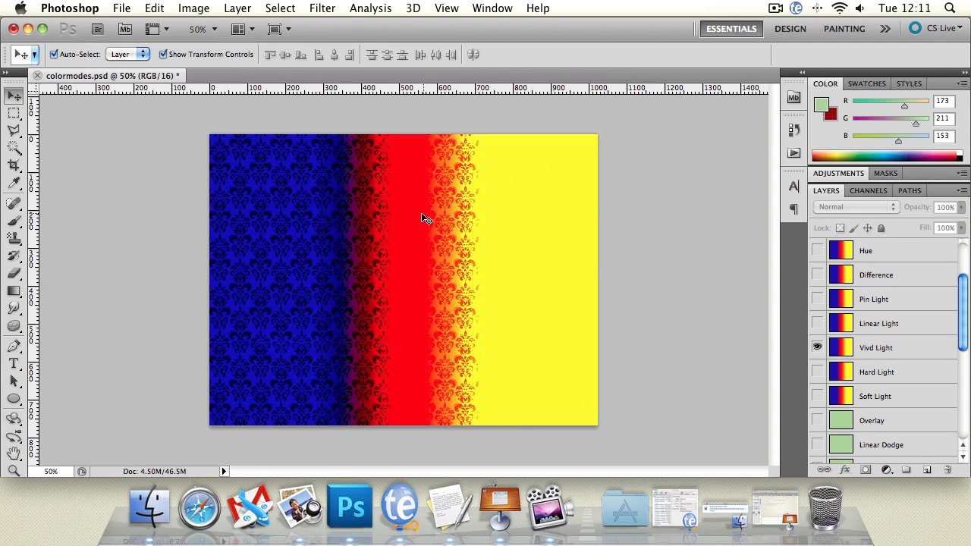
pyautogui.click(817, 347)
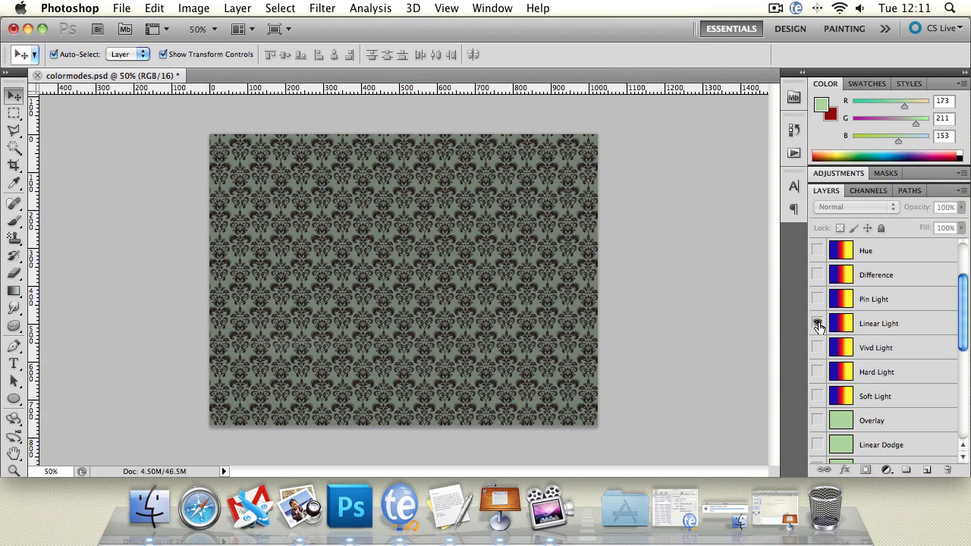
# Show the Linear Light layer to view its effect on the Normal pattern layer, and hide it again
pyautogui.click(817, 323)
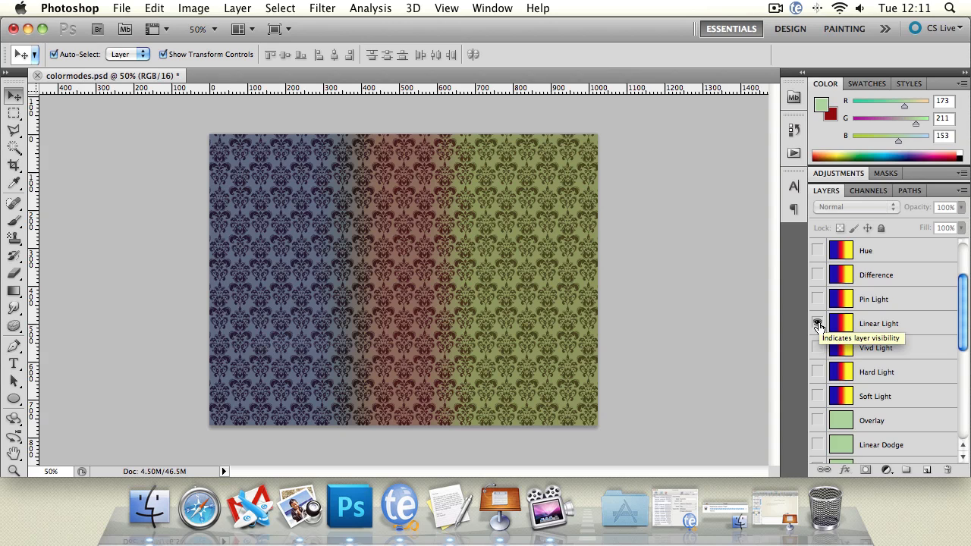
pyautogui.moveTo(962, 276); pyautogui.dragTo(964, 374)
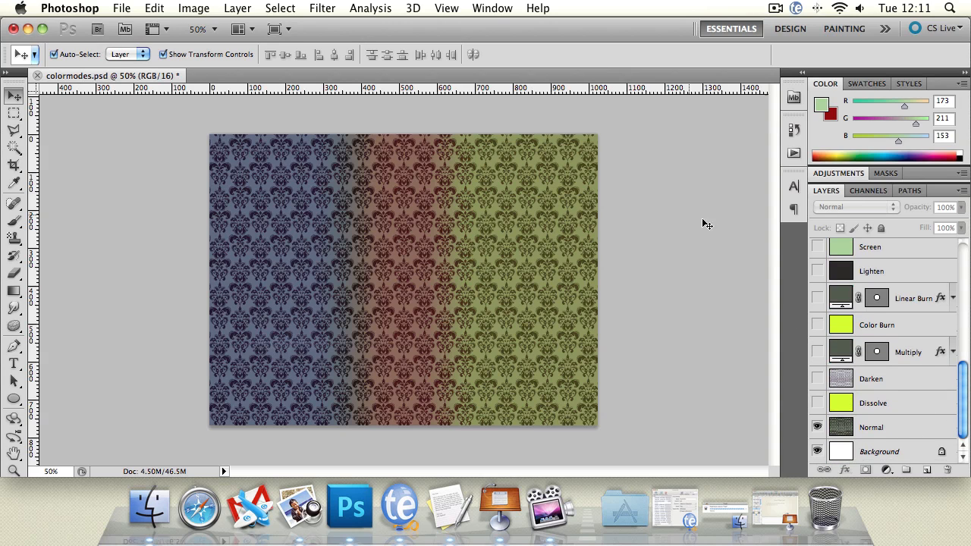
pyautogui.moveTo(965, 372); pyautogui.dragTo(962, 276)
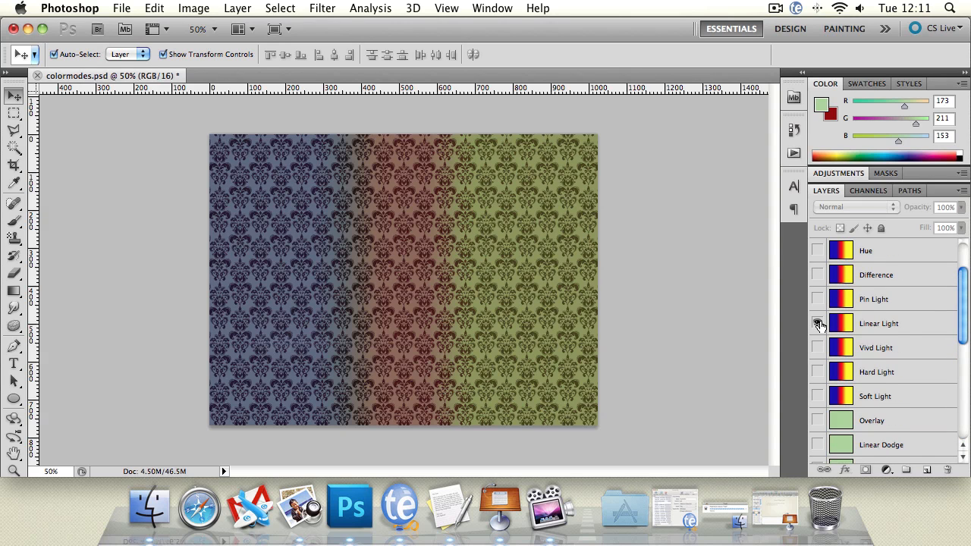
pyautogui.click(818, 323)
# Show the Pin Light layer to view its effect on the pattern, and hide it again
pyautogui.click(819, 302)
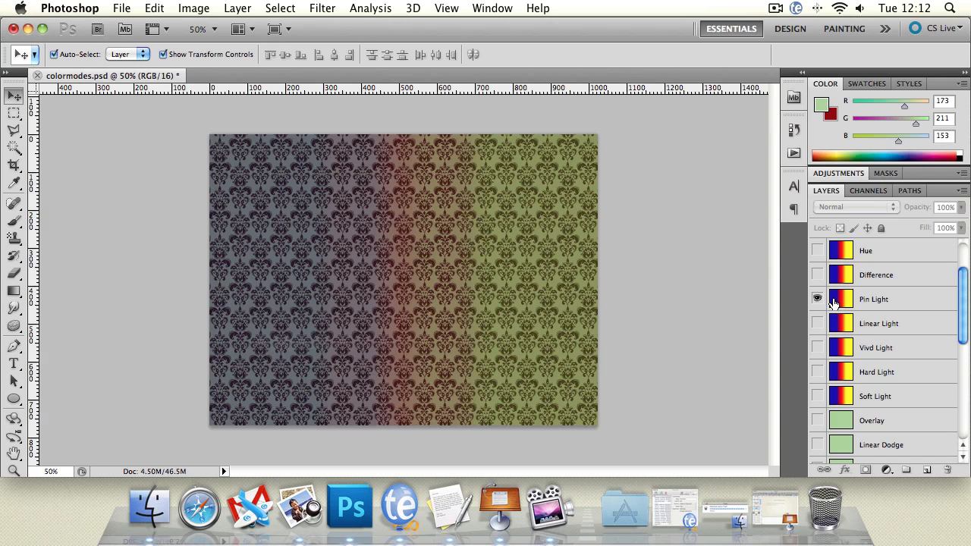
pyautogui.moveTo(958, 293); pyautogui.dragTo(961, 271)
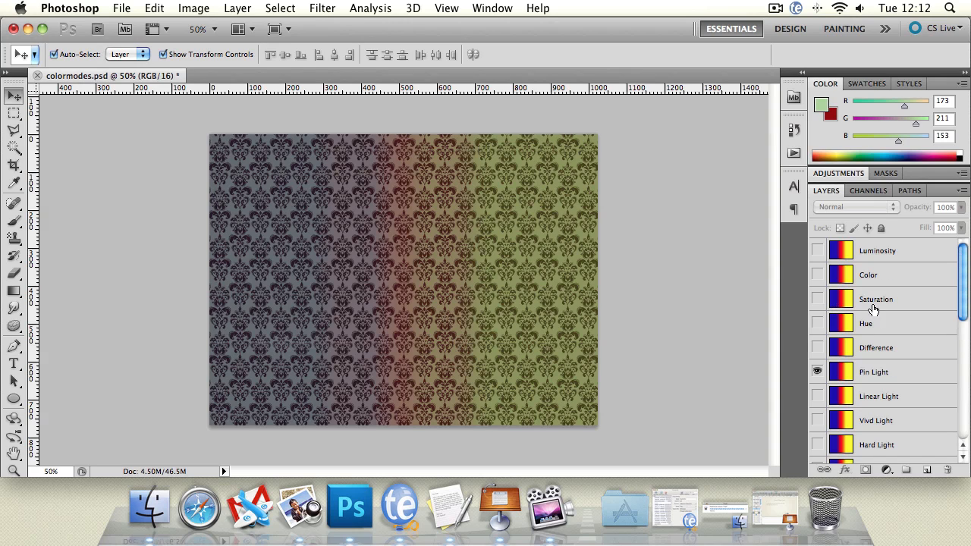
pyautogui.click(817, 372)
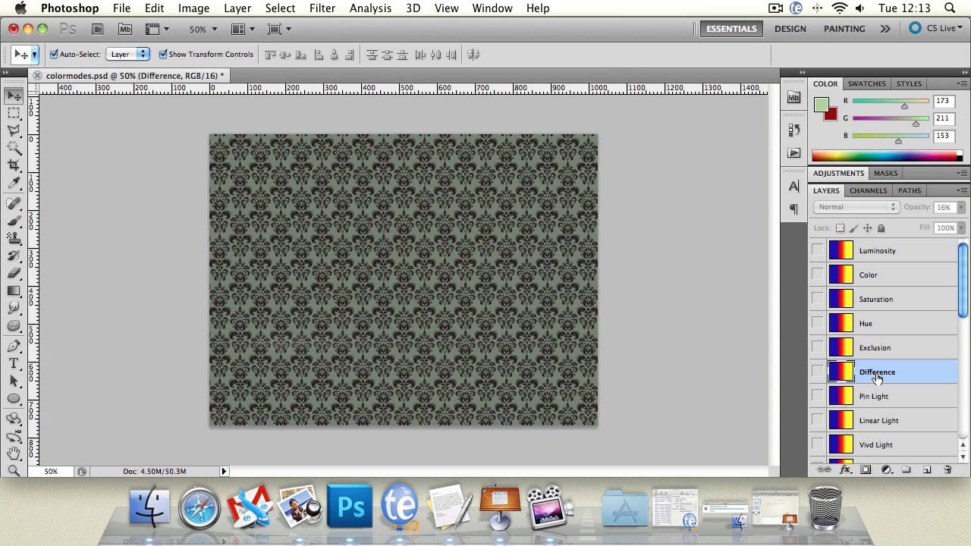
# Compare the Difference and Exclusion layers by showing each in turn over the pattern, leaving both hidden
pyautogui.click(818, 372)
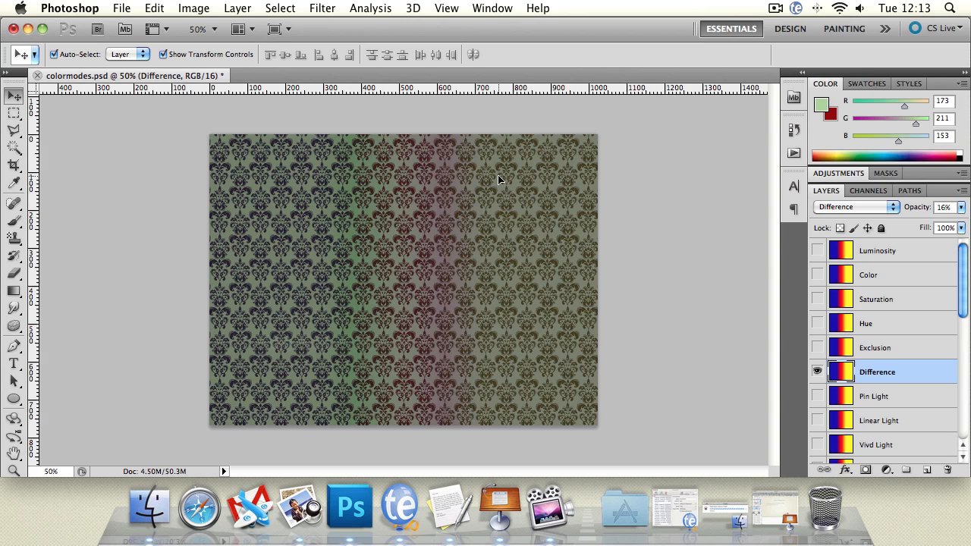
pyautogui.click(817, 372)
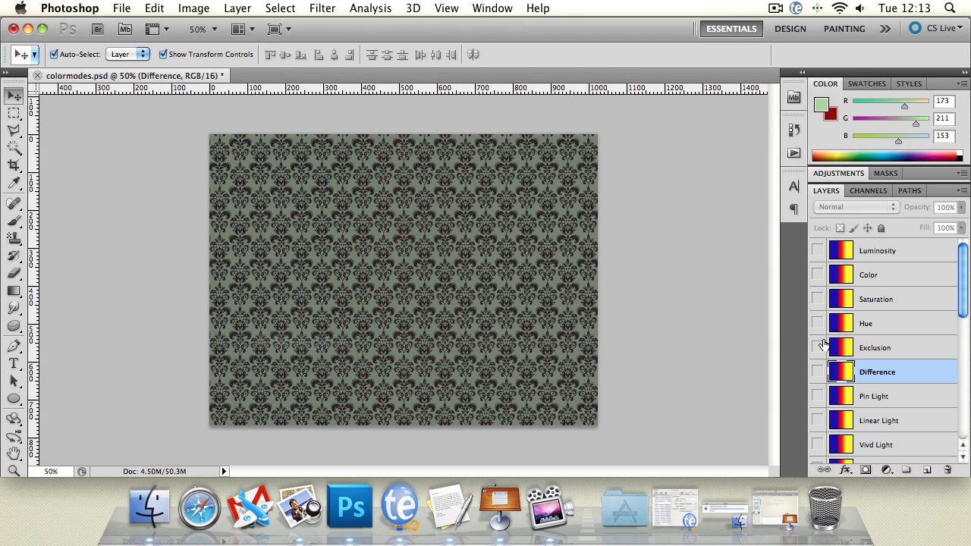
pyautogui.click(817, 348)
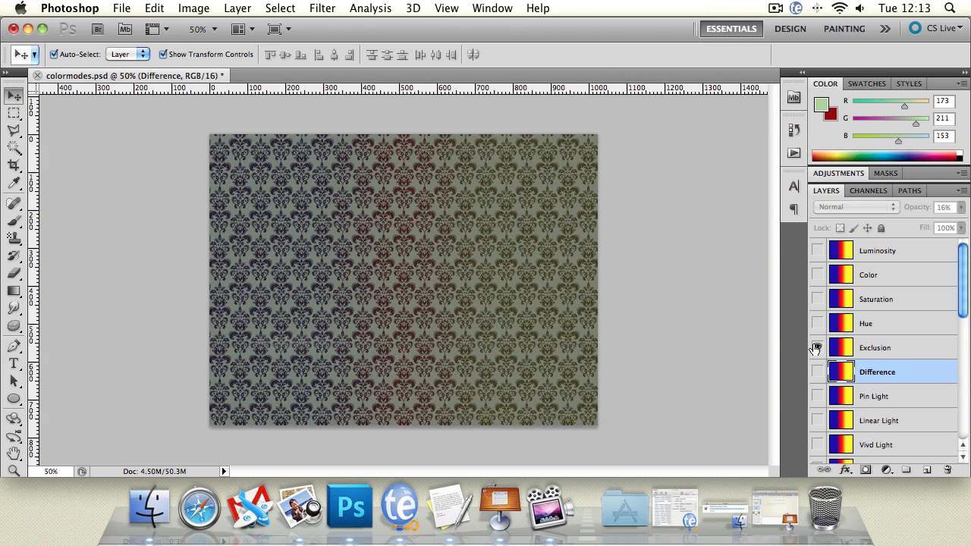
pyautogui.click(817, 348)
pyautogui.click(817, 348)
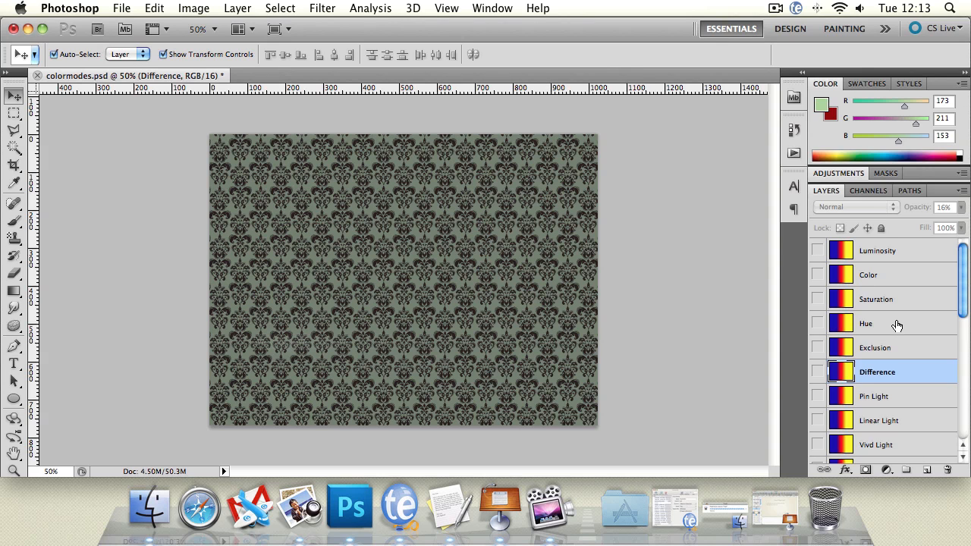
# Show the Hue and Saturation layers in turn to view their effects on the pattern, hiding each again
pyautogui.click(897, 326)
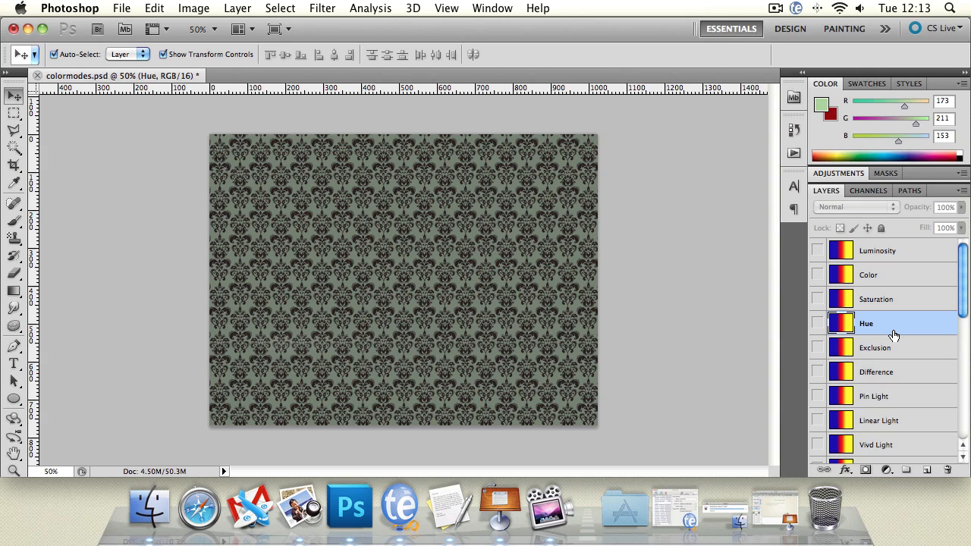
pyautogui.click(818, 324)
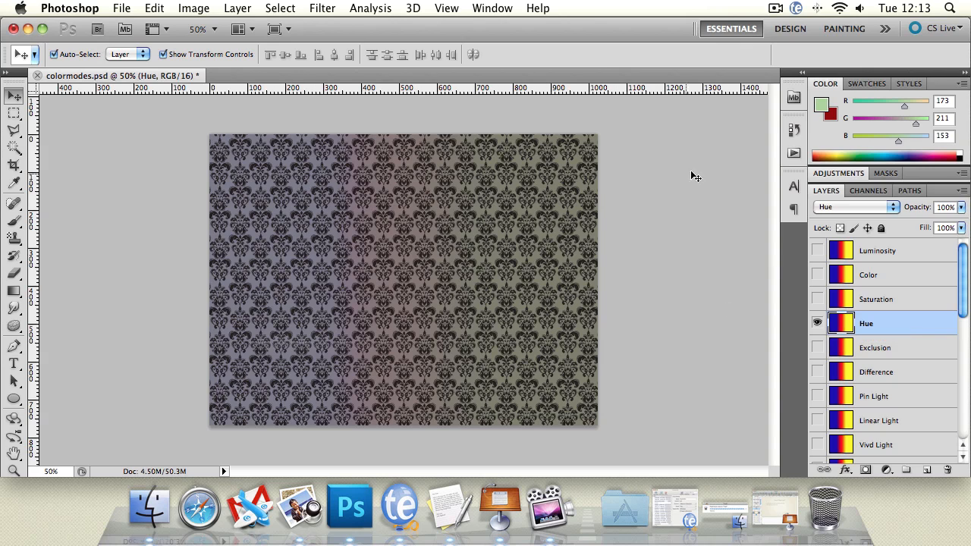
pyautogui.click(818, 324)
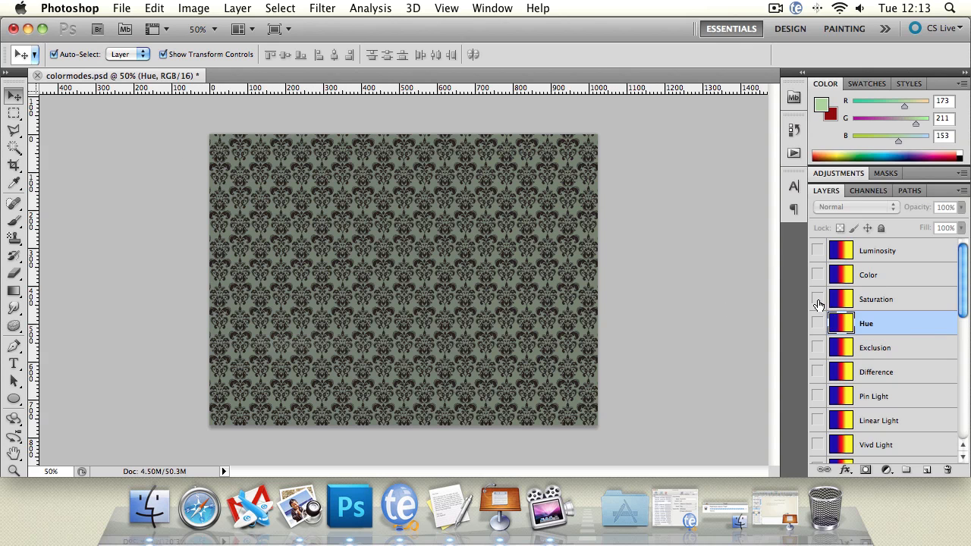
pyautogui.click(817, 301)
pyautogui.click(817, 300)
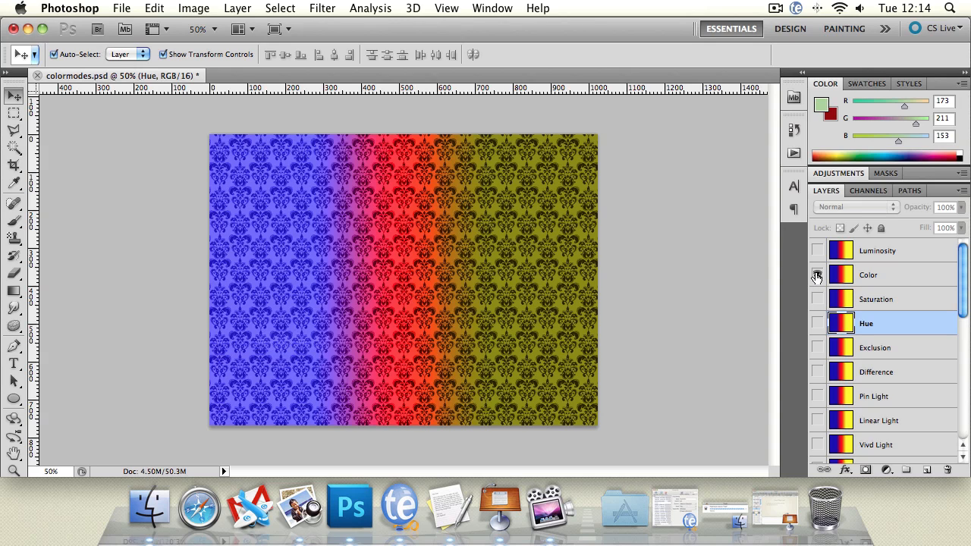
# View the effects of the Color and Luminosity layers in turn over the pattern, leaving both hidden
pyautogui.click(817, 276)
pyautogui.click(818, 276)
pyautogui.click(817, 251)
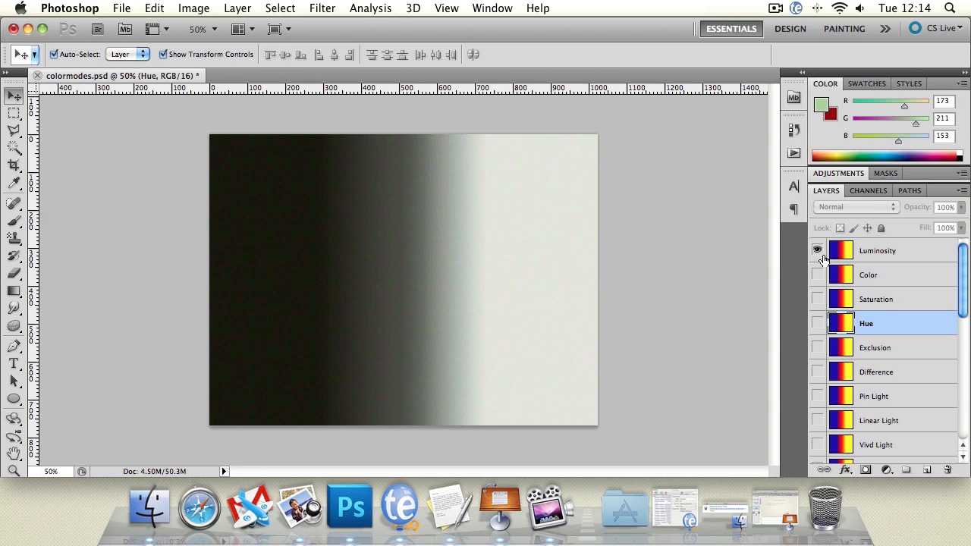
pyautogui.hotkey('alt', '.')
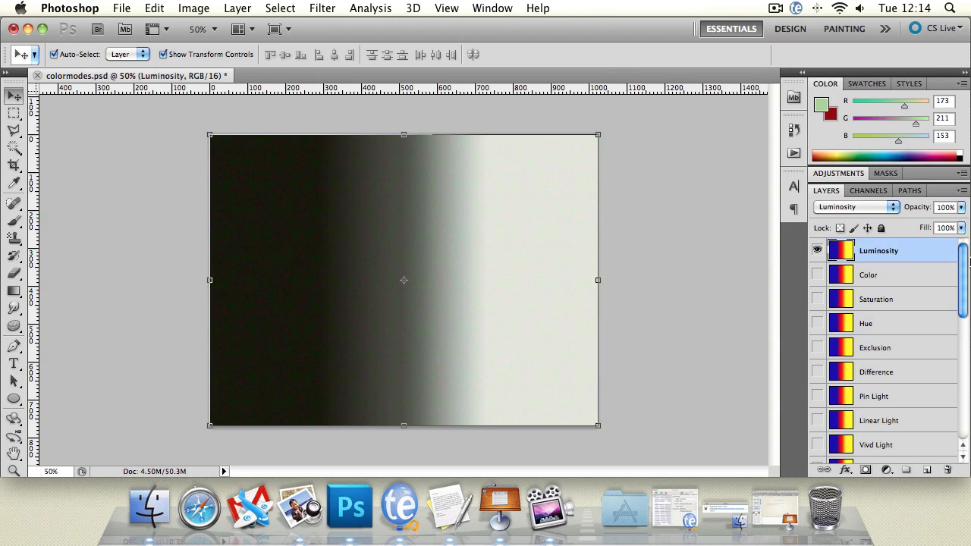
pyautogui.moveTo(966, 258); pyautogui.dragTo(969, 208)
pyautogui.click(817, 253)
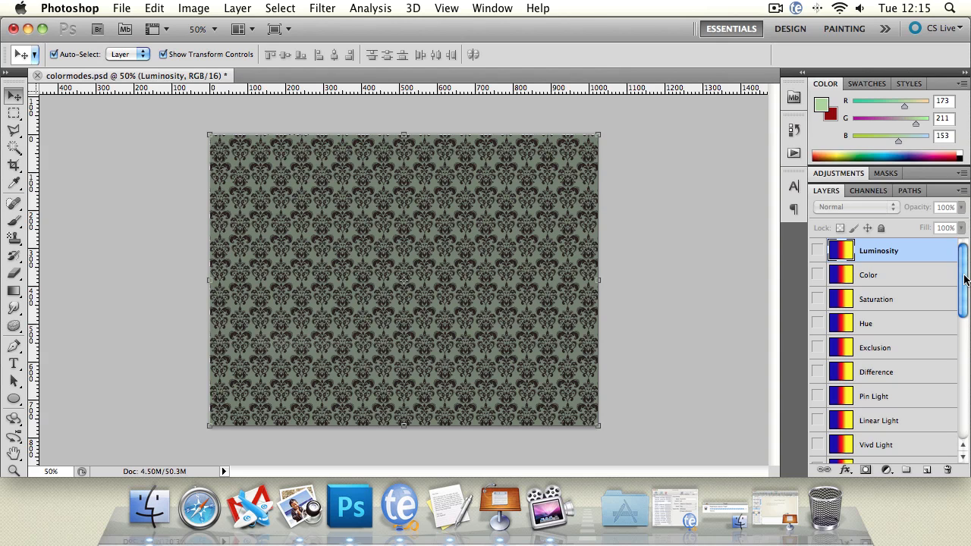
# Create a new blank document with a white background
pyautogui.moveTo(963, 281)
pyautogui.mouseDown()
pyautogui.moveTo(964, 371)
pyautogui.moveTo(964, 298)
pyautogui.mouseUp()
pyautogui.click(121, 8)
pyautogui.click(133, 15)
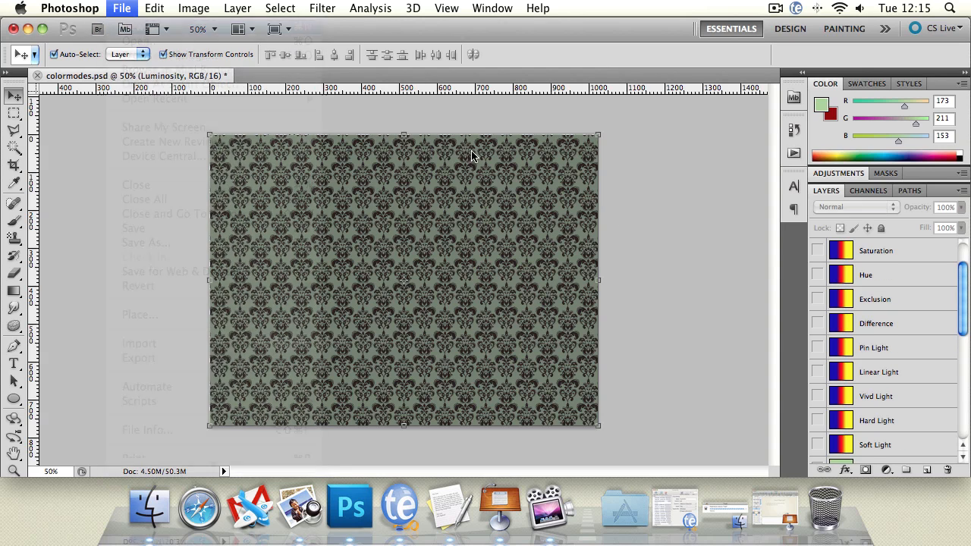
pyautogui.click(634, 130)
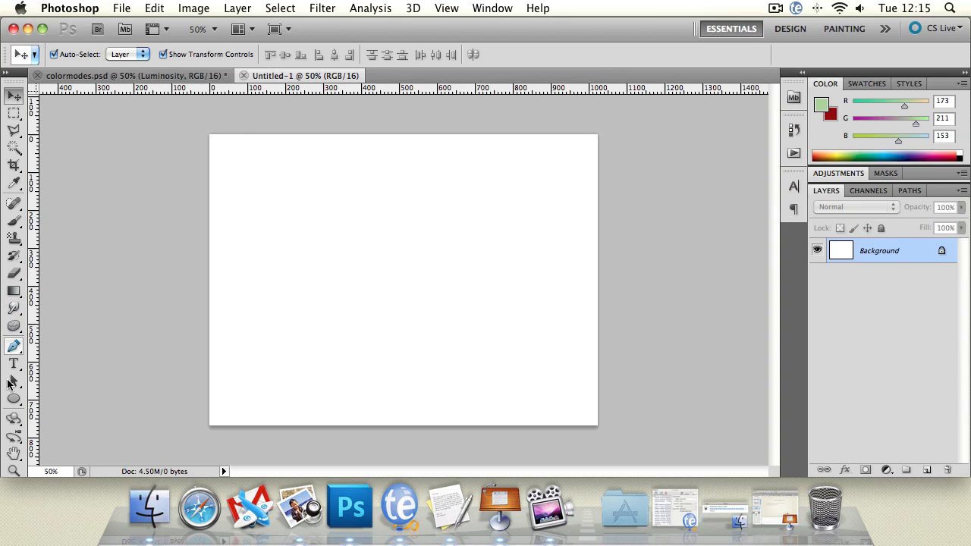
# Draw a rounded rectangle shape about 590 by 500 px with a 99 px corner radius, and move it slightly up on the canvas
pyautogui.click(13, 399)
pyautogui.click(86, 319)
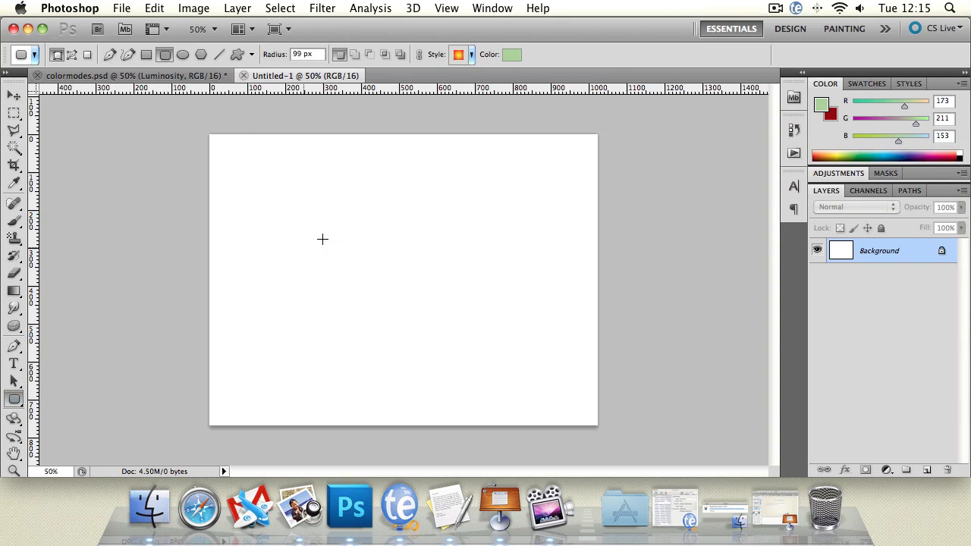
pyautogui.moveTo(289, 193); pyautogui.dragTo(511, 382)
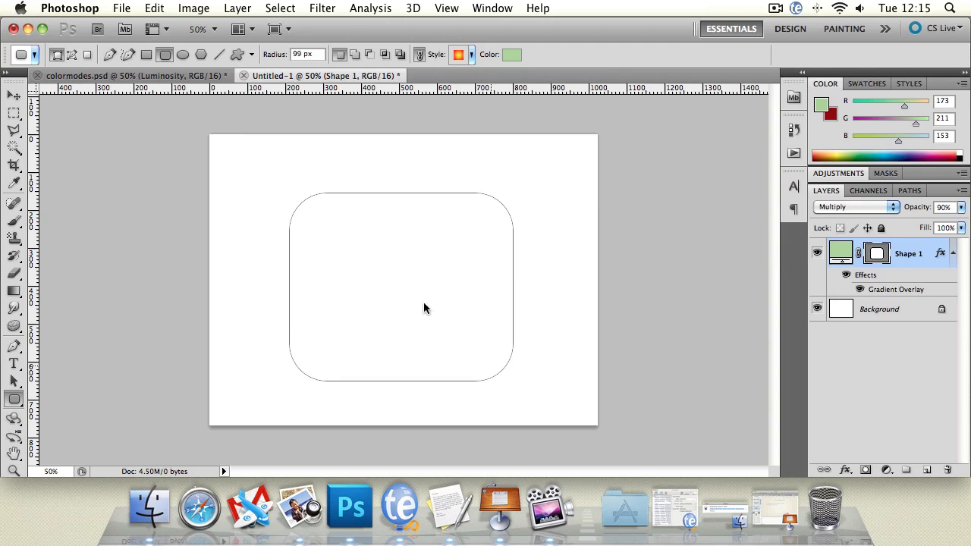
pyautogui.click(11, 99)
pyautogui.moveTo(403, 240); pyautogui.dragTo(401, 233)
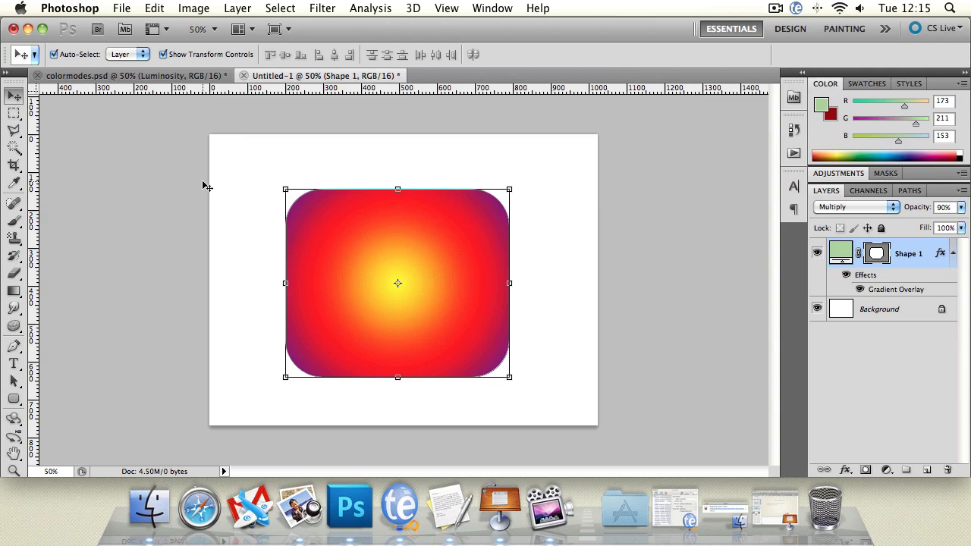
# Set the rounded rectangle layer's blend mode to Normal
pyautogui.click(389, 156)
pyautogui.click(406, 233)
pyautogui.click(854, 207)
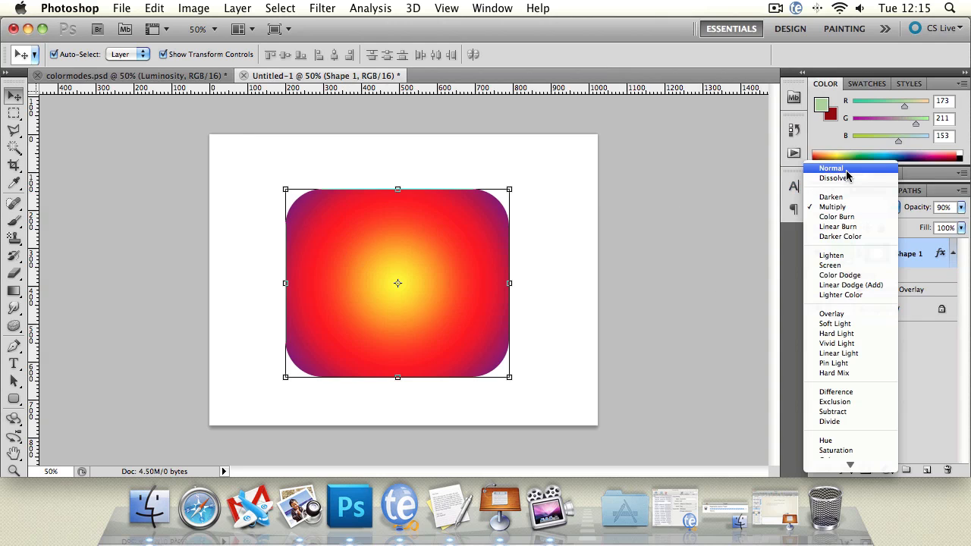
pyautogui.click(847, 170)
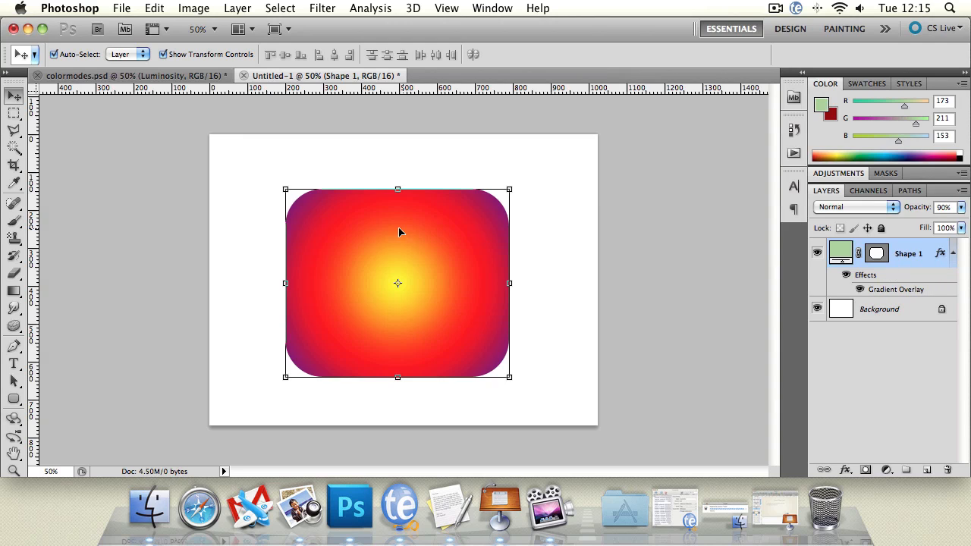
# Open the shape's Layer Style settings, set the layer opacity to 100%, and keep the shape in view beside the dialog
pyautogui.doubleClick(908, 251)
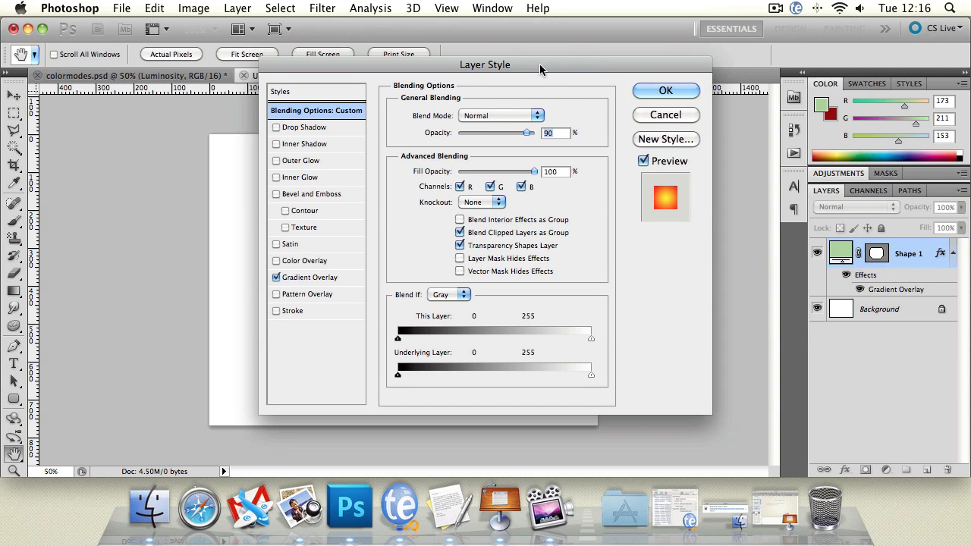
pyautogui.moveTo(539, 64); pyautogui.dragTo(445, 84)
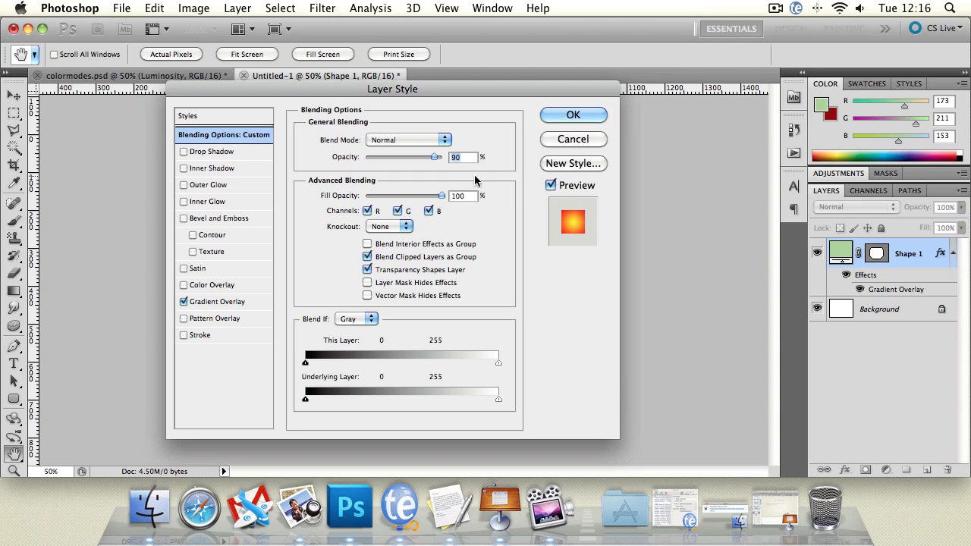
pyautogui.moveTo(434, 155); pyautogui.dragTo(449, 155)
pyautogui.moveTo(415, 89); pyautogui.dragTo(771, 74)
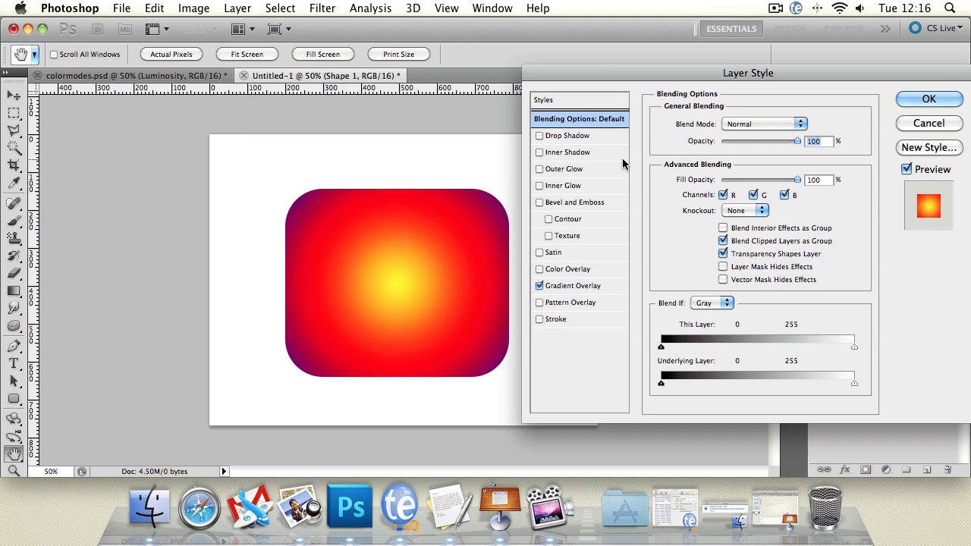
# Add a Drop Shadow to the shape and turn off its Gradient Overlay
pyautogui.click(554, 134)
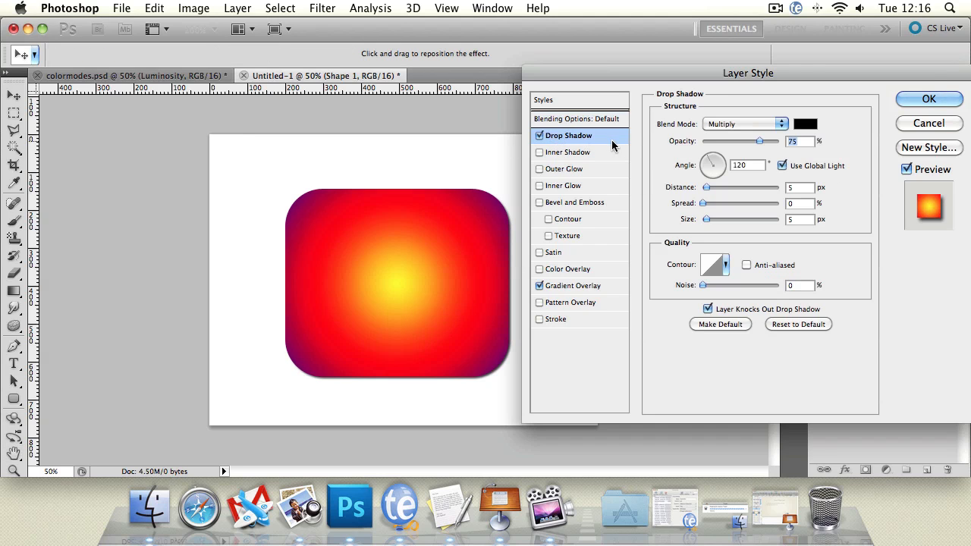
pyautogui.click(539, 285)
pyautogui.moveTo(597, 73); pyautogui.dragTo(621, 57)
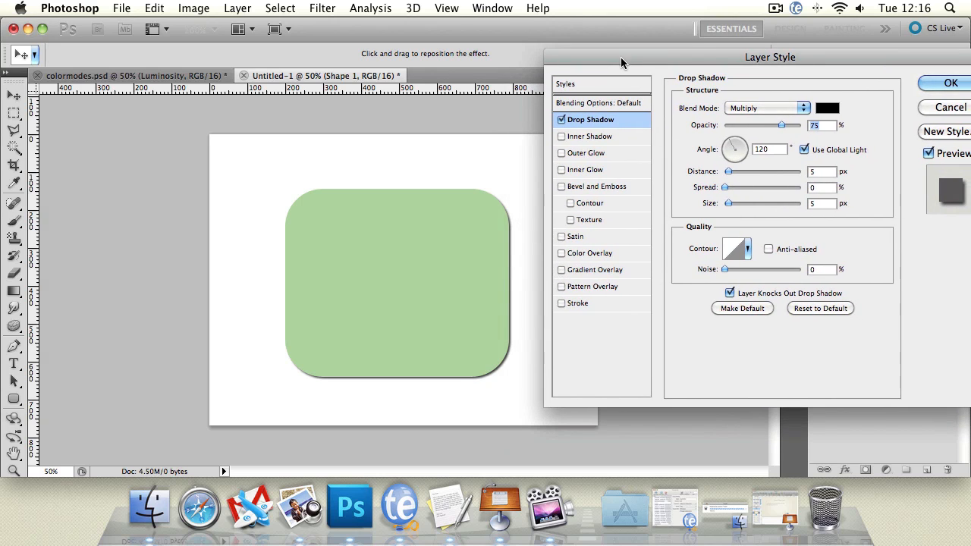
# Set the Drop Shadow to Normal blend mode, 175° angle, 22 px distance, 13% spread, 32 px size and 37% noise
pyautogui.click(764, 108)
pyautogui.click(749, 72)
pyautogui.moveTo(730, 173); pyautogui.dragTo(739, 203)
pyautogui.click(725, 148)
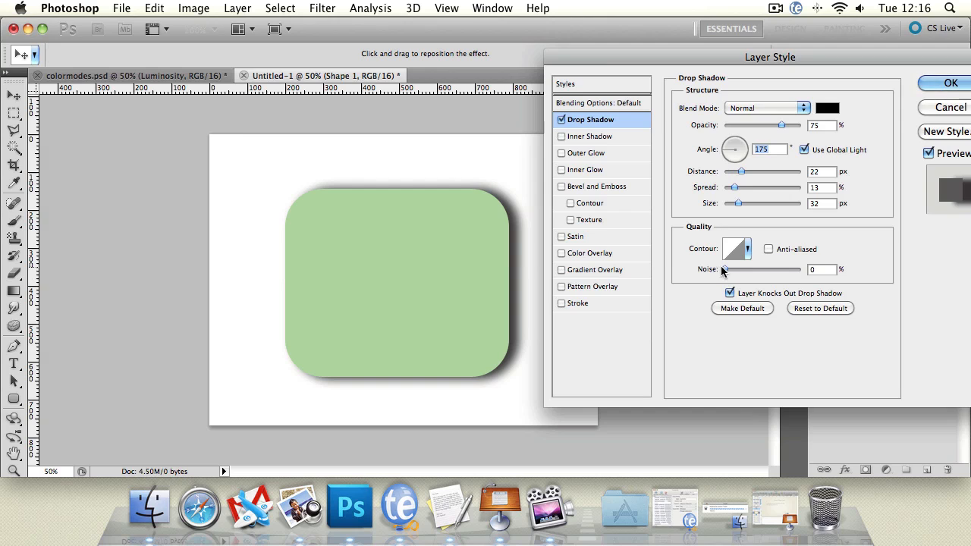
pyautogui.moveTo(726, 269); pyautogui.dragTo(753, 269)
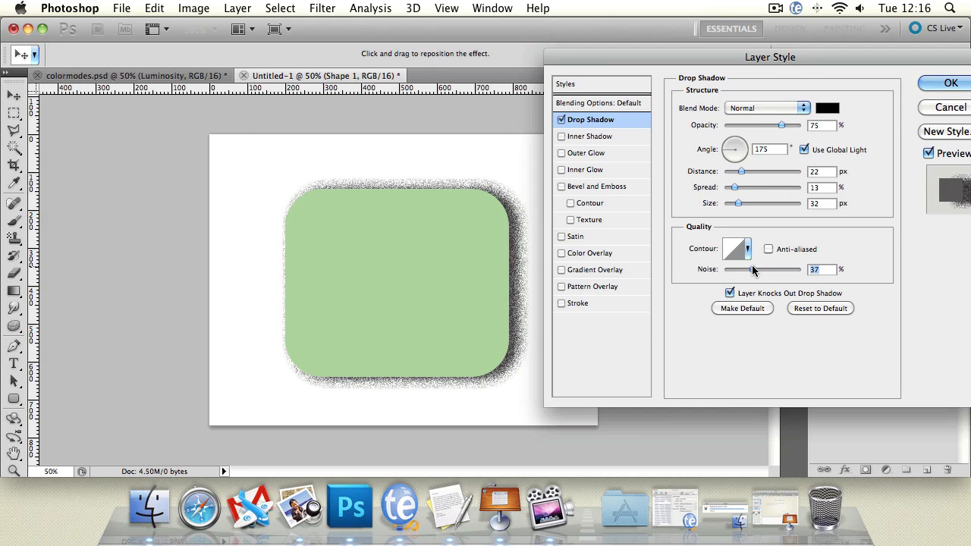
# Turn off the Drop Shadow and add an Inner Shadow with Normal blend mode, 25 px distance and 147° angle
pyautogui.click(562, 120)
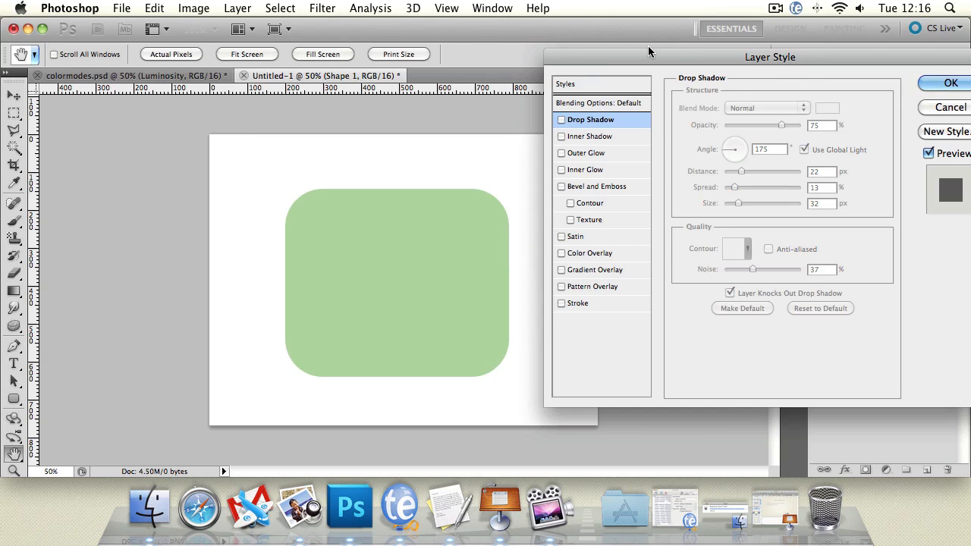
pyautogui.click(592, 138)
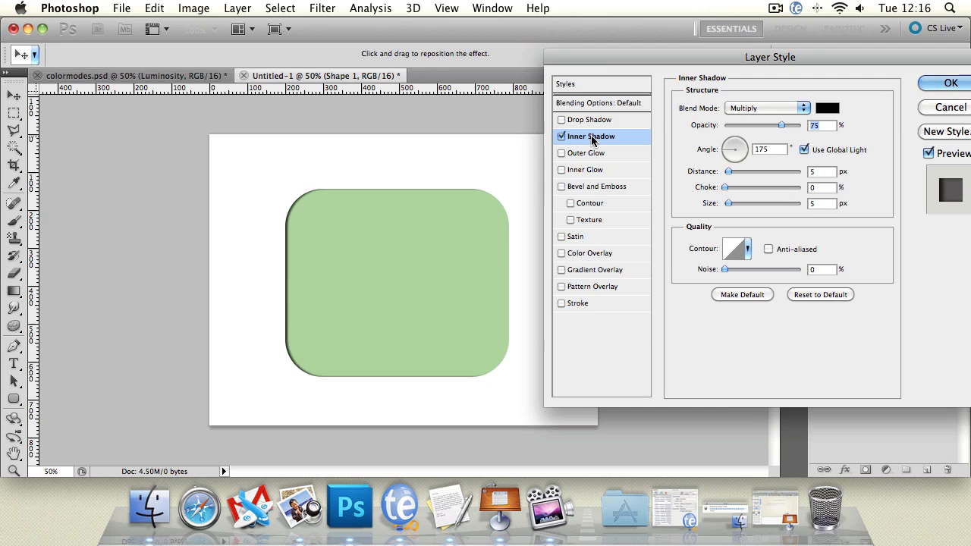
pyautogui.click(765, 108)
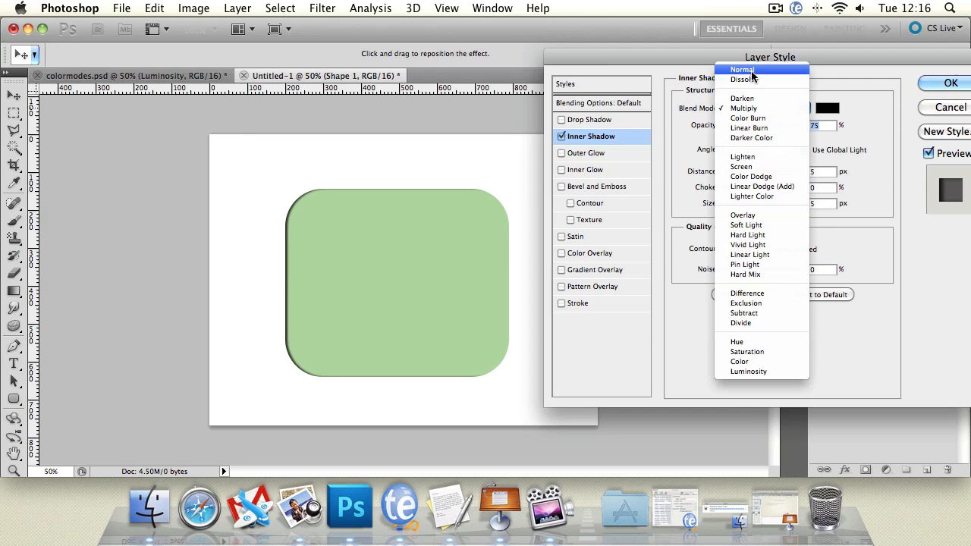
pyautogui.click(759, 68)
pyautogui.moveTo(728, 171); pyautogui.dragTo(725, 147)
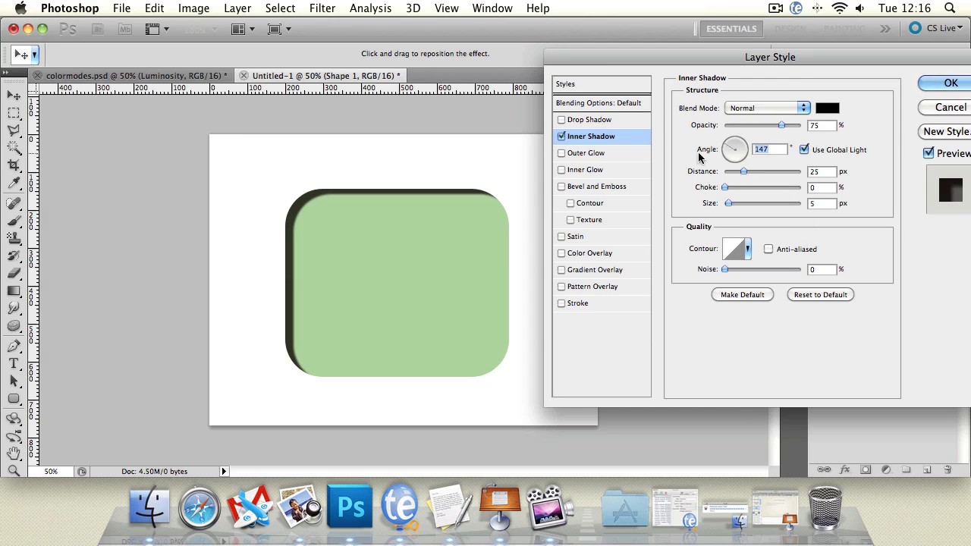
# Adjust the Inner Shadow to 100% choke, 35 px size, 2 px distance and 126° angle
pyautogui.moveTo(724, 188); pyautogui.dragTo(847, 189)
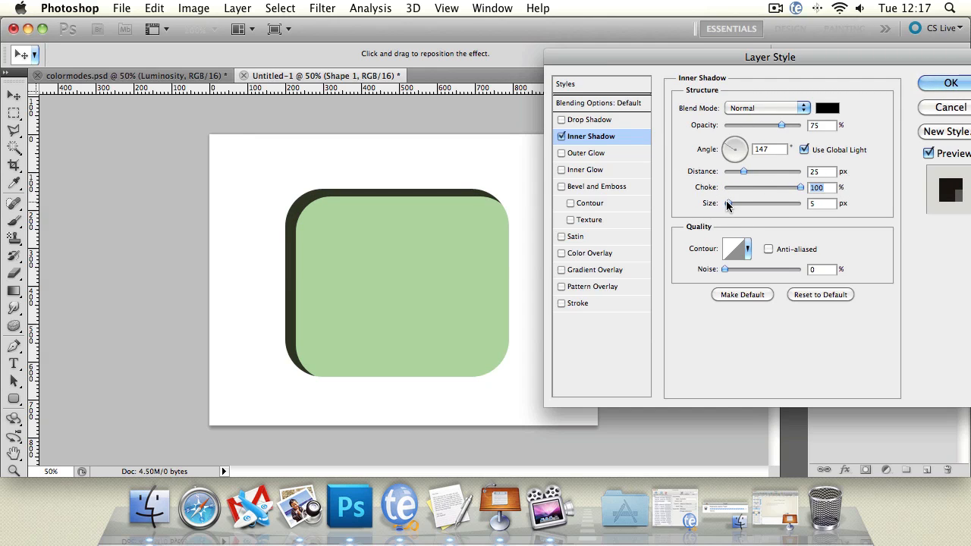
pyautogui.moveTo(727, 205); pyautogui.dragTo(740, 205)
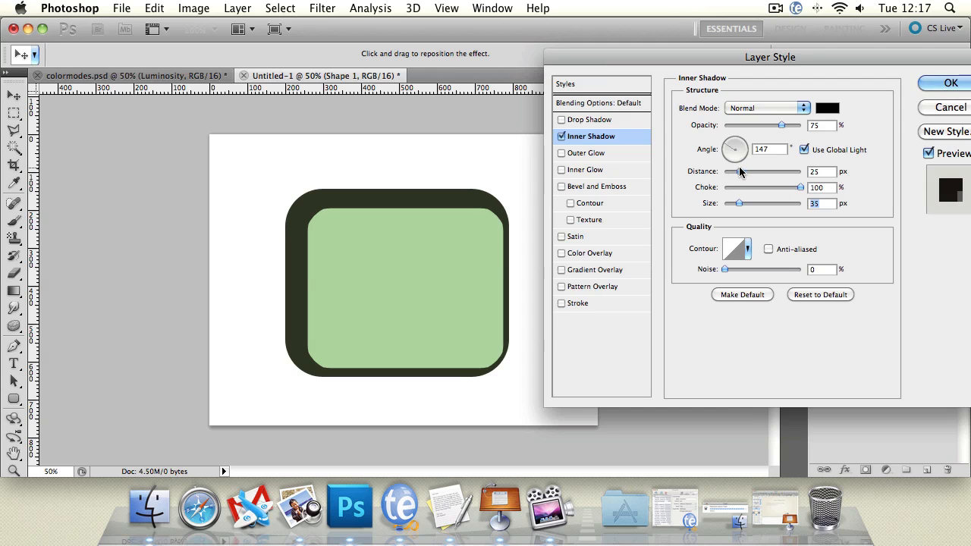
pyautogui.moveTo(740, 171); pyautogui.dragTo(726, 171)
pyautogui.click(733, 148)
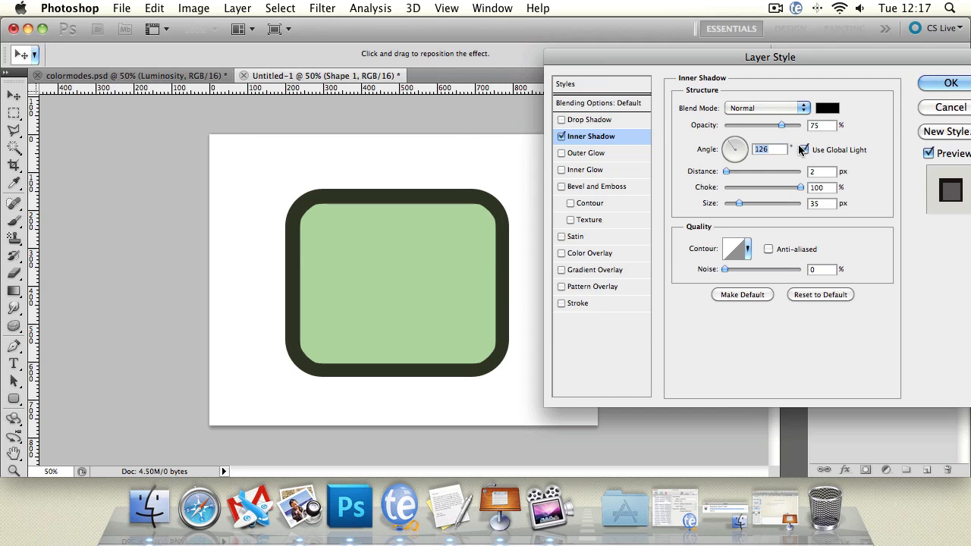
# Give the Inner Shadow its own angle of -151° without Global Light, and turn the Drop Shadow back on for comparison
pyautogui.moveTo(754, 58); pyautogui.dragTo(679, 58)
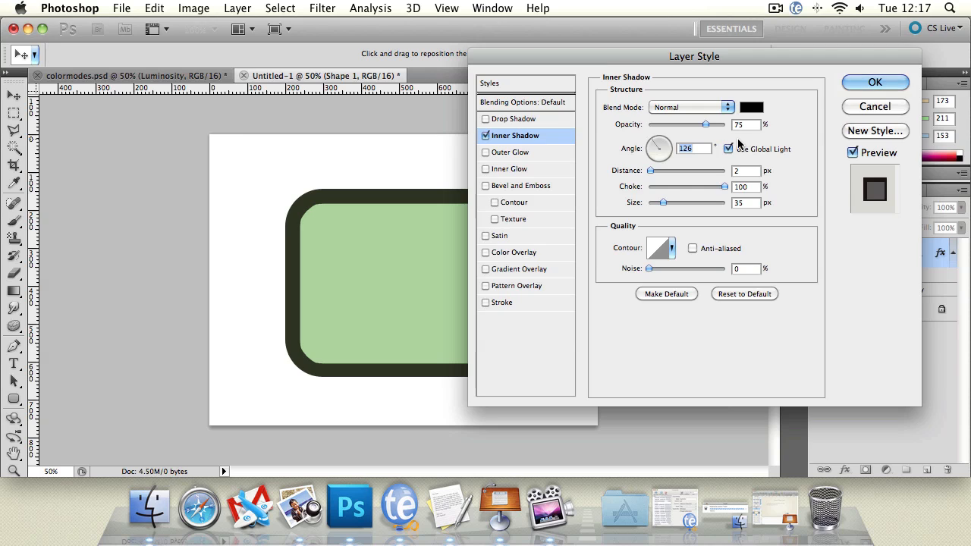
pyautogui.click(729, 149)
pyautogui.click(651, 155)
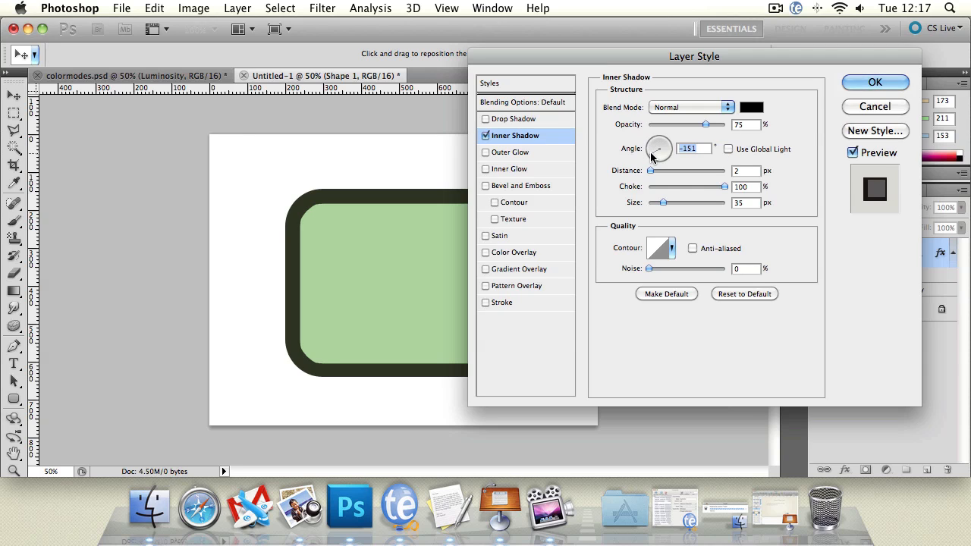
pyautogui.click(486, 119)
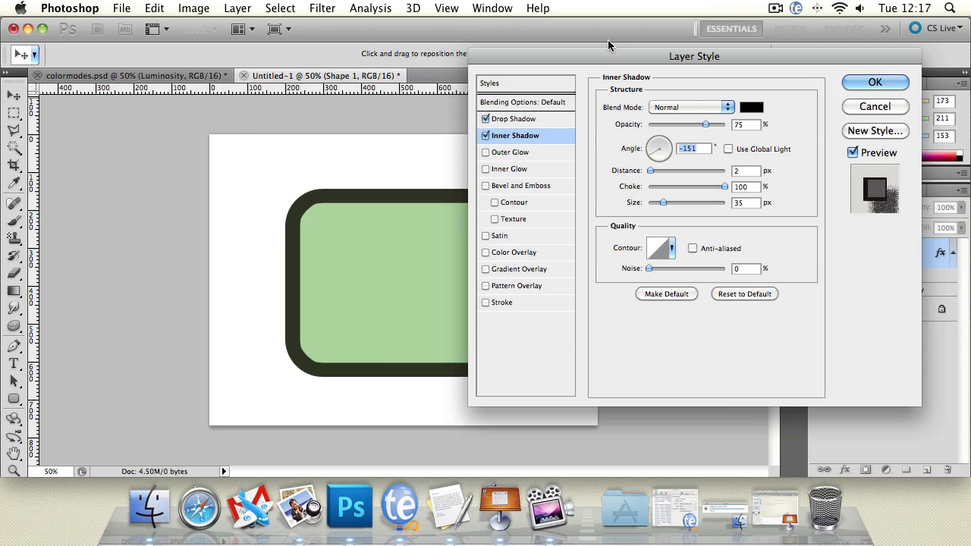
pyautogui.moveTo(691, 61); pyautogui.dragTo(853, 82)
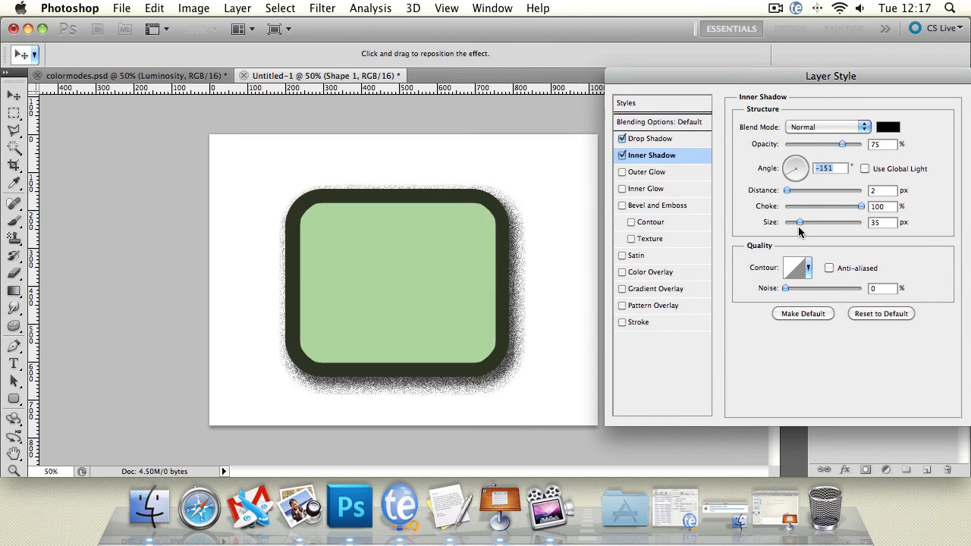
# Set the Inner Shadow to 8 px size and 19 px distance, and re-enable Global Light with an angle of 169°
pyautogui.moveTo(800, 222); pyautogui.dragTo(791, 225)
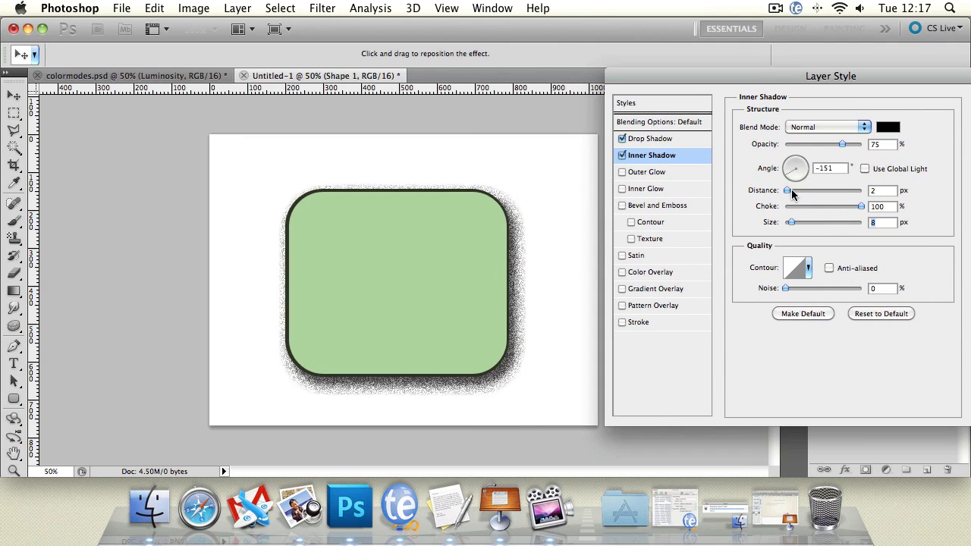
pyautogui.moveTo(788, 191); pyautogui.dragTo(800, 191)
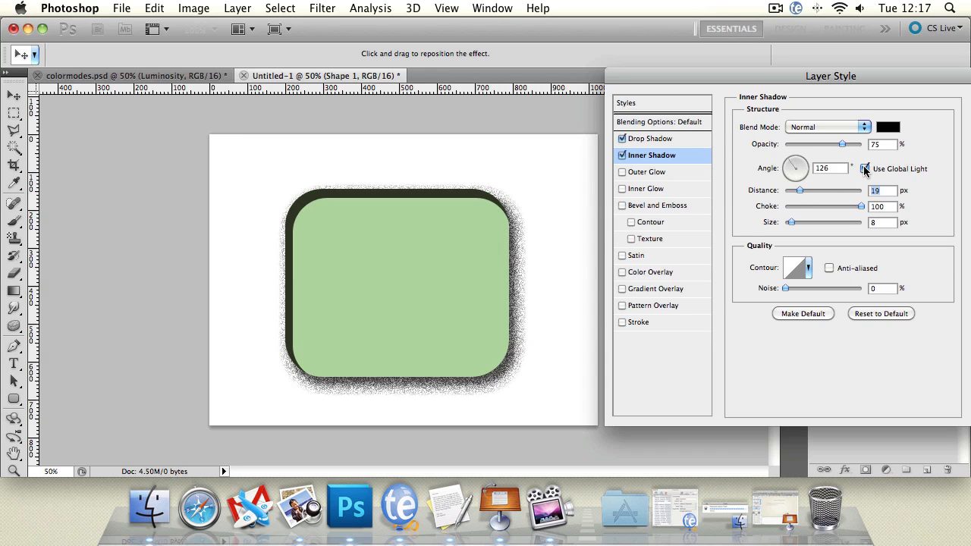
pyautogui.moveTo(796, 168); pyautogui.dragTo(792, 174)
pyautogui.moveTo(392, 187); pyautogui.dragTo(581, 223)
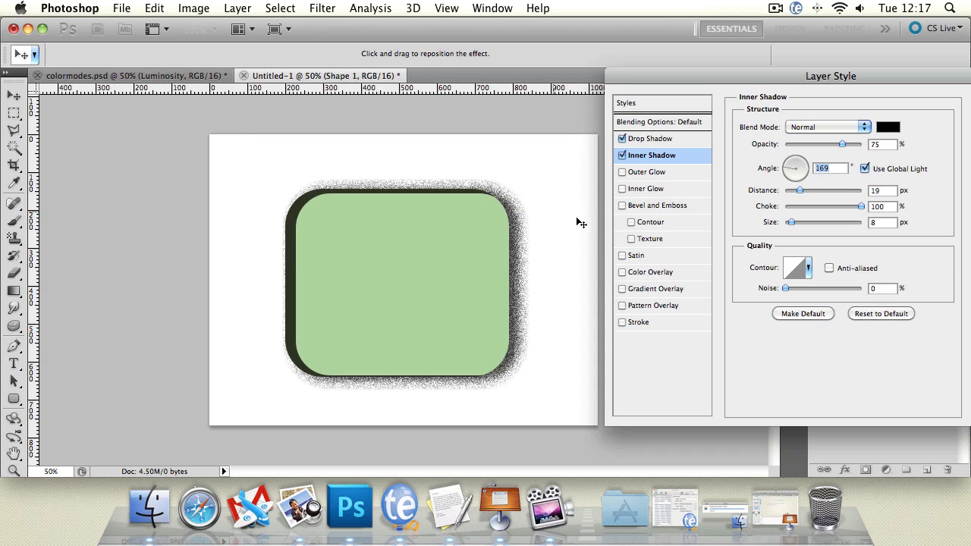
# Set the Inner Shadow's Global Light angle to 119°, and turn the Inner Shadow off
pyautogui.click(791, 161)
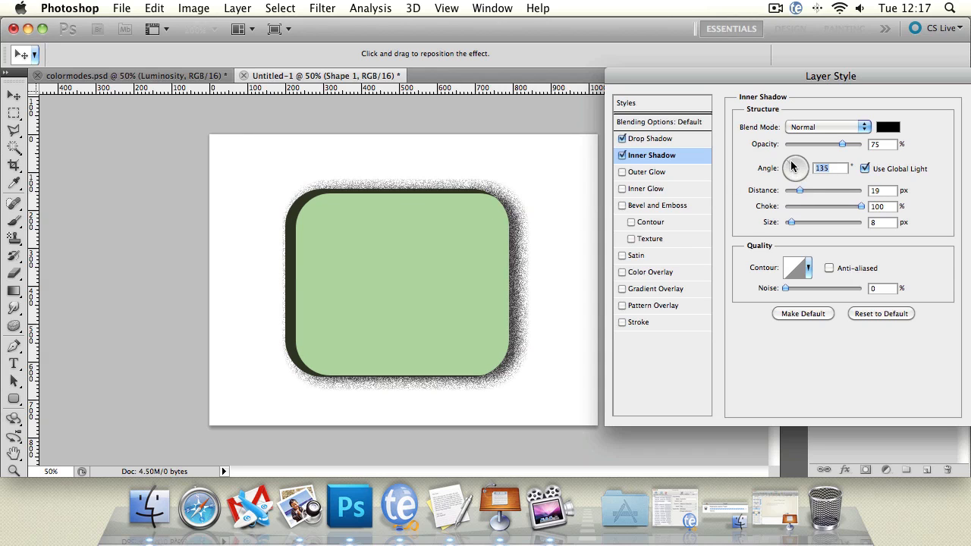
pyautogui.click(622, 155)
pyautogui.moveTo(657, 70); pyautogui.dragTo(582, 53)
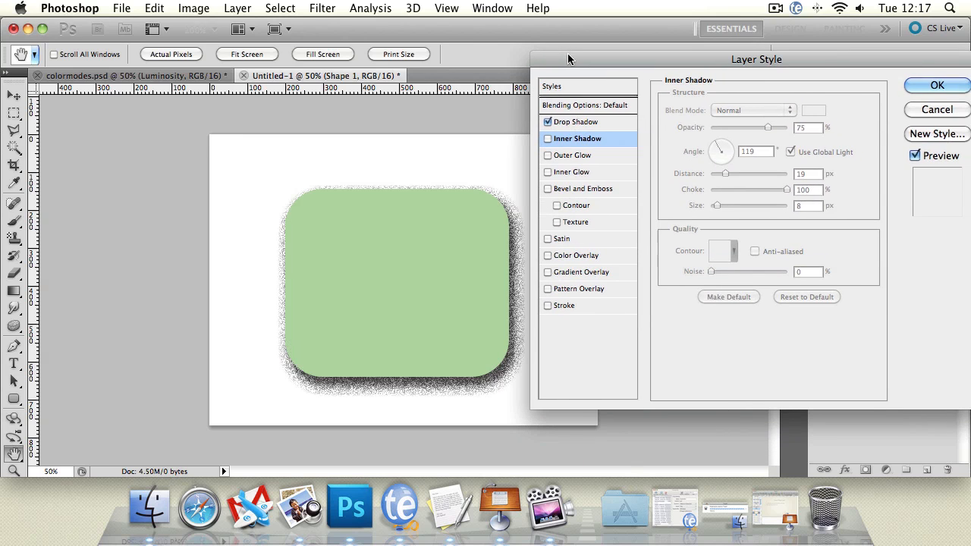
# Replace the Drop Shadow with an Outer Glow in Normal blend mode at 73 px size
pyautogui.click(587, 156)
pyautogui.click(548, 122)
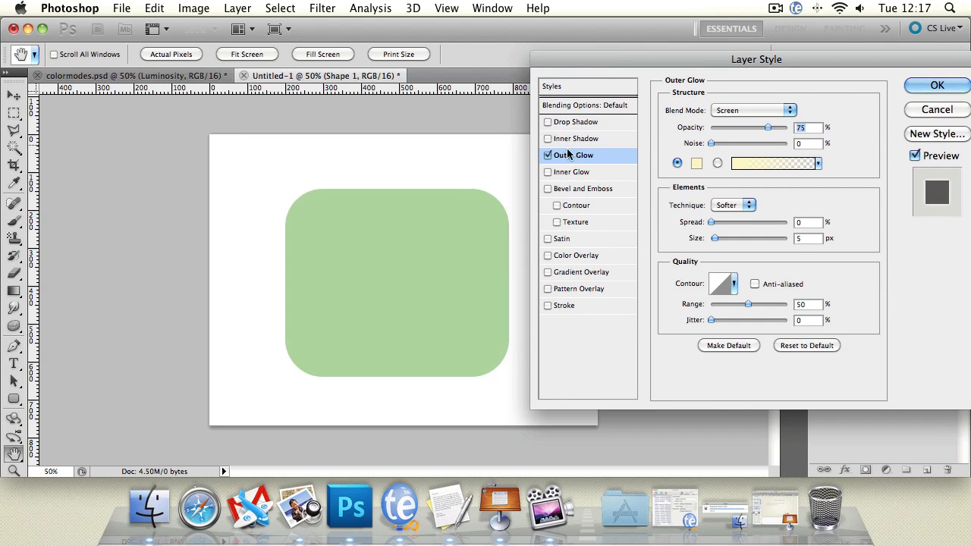
pyautogui.click(776, 111)
pyautogui.click(755, 11)
pyautogui.moveTo(714, 238); pyautogui.dragTo(737, 241)
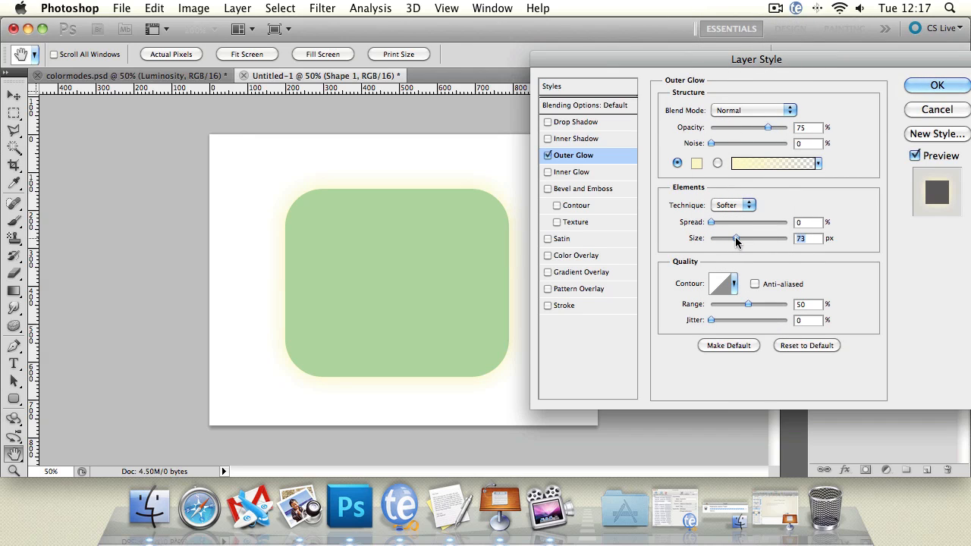
# Replace the Outer Glow with an Inner Glow and give it a darker, muted yellow color
pyautogui.click(547, 156)
pyautogui.click(548, 173)
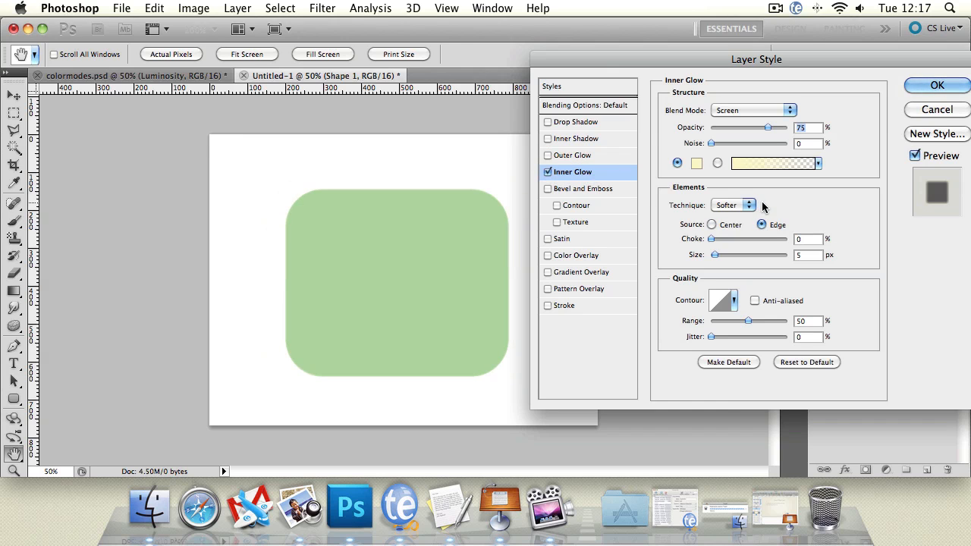
pyautogui.click(696, 163)
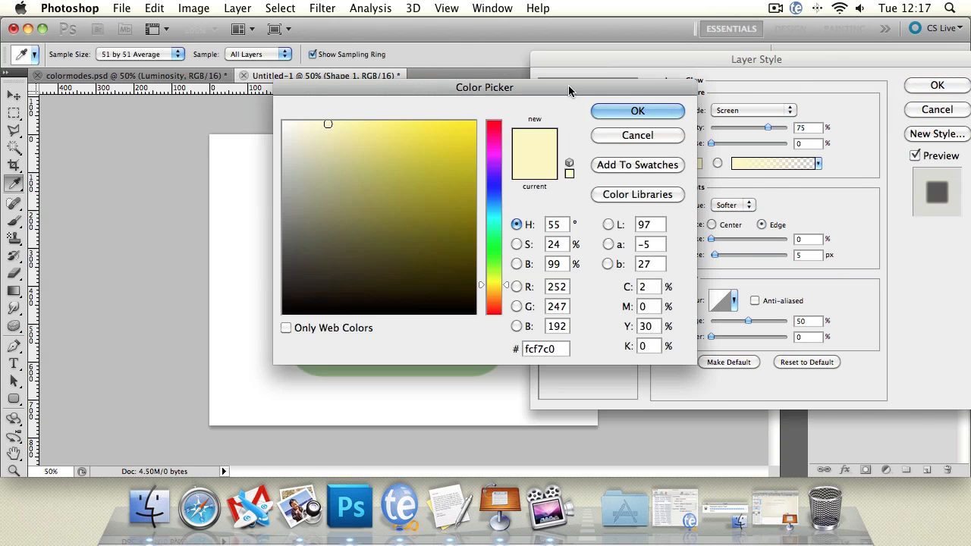
pyautogui.moveTo(569, 85); pyautogui.dragTo(814, 258)
pyautogui.moveTo(670, 303); pyautogui.dragTo(619, 334)
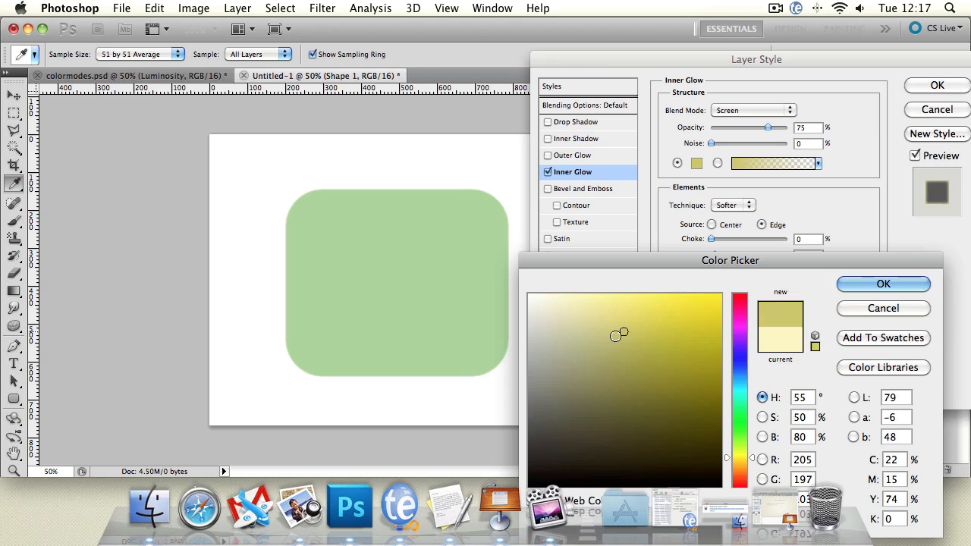
pyautogui.click(884, 286)
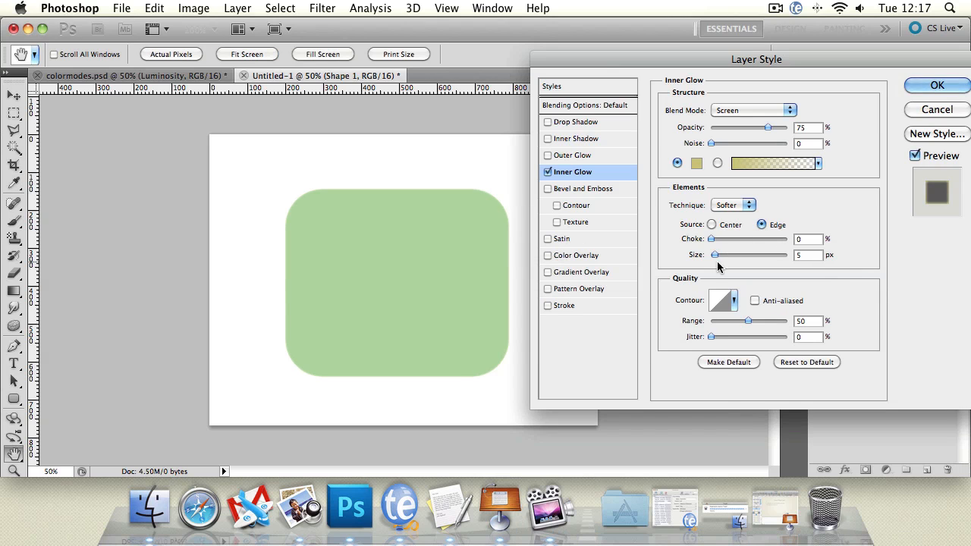
# Set the Inner Glow to 100% choke, 29 px size and Normal blend mode
pyautogui.moveTo(714, 255); pyautogui.dragTo(817, 244)
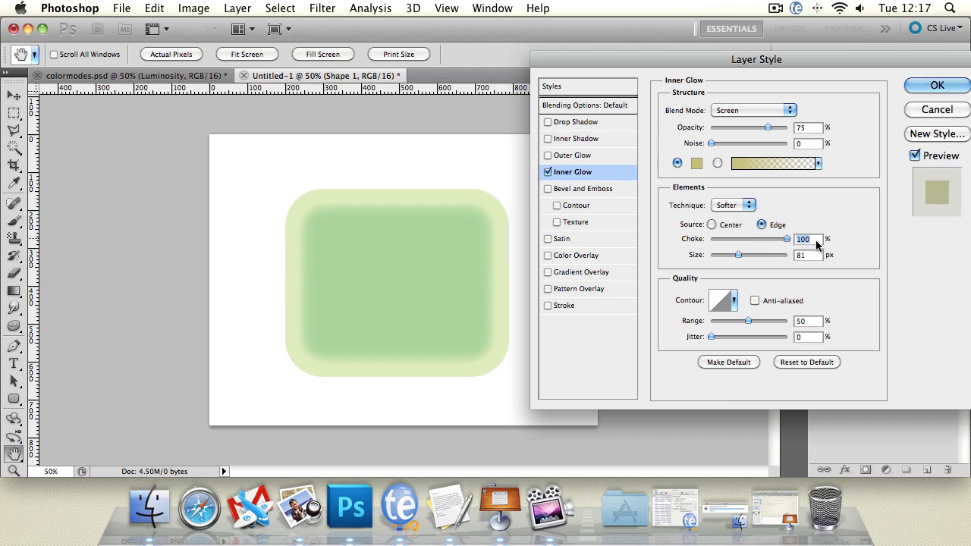
pyautogui.moveTo(738, 255); pyautogui.dragTo(724, 260)
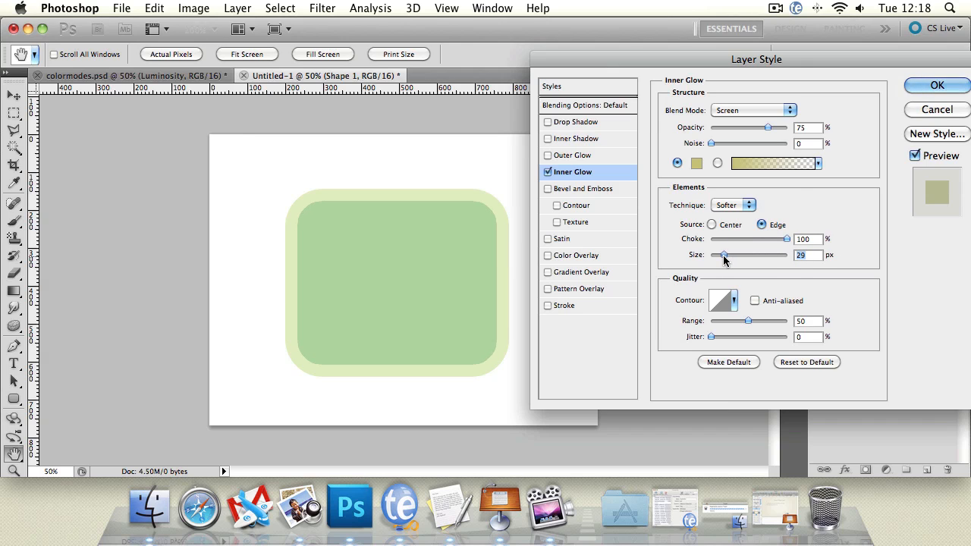
pyautogui.click(720, 107)
pyautogui.click(729, 7)
pyautogui.click(753, 111)
pyautogui.click(732, 9)
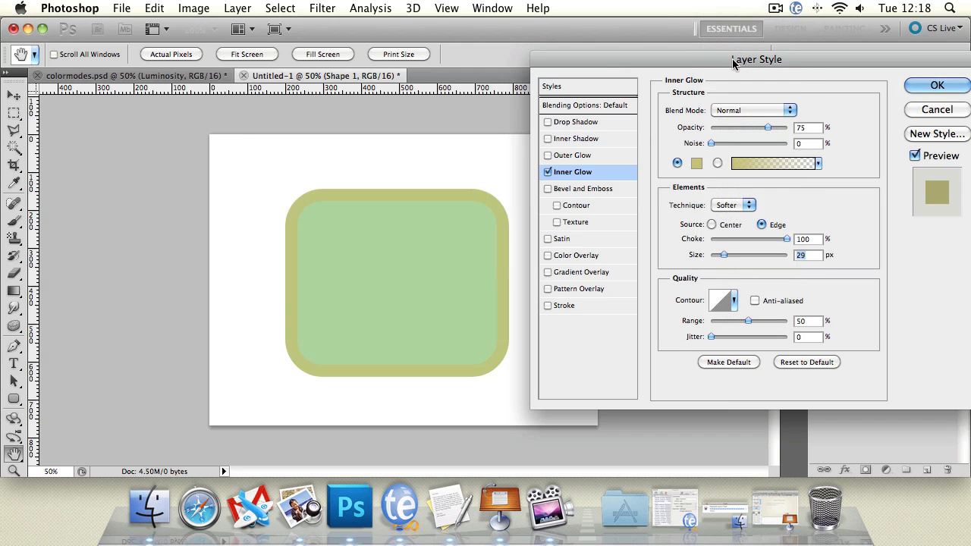
# Keep the Inner Glow's noise at 0% and give it the shallow cove-shaped contour from the preset contours
pyautogui.moveTo(717, 143)
pyautogui.mouseDown()
pyautogui.moveTo(735, 142)
pyautogui.moveTo(709, 144)
pyautogui.mouseUp()
pyautogui.click(735, 300)
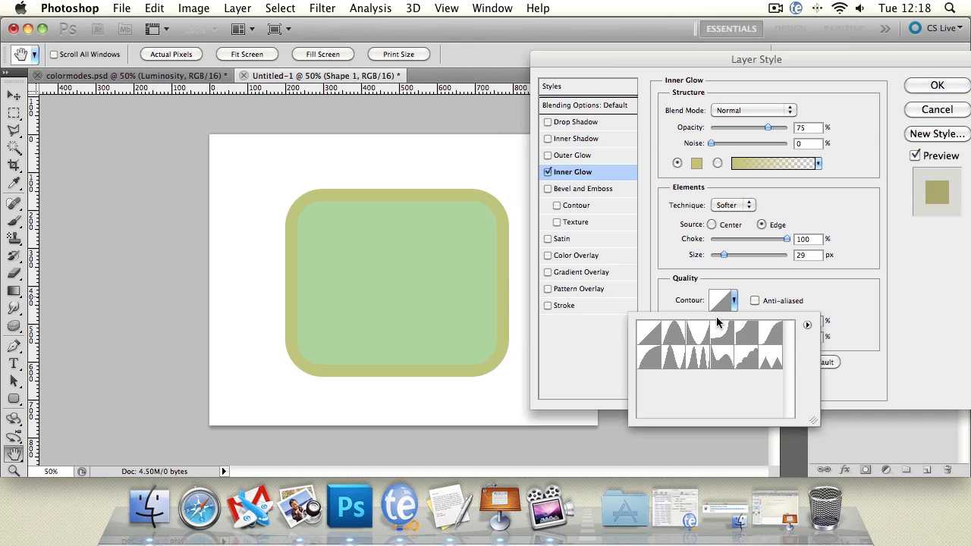
pyautogui.click(699, 334)
pyautogui.click(740, 337)
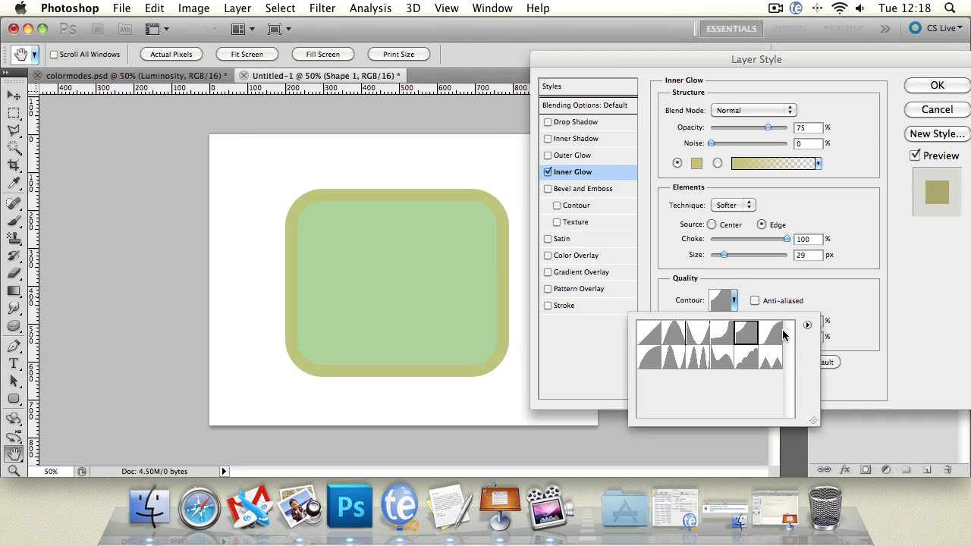
pyautogui.click(749, 190)
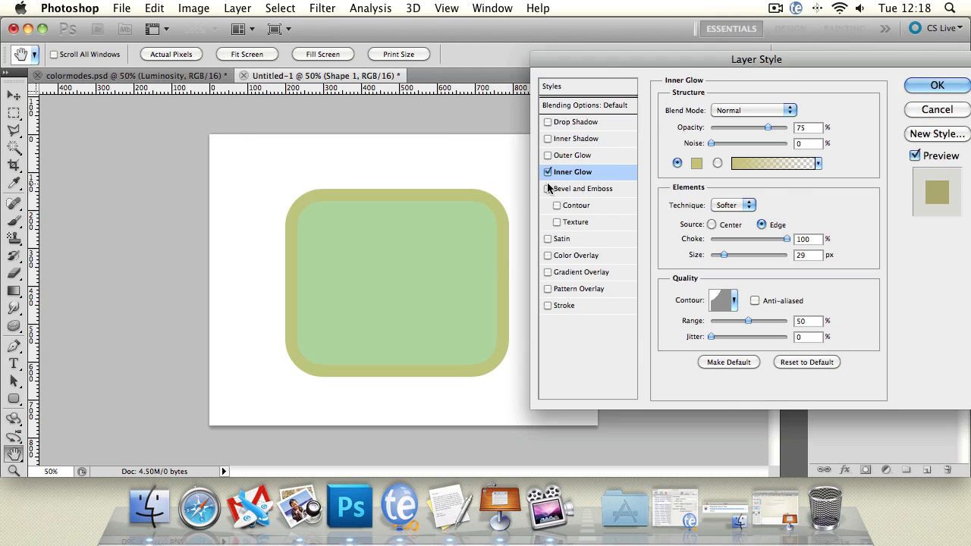
# Replace the Inner Glow with Bevel and Emboss at 1000% depth
pyautogui.click(548, 172)
pyautogui.click(548, 189)
pyautogui.click(563, 190)
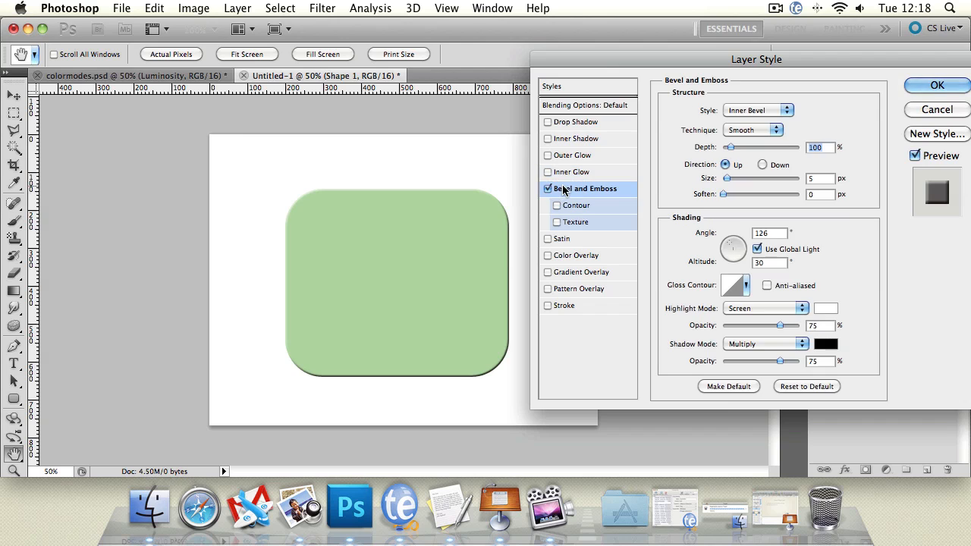
pyautogui.moveTo(730, 150); pyautogui.dragTo(836, 148)
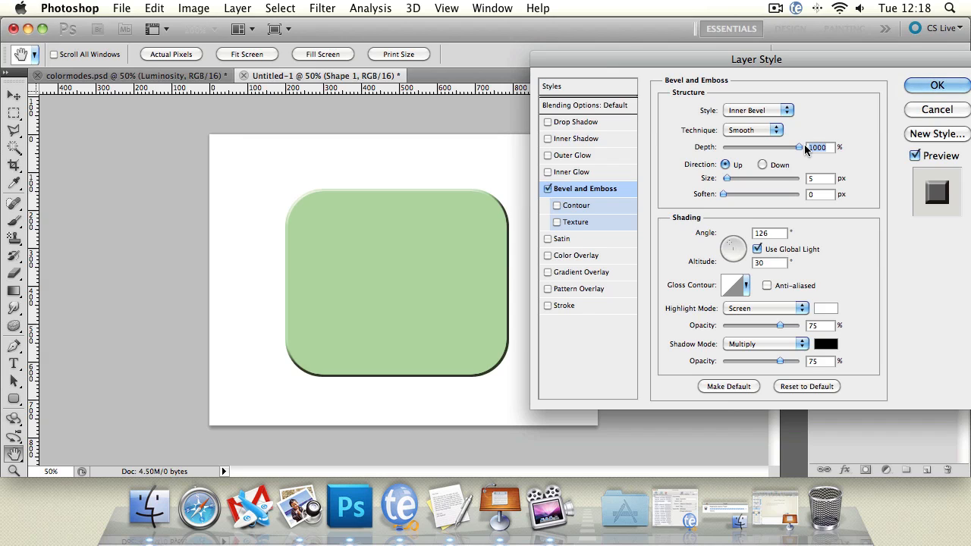
# Try the Emboss and Stroke Emboss bevel styles, and settle on Outer Bevel
pyautogui.click(747, 110)
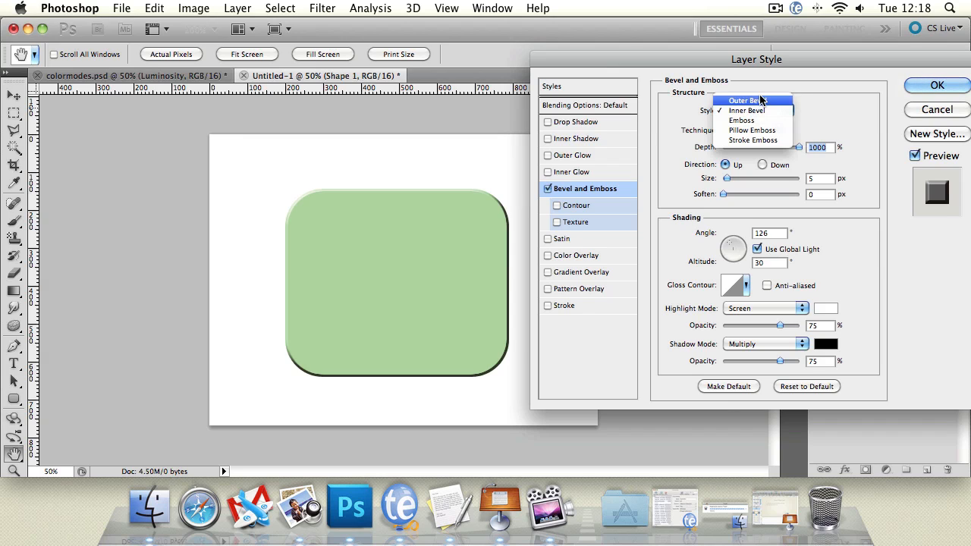
pyautogui.click(748, 100)
pyautogui.click(748, 110)
pyautogui.click(764, 134)
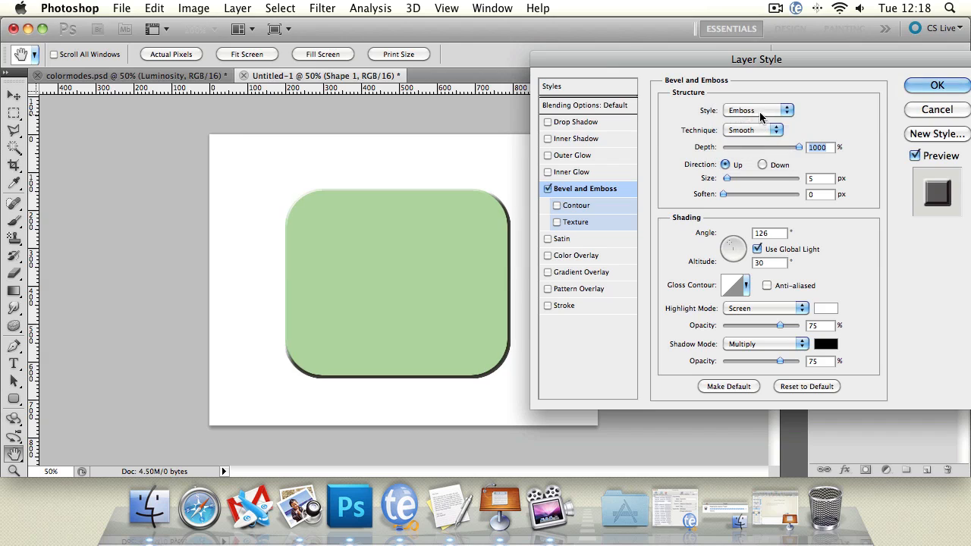
pyautogui.click(762, 111)
pyautogui.click(762, 131)
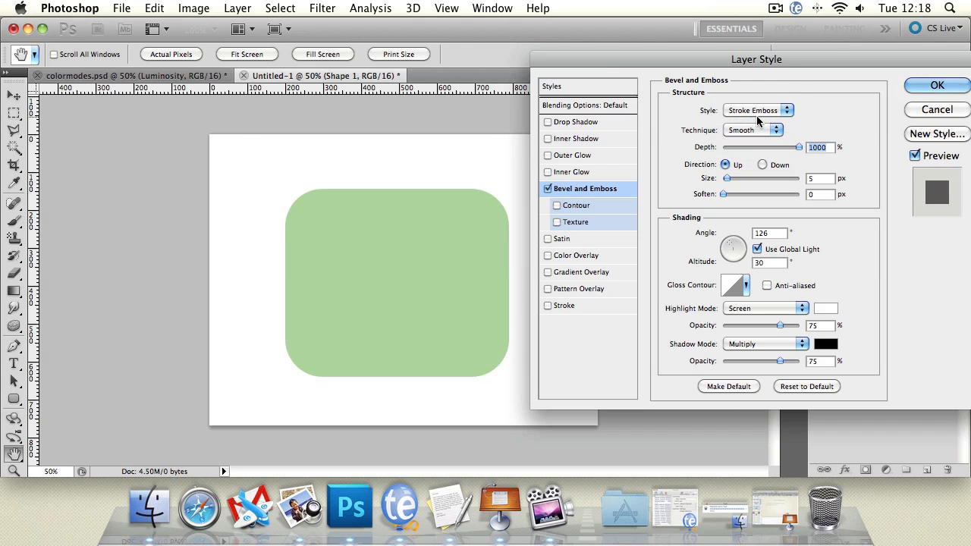
pyautogui.click(761, 111)
pyautogui.click(759, 69)
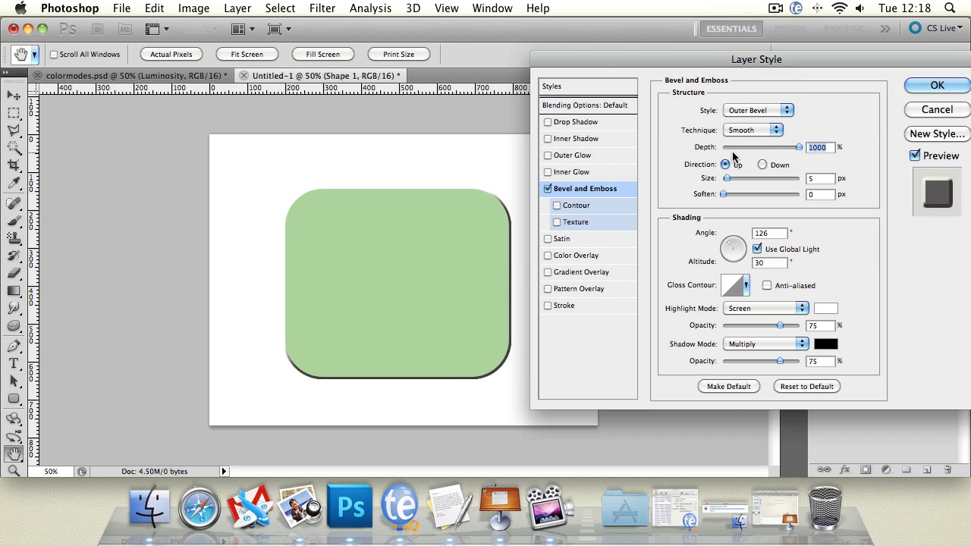
# Try the Chisel Hard technique at 32 px size, switching the bevel direction to Down and back to Up
pyautogui.click(747, 131)
pyautogui.click(749, 141)
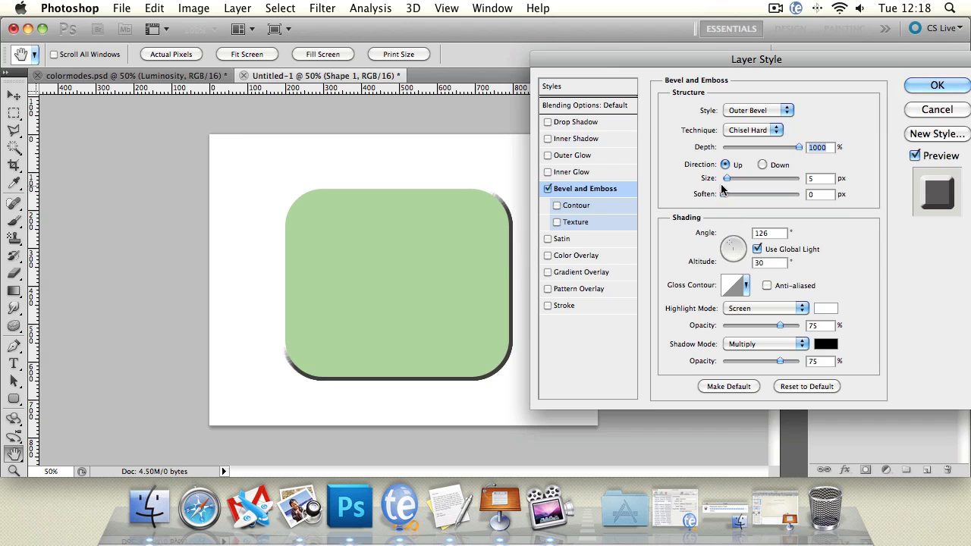
pyautogui.moveTo(727, 180)
pyautogui.mouseDown()
pyautogui.moveTo(739, 180)
pyautogui.moveTo(732, 196)
pyautogui.moveTo(777, 198)
pyautogui.moveTo(722, 194)
pyautogui.mouseUp()
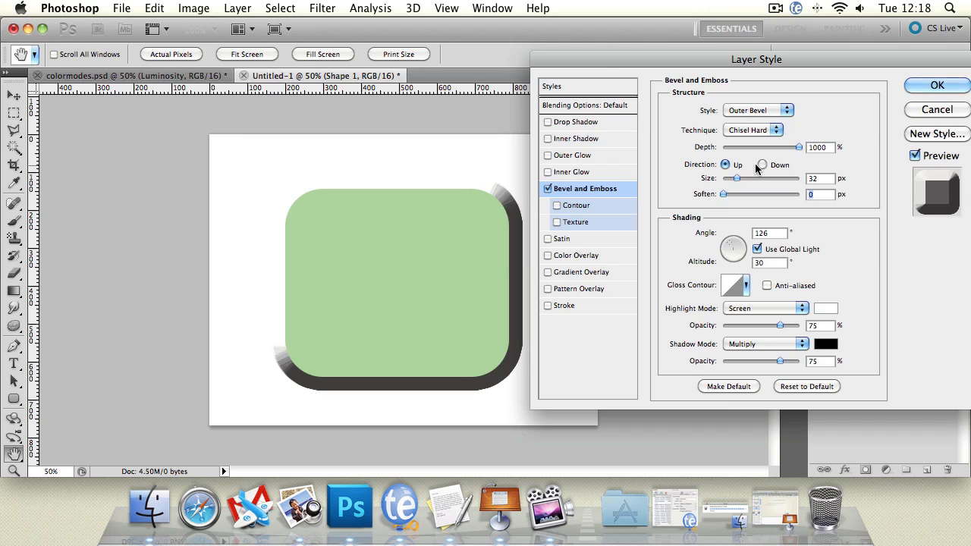
pyautogui.click(762, 166)
pyautogui.click(726, 165)
# Switch the bevel to Smooth at 46 px size, and disable Global Light with a 112° angle and 64° altitude
pyautogui.click(749, 130)
pyautogui.click(742, 120)
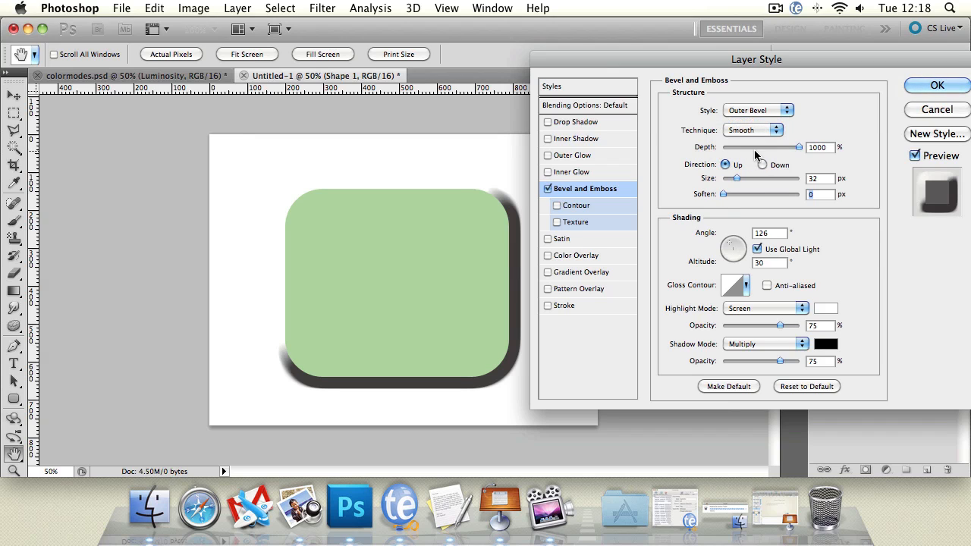
pyautogui.moveTo(734, 183)
pyautogui.mouseDown()
pyautogui.moveTo(744, 180)
pyautogui.moveTo(737, 189)
pyautogui.mouseUp()
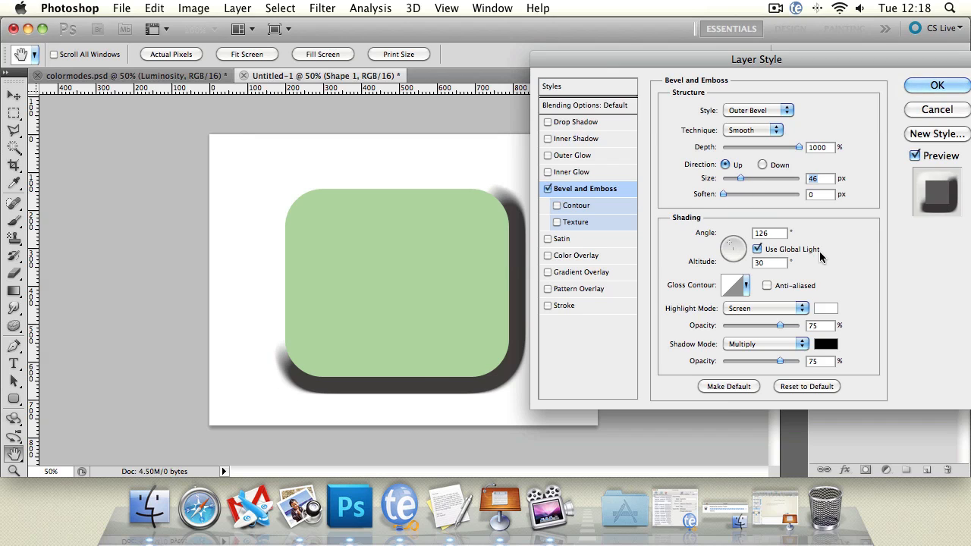
pyautogui.click(759, 250)
pyautogui.moveTo(731, 246); pyautogui.dragTo(733, 250)
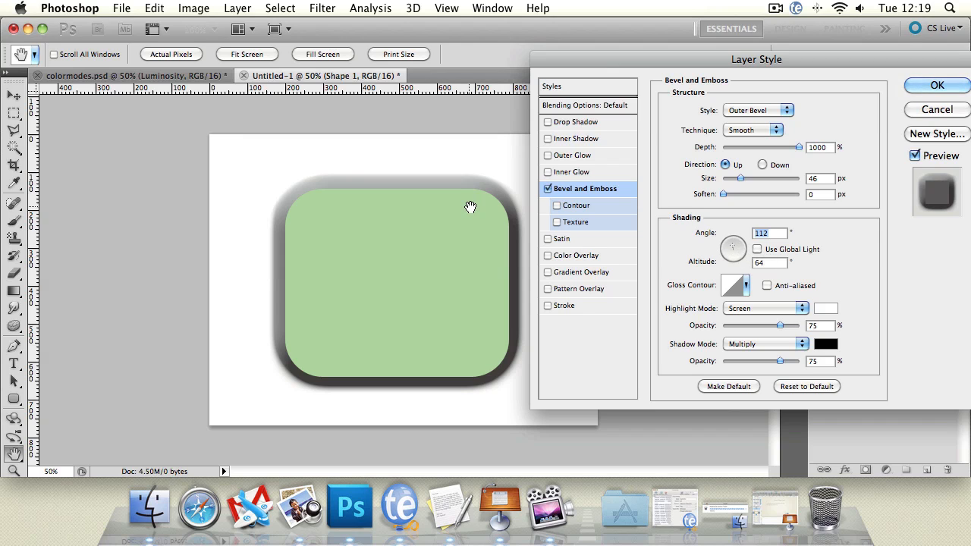
# Apply the narrow double-peak gloss contour to the bevel, and toggle its anti-aliasing on and back off
pyautogui.click(748, 285)
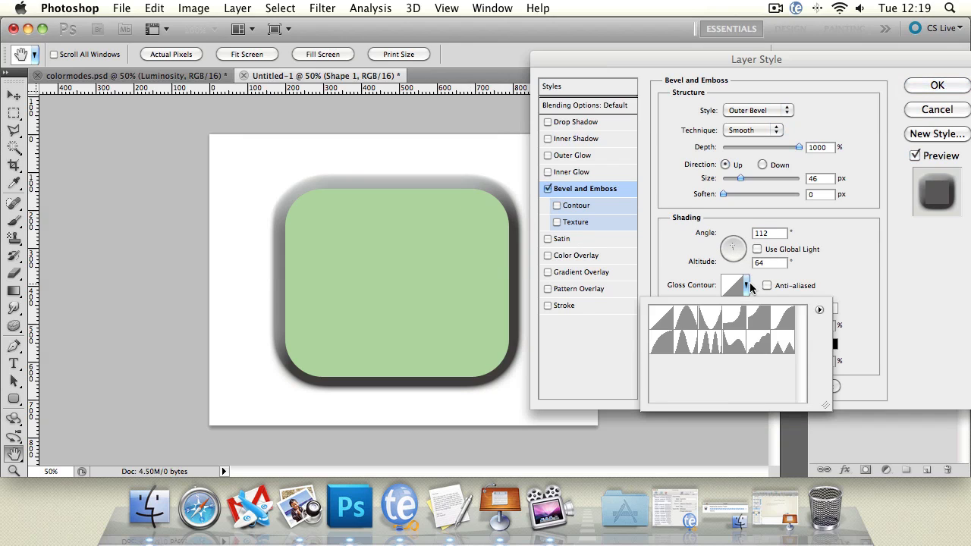
pyautogui.click(664, 344)
pyautogui.click(703, 346)
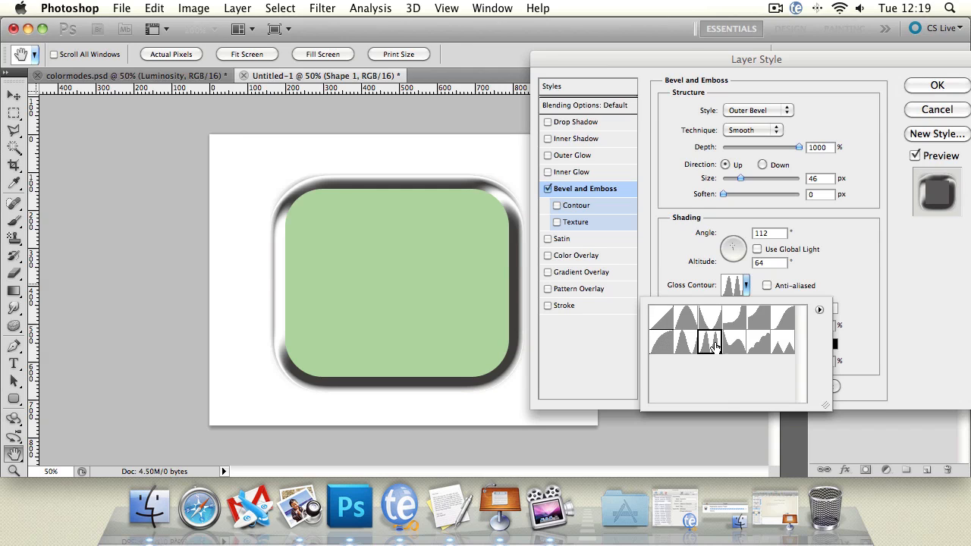
pyautogui.click(863, 273)
pyautogui.click(768, 286)
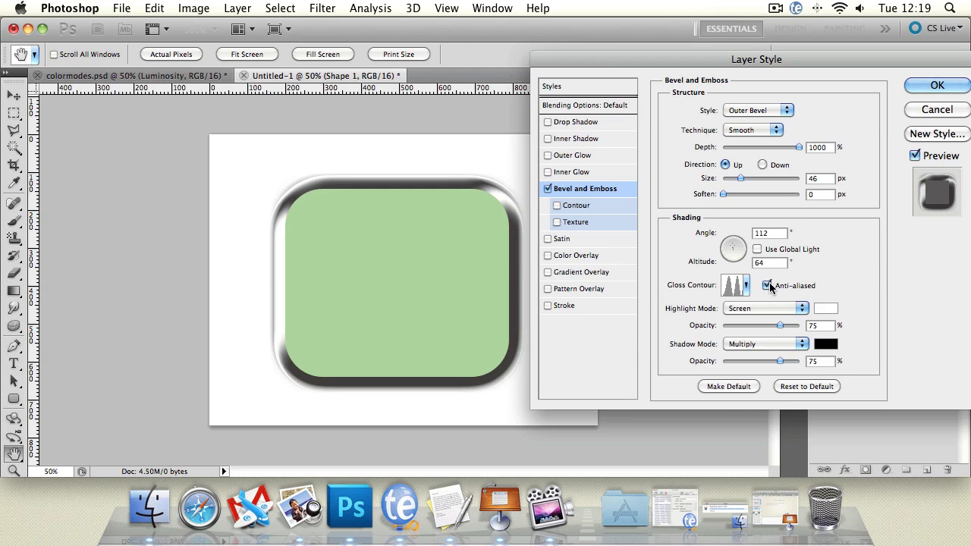
pyautogui.click(768, 285)
# Keep the bevel's highlight mode at Screen and set the highlight color to pale pink fee7e7
pyautogui.click(766, 306)
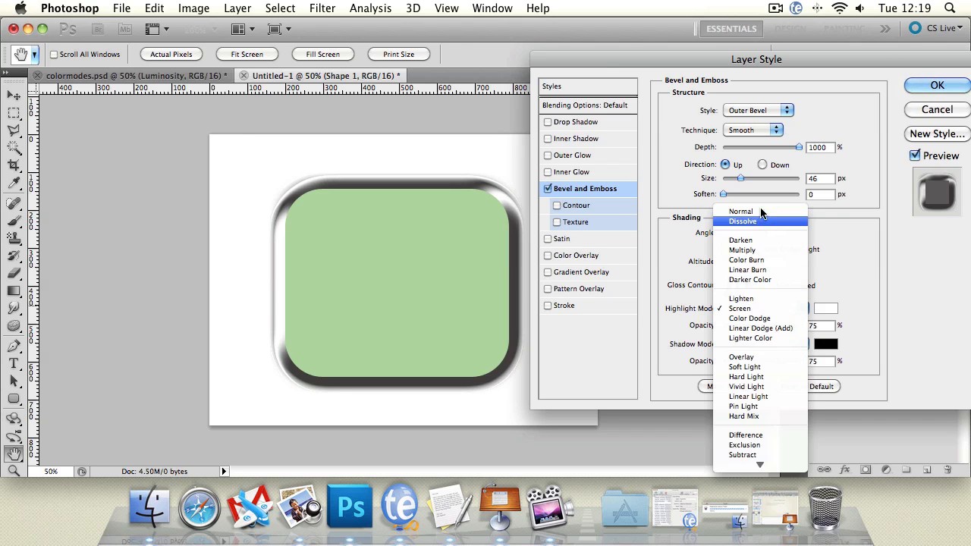
pyautogui.click(847, 225)
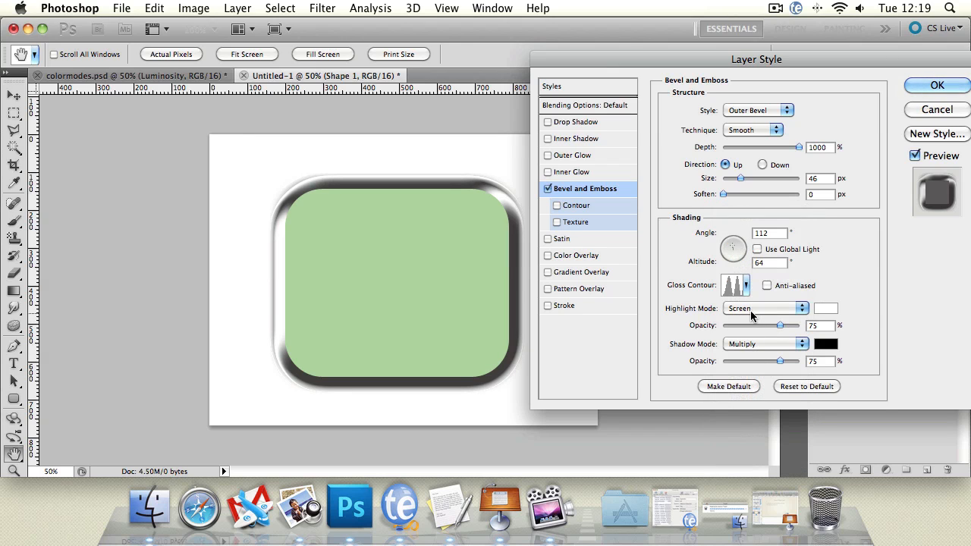
pyautogui.click(750, 310)
pyautogui.click(749, 309)
pyautogui.click(826, 310)
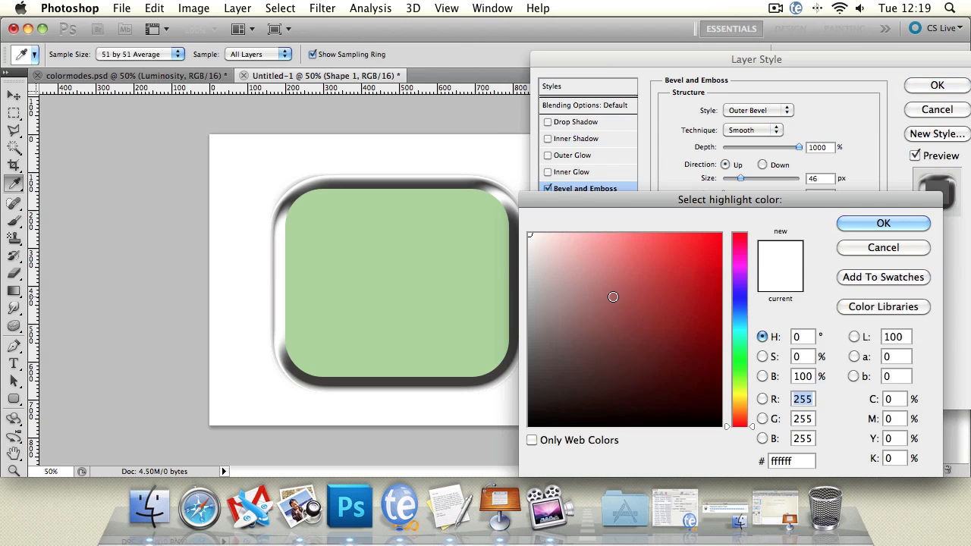
pyautogui.moveTo(596, 241)
pyautogui.mouseDown()
pyautogui.moveTo(656, 256)
pyautogui.moveTo(563, 236)
pyautogui.mouseUp()
pyautogui.click(872, 225)
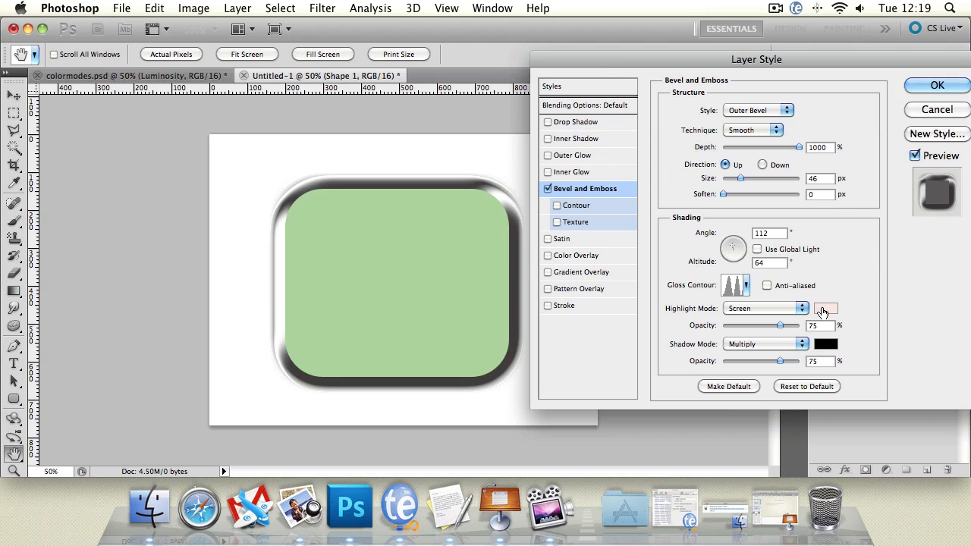
# Set the bevel's highlight mode to Normal and its highlight color to a muted brownish orange
pyautogui.click(765, 308)
pyautogui.click(742, 210)
pyautogui.click(827, 310)
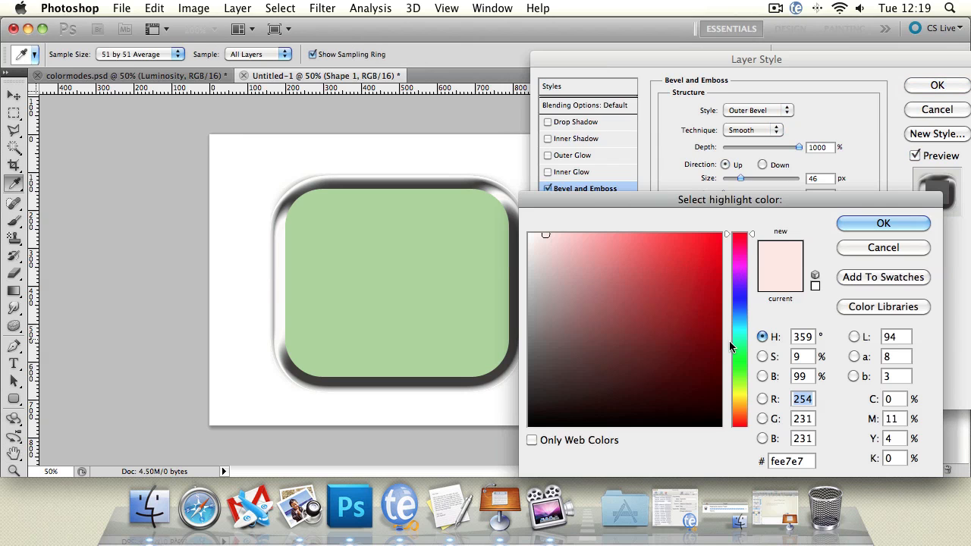
pyautogui.click(737, 379)
pyautogui.click(739, 392)
pyautogui.click(702, 233)
pyautogui.click(739, 414)
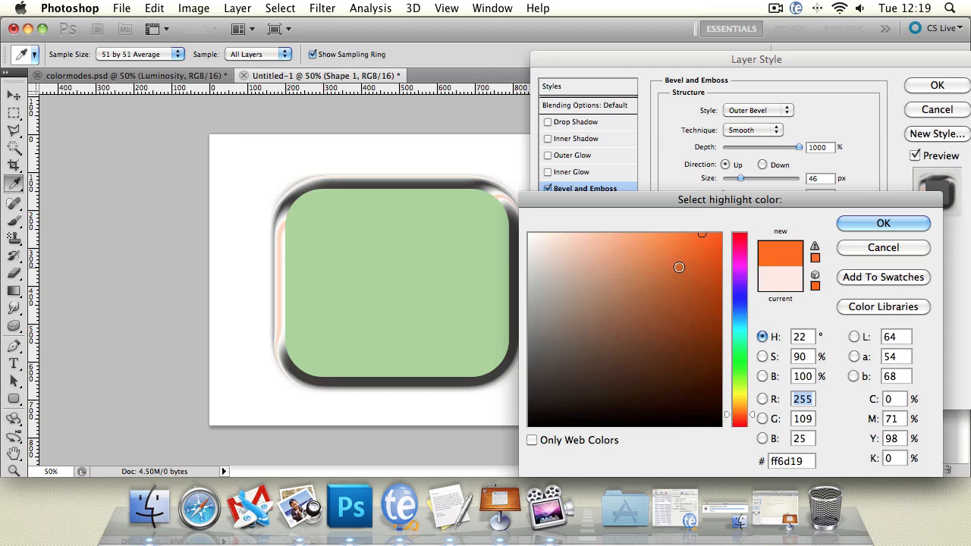
pyautogui.click(655, 281)
pyautogui.moveTo(655, 281); pyautogui.dragTo(651, 284)
pyautogui.click(888, 222)
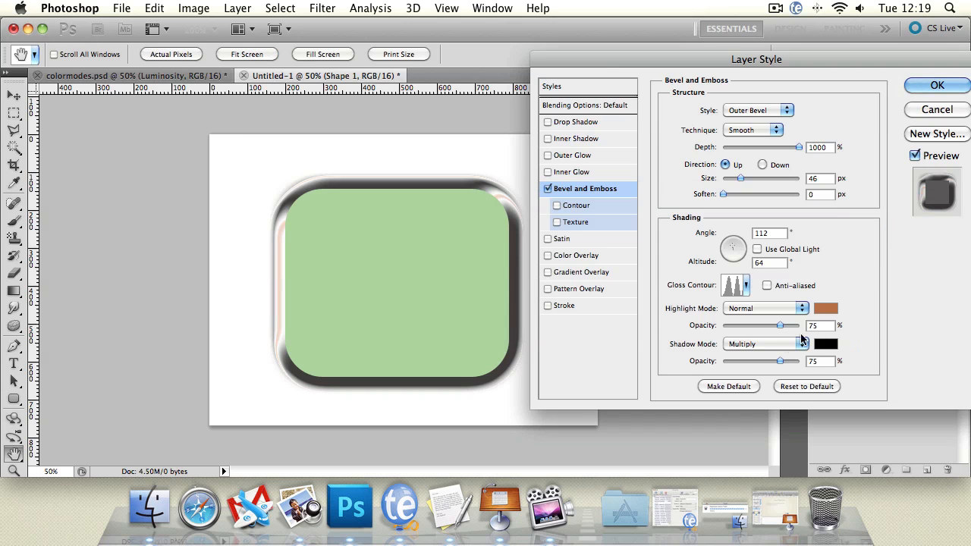
# Set the bevel's shadow color to dark teal 0e3c40 and its shadow mode to Normal
pyautogui.click(827, 348)
pyautogui.moveTo(673, 371); pyautogui.dragTo(679, 378)
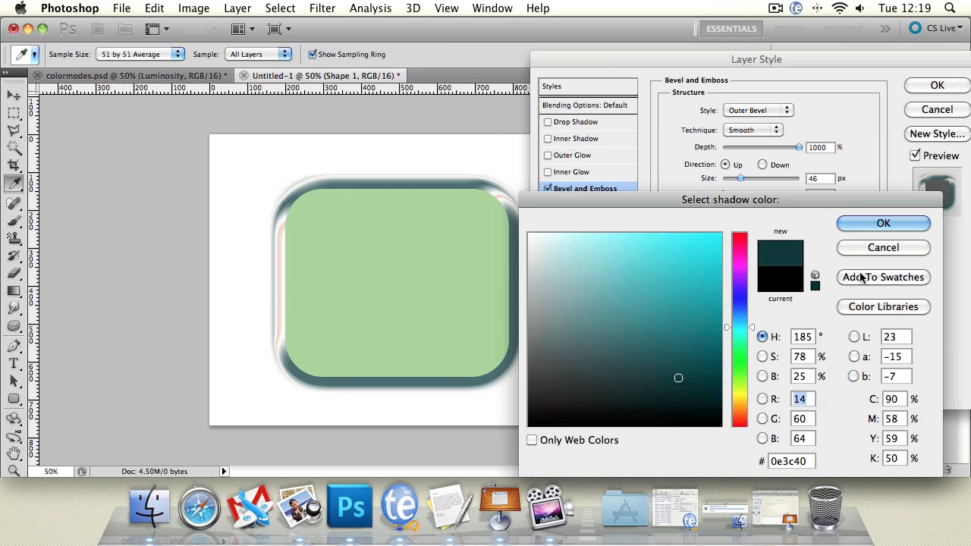
pyautogui.click(883, 223)
pyautogui.click(748, 341)
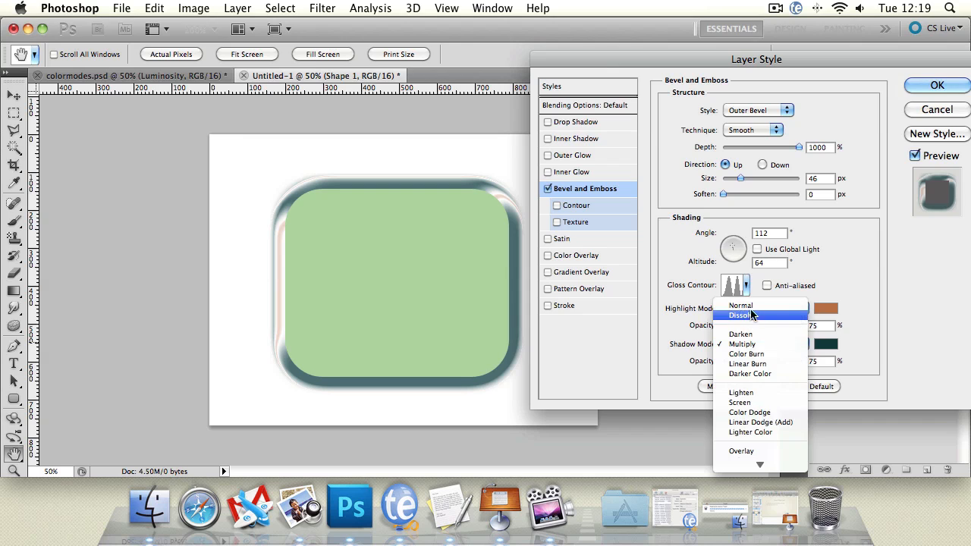
pyautogui.click(751, 311)
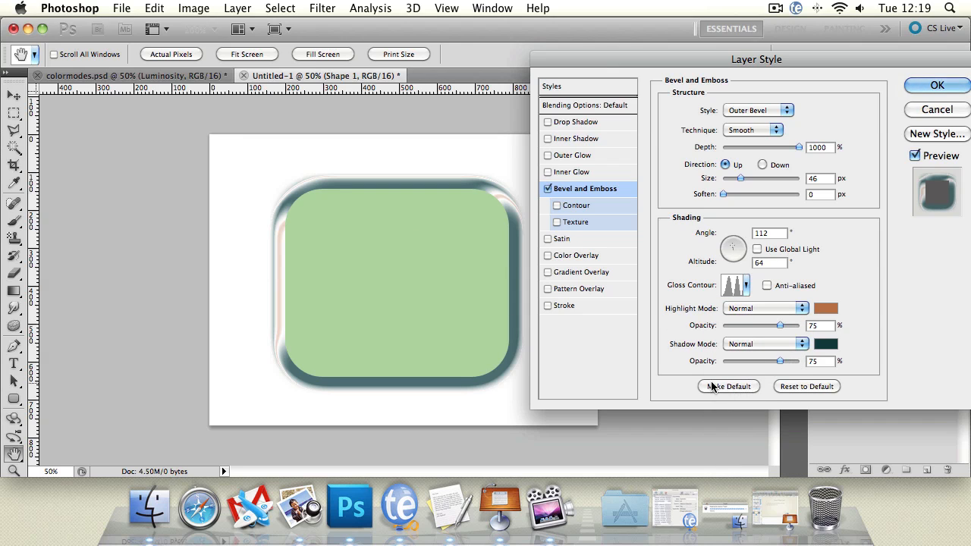
# Try an upward-bowed custom curve for the bevel's Contour, cancel the curve edit, and turn Contour off
pyautogui.moveTo(650, 52); pyautogui.dragTo(561, 44)
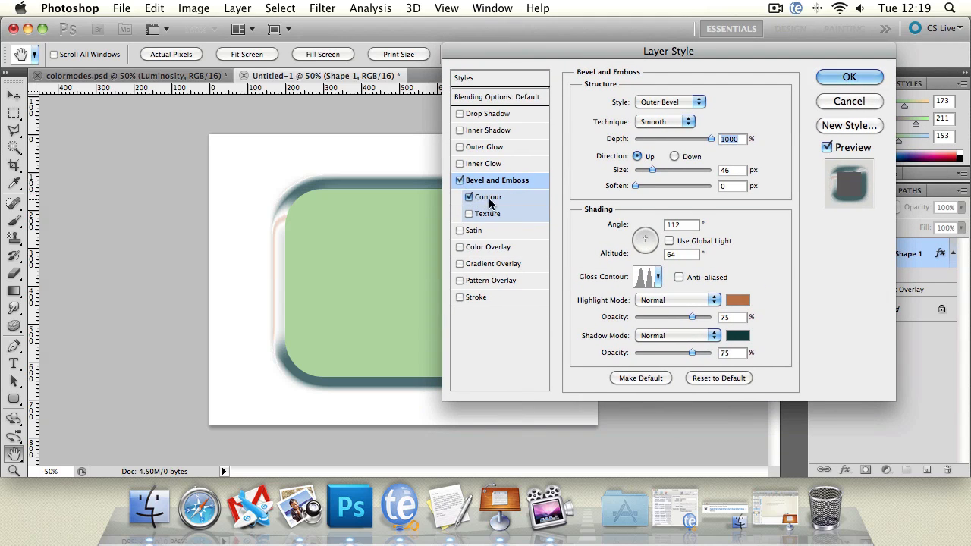
pyautogui.click(489, 199)
pyautogui.click(629, 106)
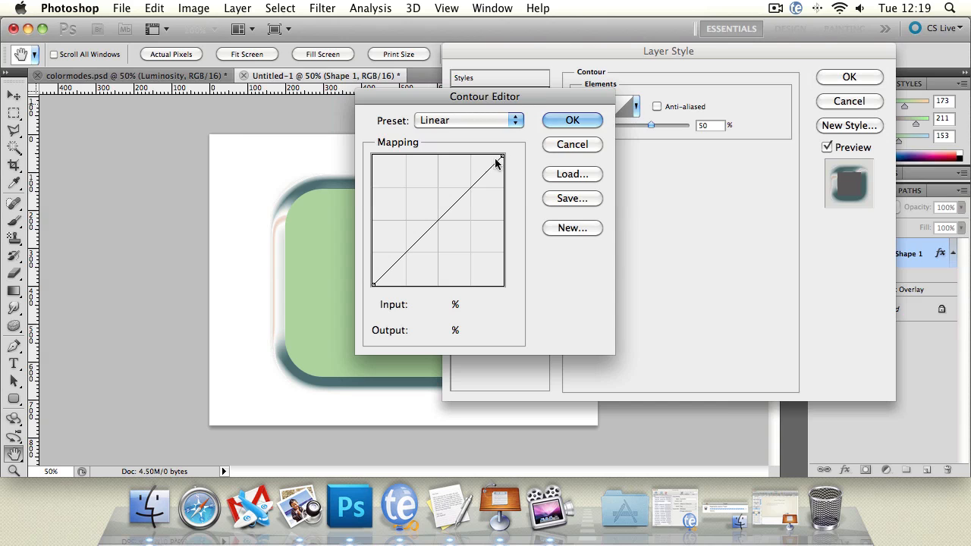
pyautogui.moveTo(495, 164); pyautogui.dragTo(410, 202)
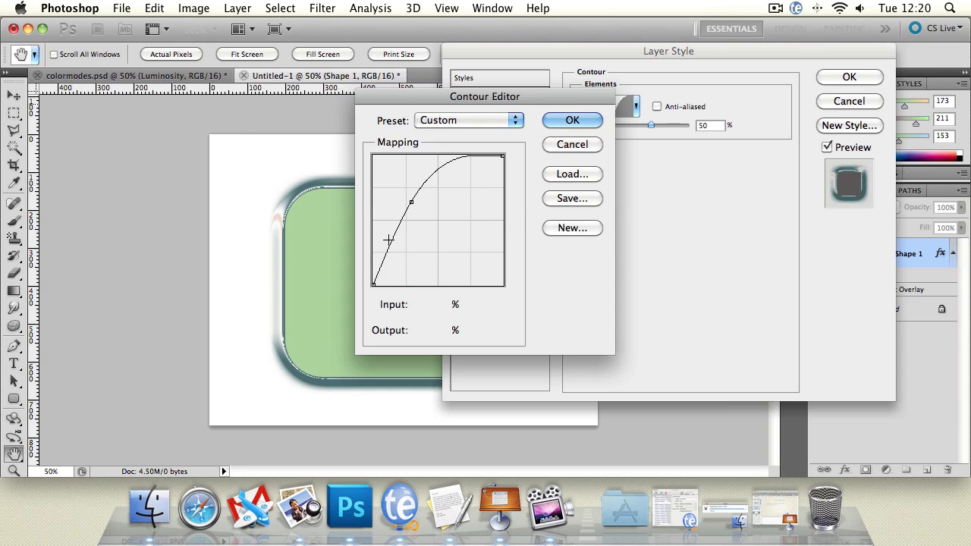
pyautogui.click(569, 144)
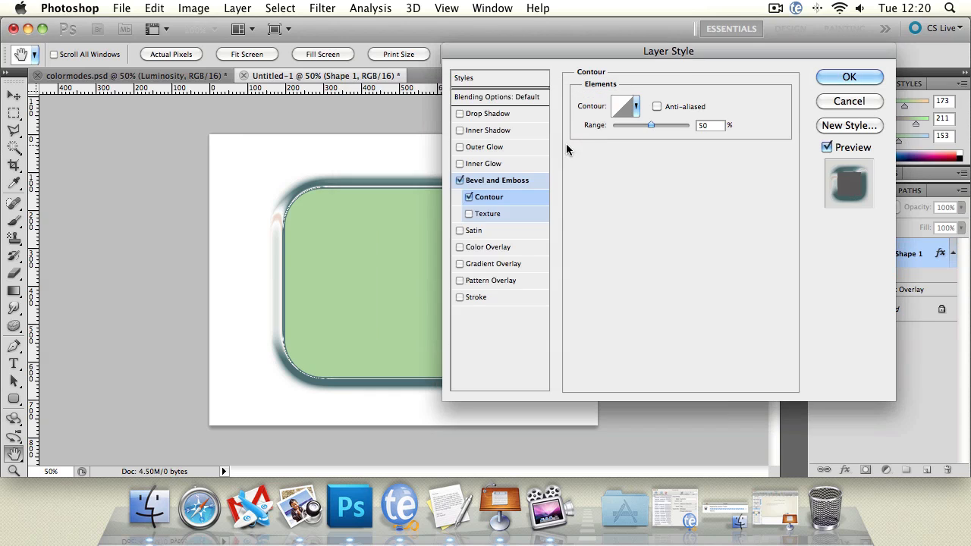
pyautogui.click(469, 197)
# Enable the bevel's Texture with the dark damask pattern at 626% scale and -418% depth
pyautogui.click(469, 214)
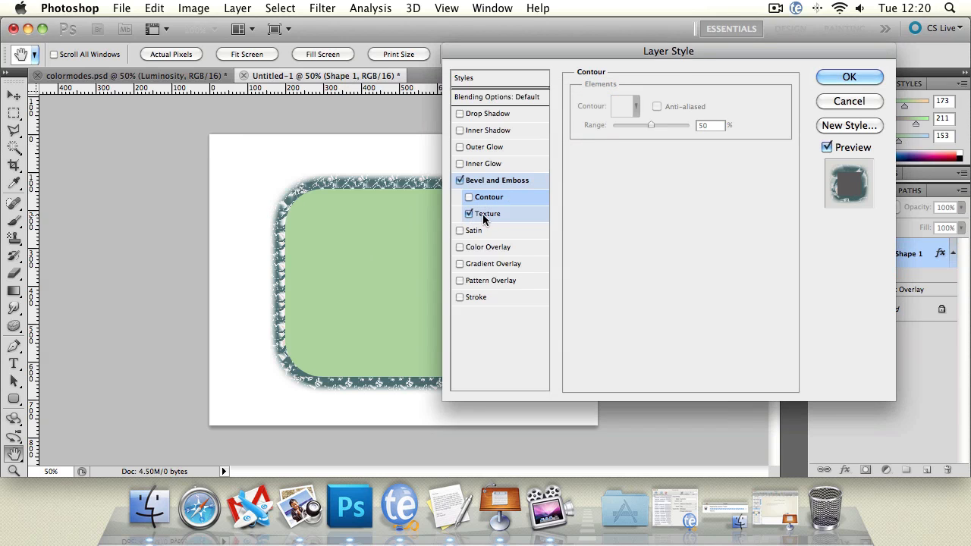
pyautogui.click(489, 215)
pyautogui.click(658, 117)
pyautogui.scroll(-5, 577, 171)
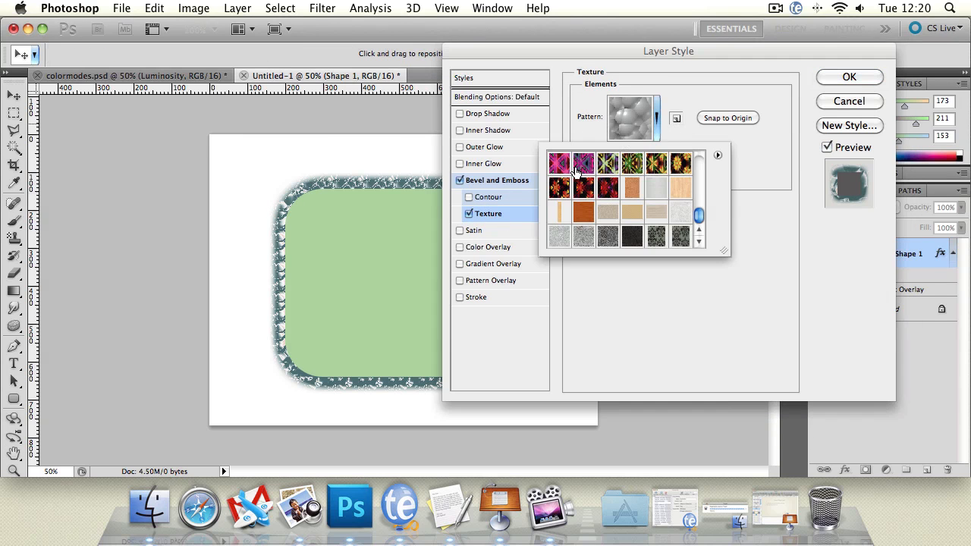
pyautogui.click(681, 238)
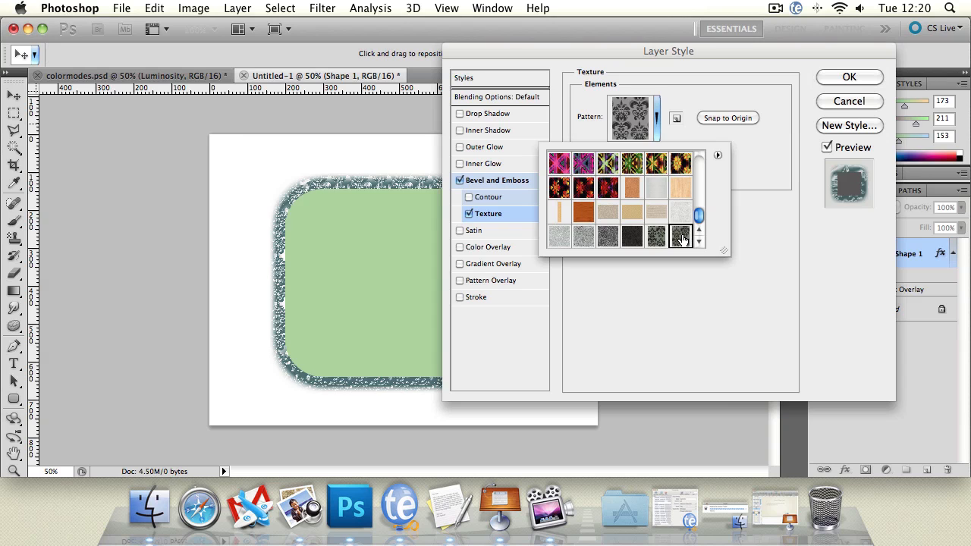
pyautogui.click(733, 243)
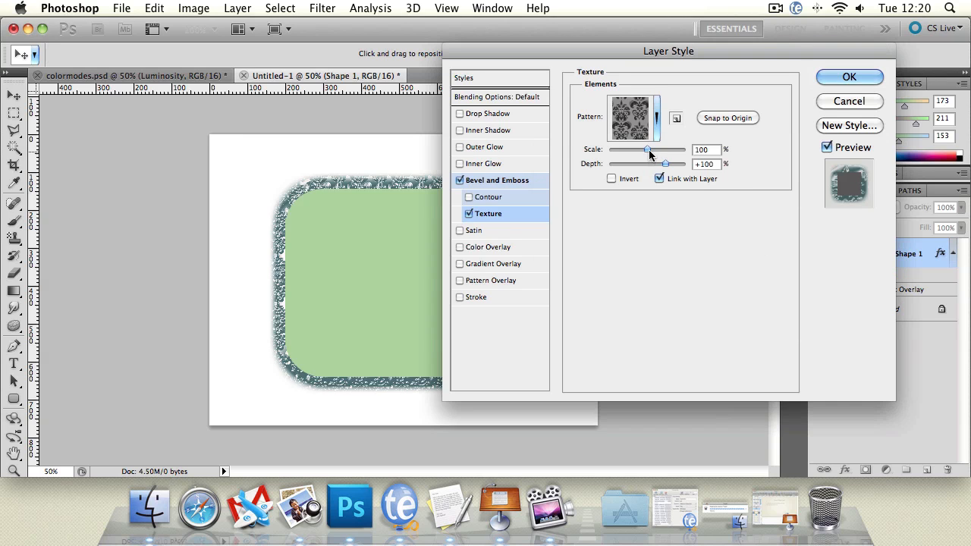
pyautogui.moveTo(646, 148); pyautogui.dragTo(622, 167)
# Turn off Bevel and Emboss with its texture, and enable Satin in Normal mode at 8% opacity and 49 px distance
pyautogui.click(459, 180)
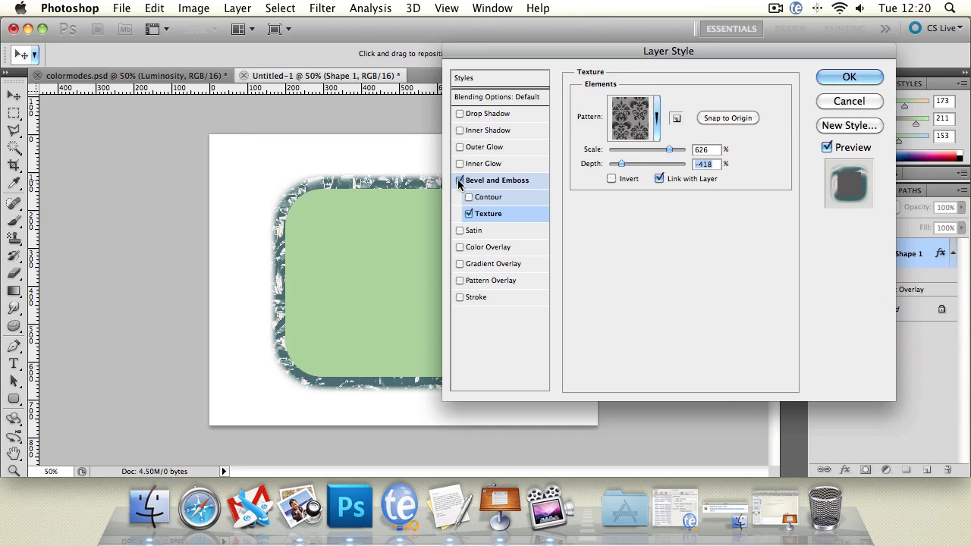
pyautogui.click(469, 214)
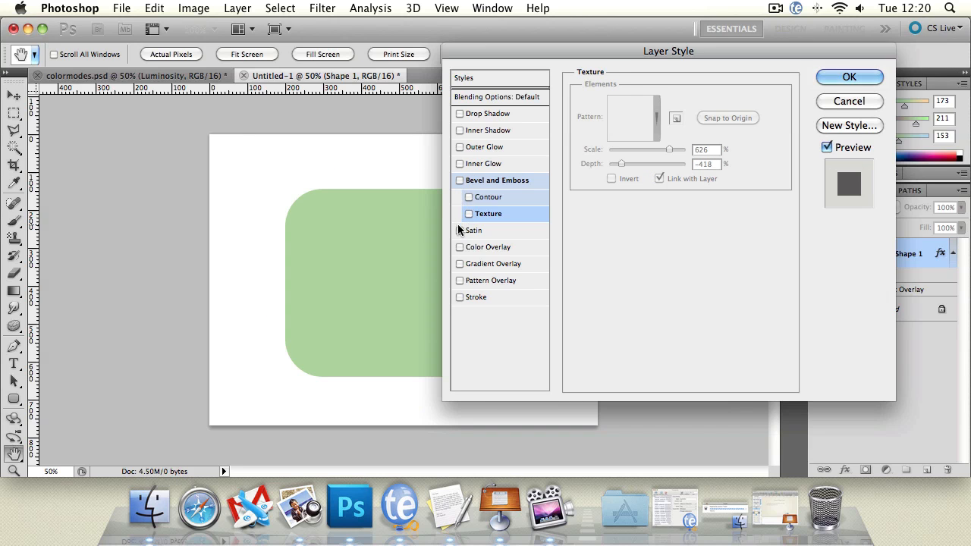
pyautogui.click(474, 230)
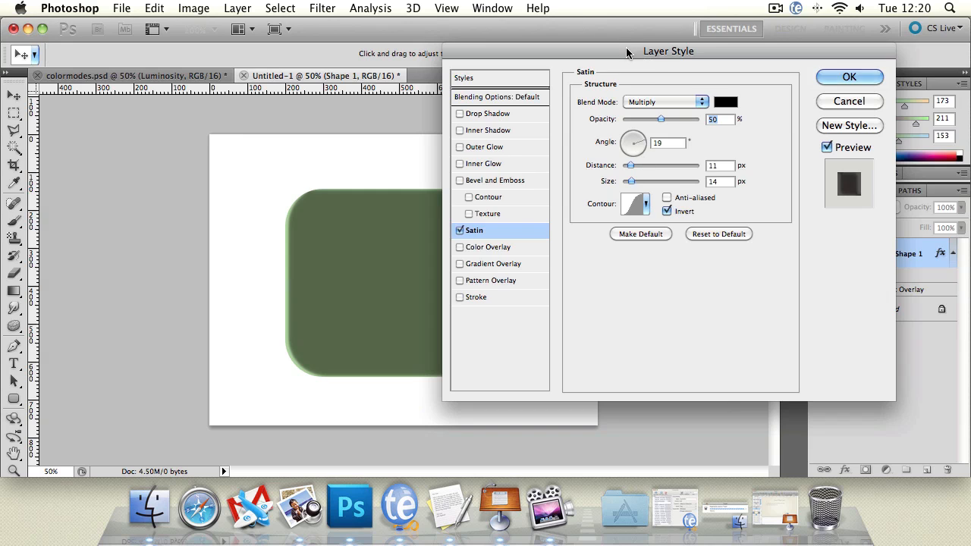
pyautogui.moveTo(627, 50); pyautogui.dragTo(700, 83)
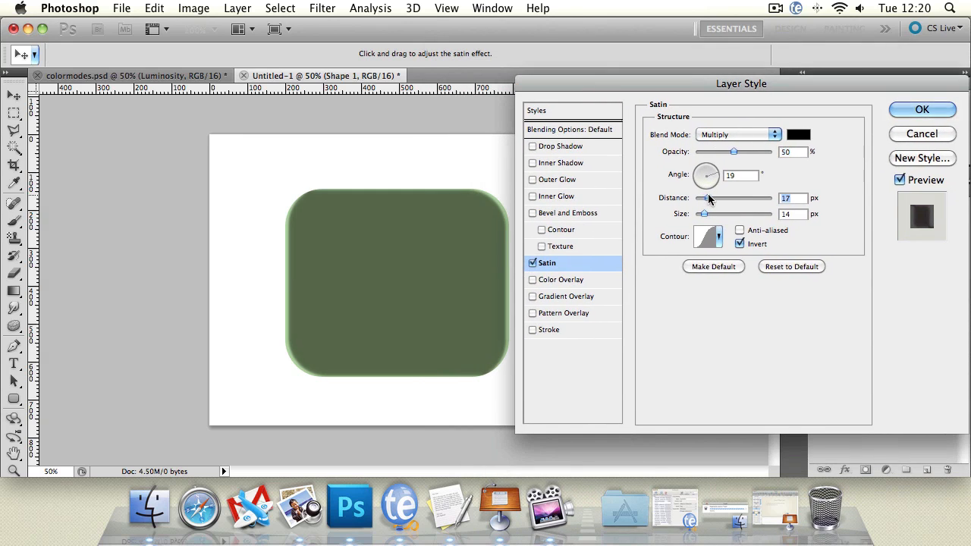
pyautogui.moveTo(704, 198)
pyautogui.mouseDown()
pyautogui.moveTo(749, 200)
pyautogui.moveTo(732, 209)
pyautogui.mouseUp()
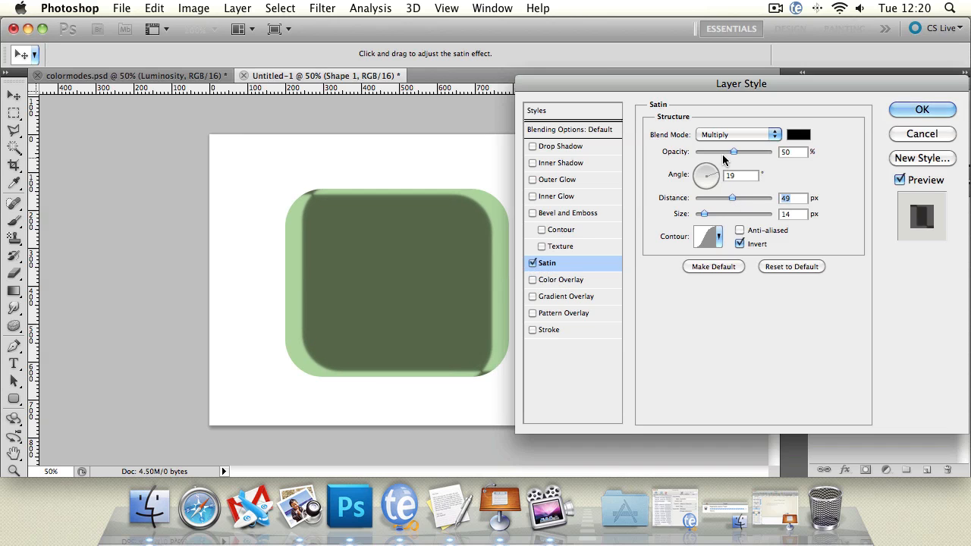
pyautogui.click(730, 134)
pyautogui.click(727, 97)
pyautogui.moveTo(735, 152); pyautogui.dragTo(702, 156)
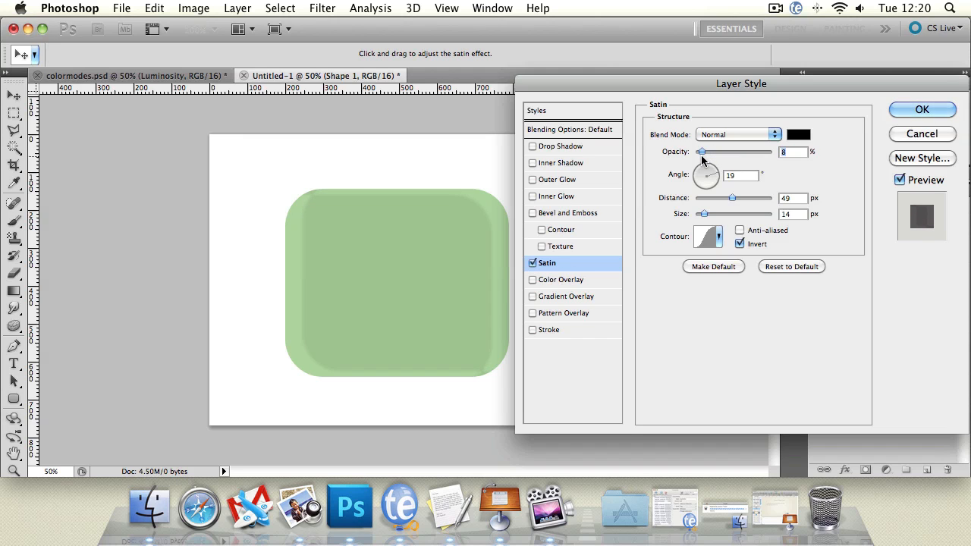
# Turn off Satin and apply a Color Overlay with a bright blue overlay color
pyautogui.click(532, 264)
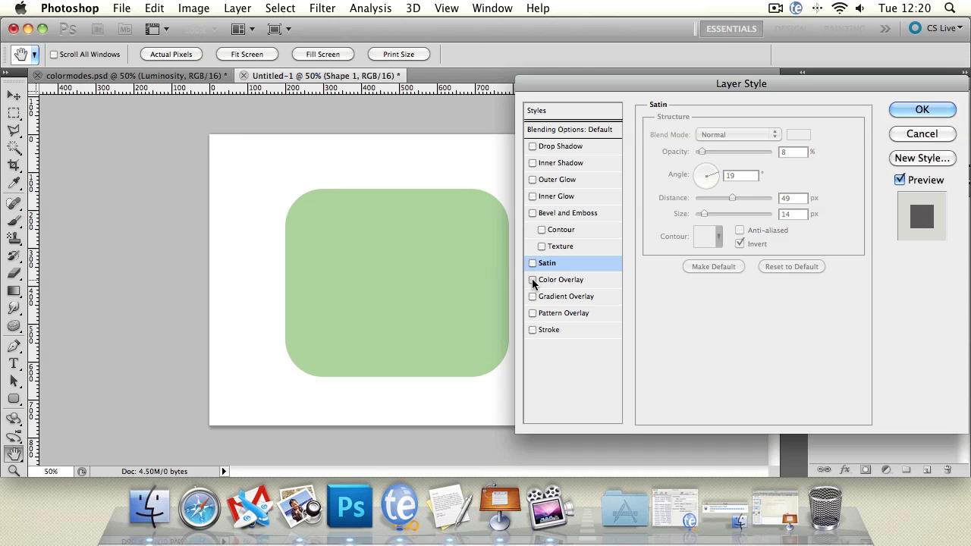
pyautogui.click(532, 280)
pyautogui.click(559, 280)
pyautogui.click(791, 133)
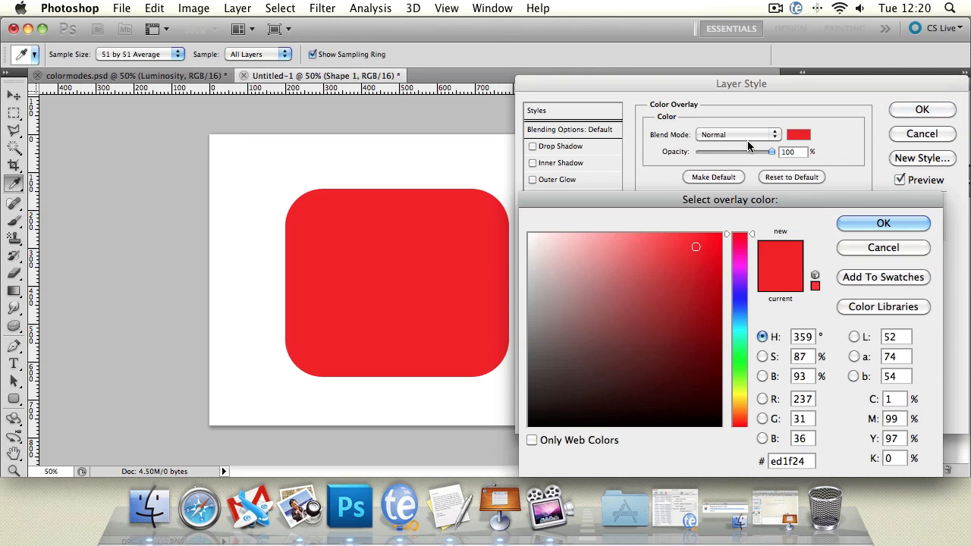
pyautogui.click(740, 312)
pyautogui.click(882, 224)
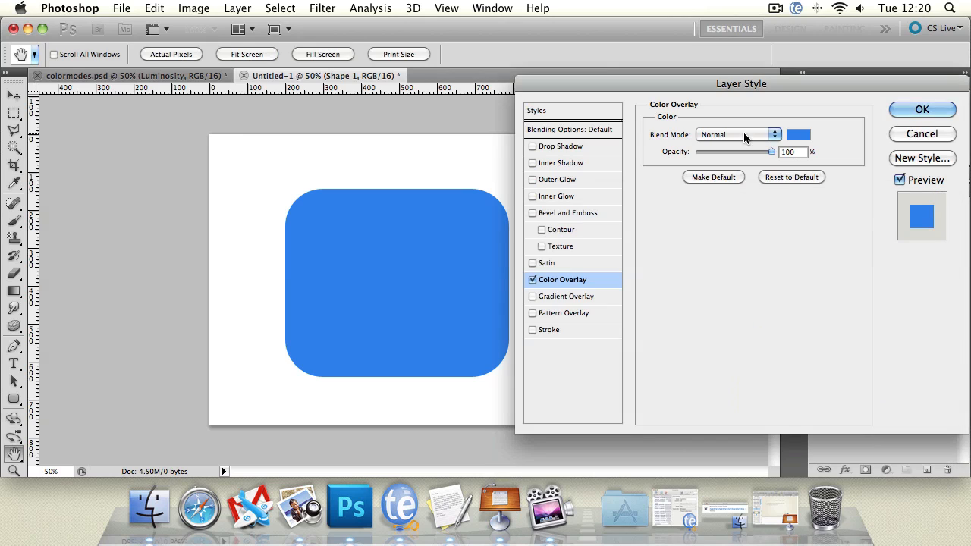
# Browse the Color Overlay's blend modes while keeping Normal, and lower its opacity before returning it to 100%
pyautogui.click(743, 135)
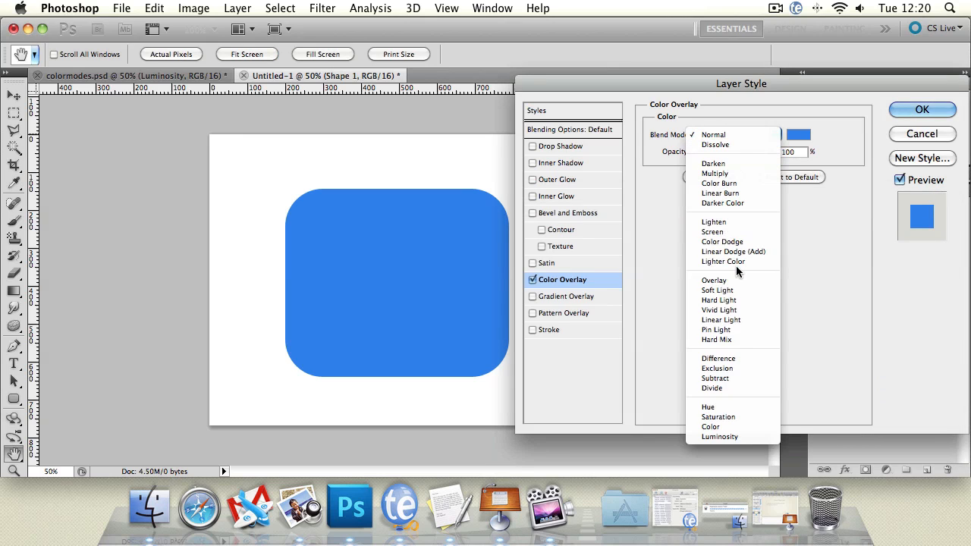
pyautogui.click(827, 297)
pyautogui.moveTo(758, 149); pyautogui.dragTo(773, 180)
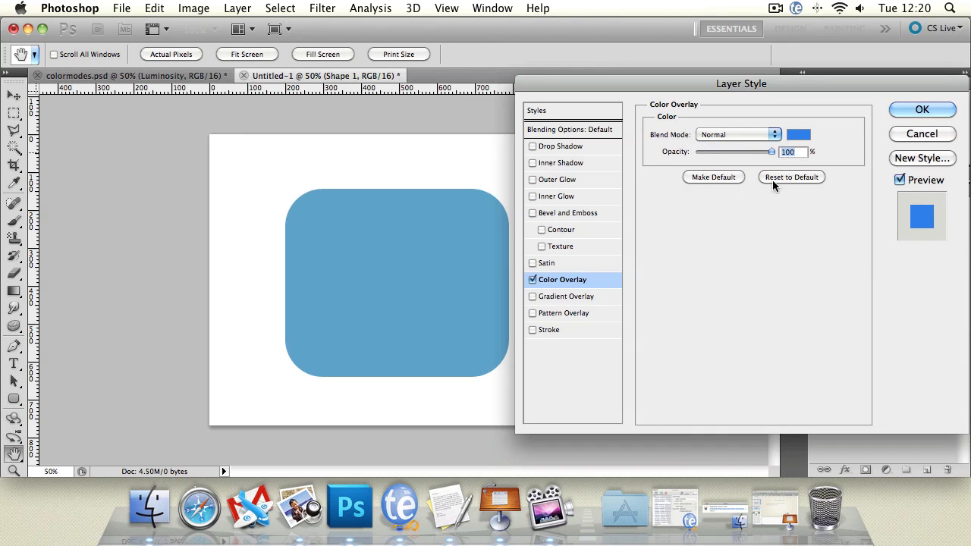
# Replace the Color Overlay with a Gradient Overlay, try the Lighten blend mode, and set the mode to Overlay
pyautogui.click(533, 280)
pyautogui.click(534, 296)
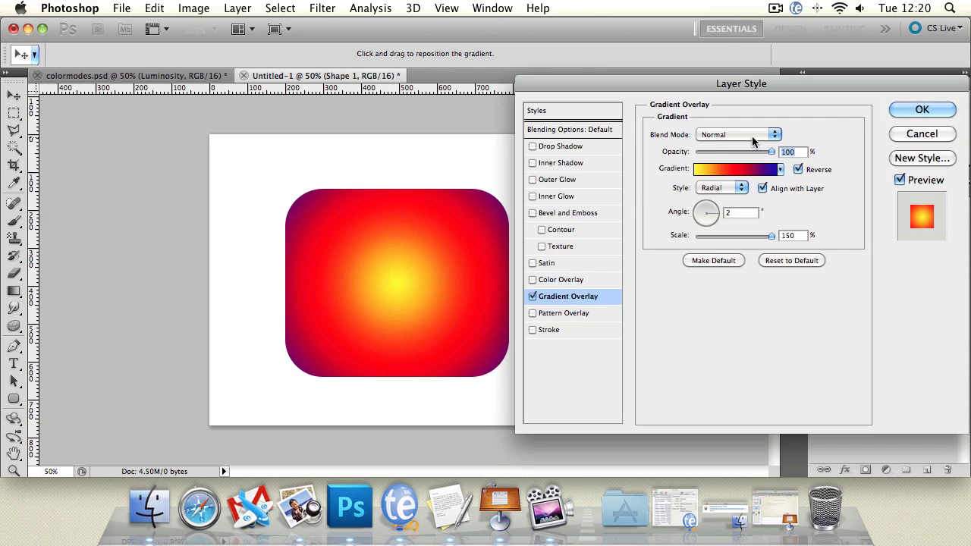
pyautogui.click(755, 137)
pyautogui.click(740, 221)
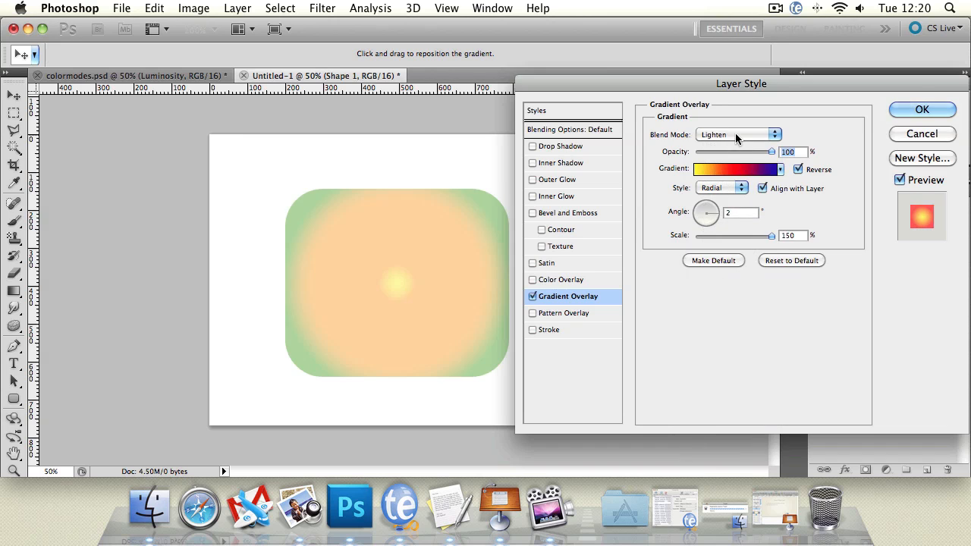
pyautogui.click(738, 137)
pyautogui.click(724, 194)
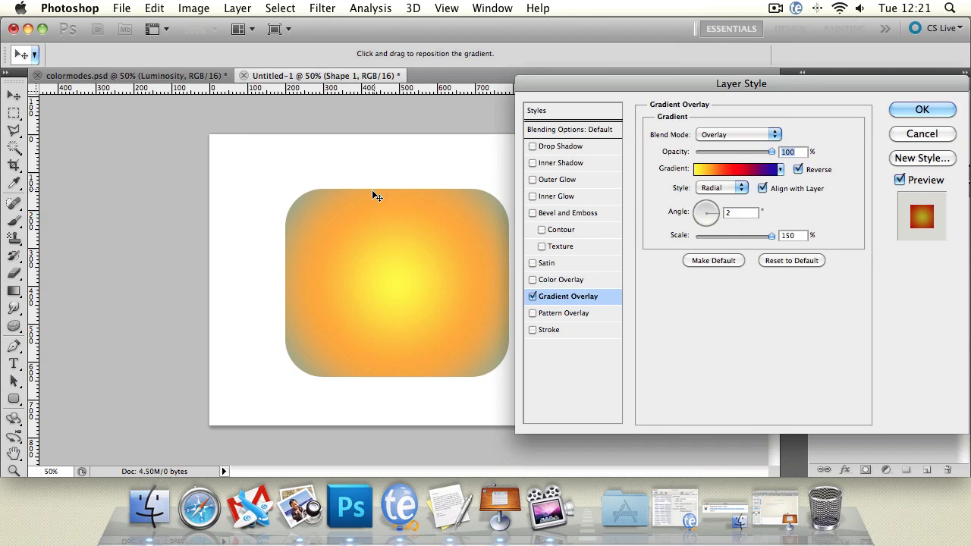
# Browse the gradient presets and their library options, and apply the olive-brown to gold preset to the Gradient Overlay
pyautogui.click(779, 169)
pyautogui.moveTo(805, 213); pyautogui.dragTo(805, 245)
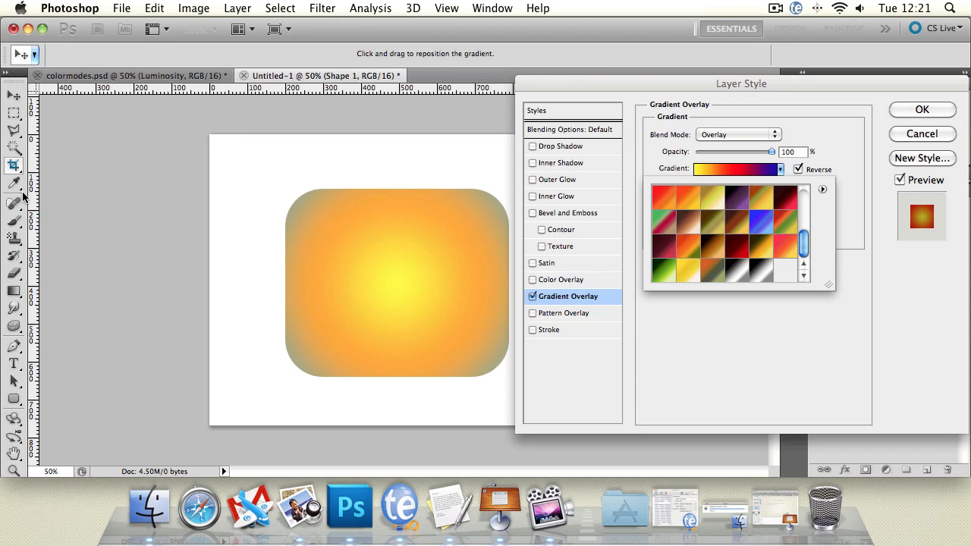
pyautogui.click(823, 189)
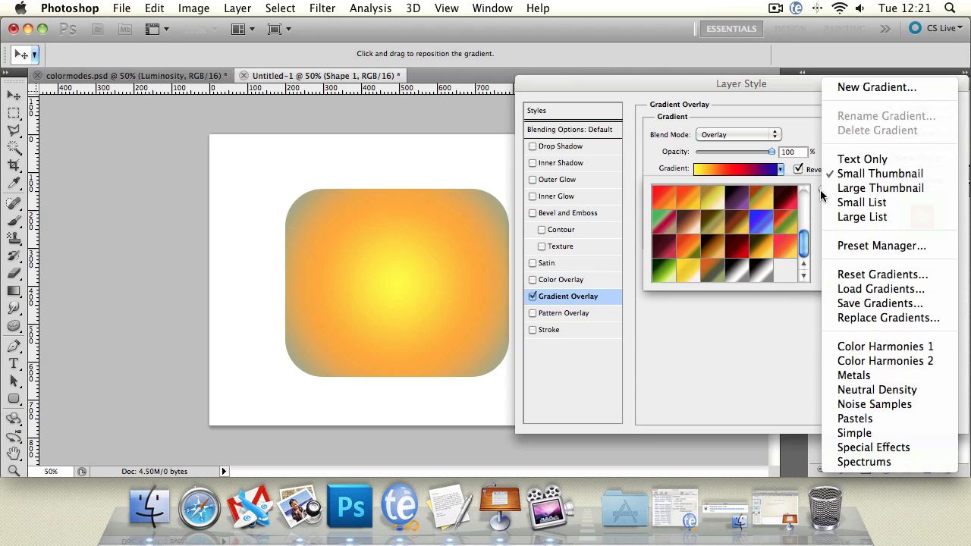
pyautogui.click(698, 220)
pyautogui.click(622, 224)
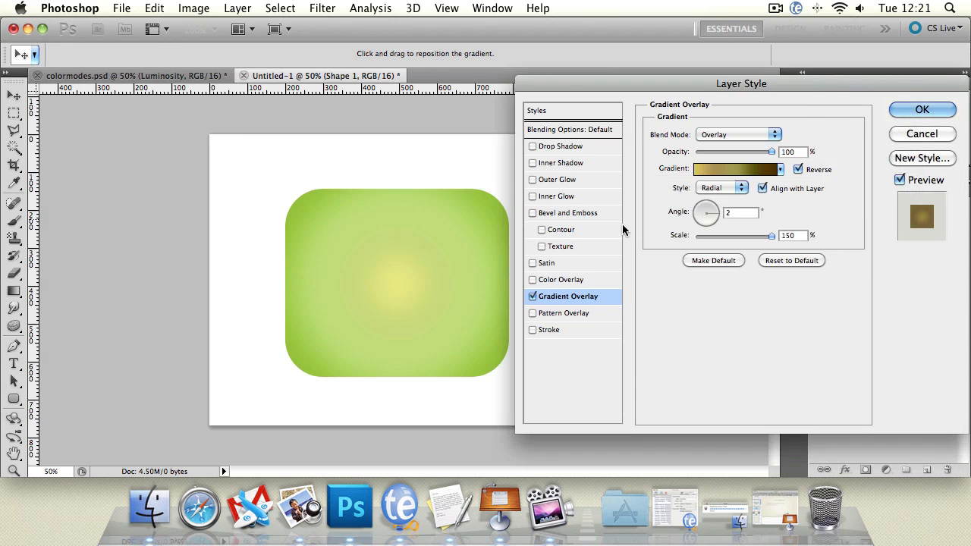
# Try repositioning the gradient's three inner color stops, including moves to 55% and 72%, and cancel the gradient edit
pyautogui.click(740, 170)
pyautogui.click(483, 303)
pyautogui.moveTo(485, 304); pyautogui.dragTo(502, 304)
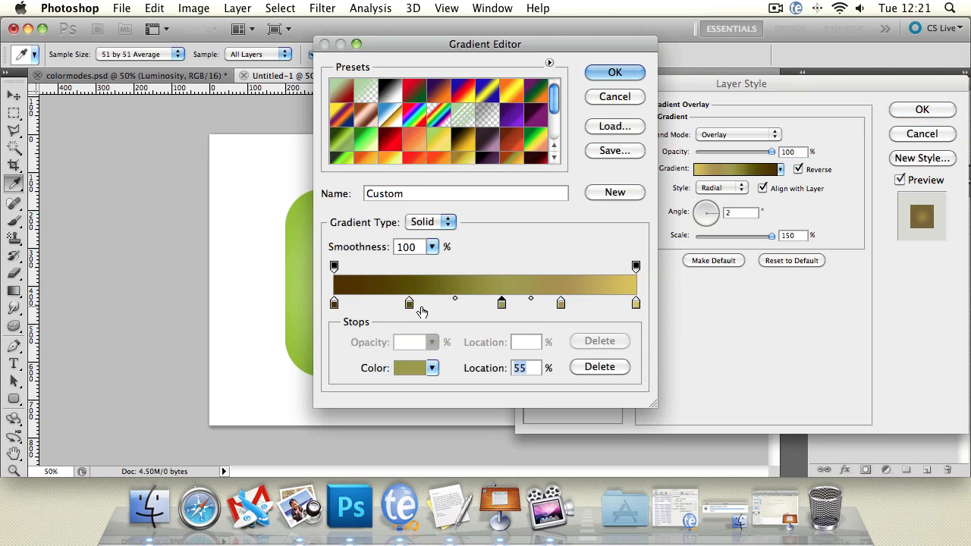
pyautogui.click(409, 304)
pyautogui.moveTo(409, 304); pyautogui.dragTo(422, 303)
pyautogui.click(561, 303)
pyautogui.moveTo(561, 304); pyautogui.dragTo(553, 303)
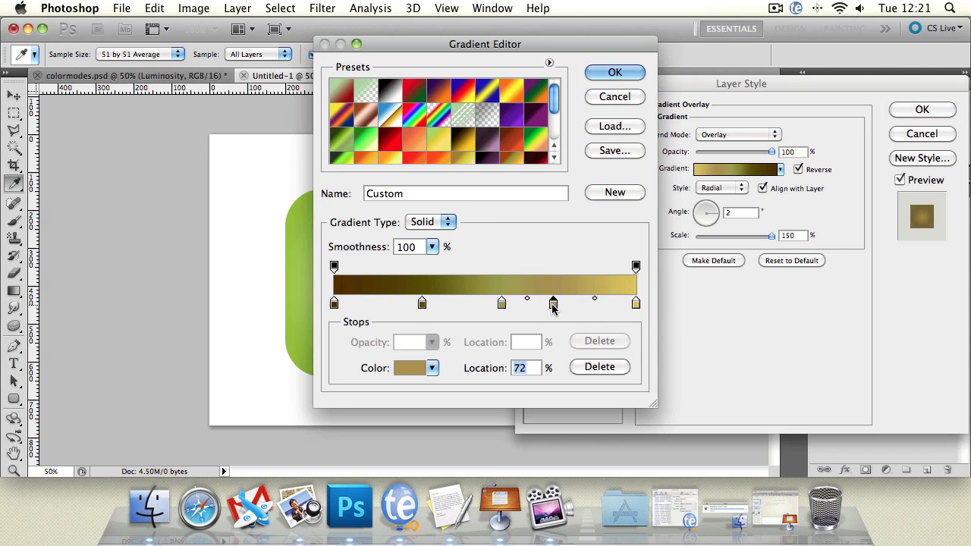
pyautogui.click(616, 99)
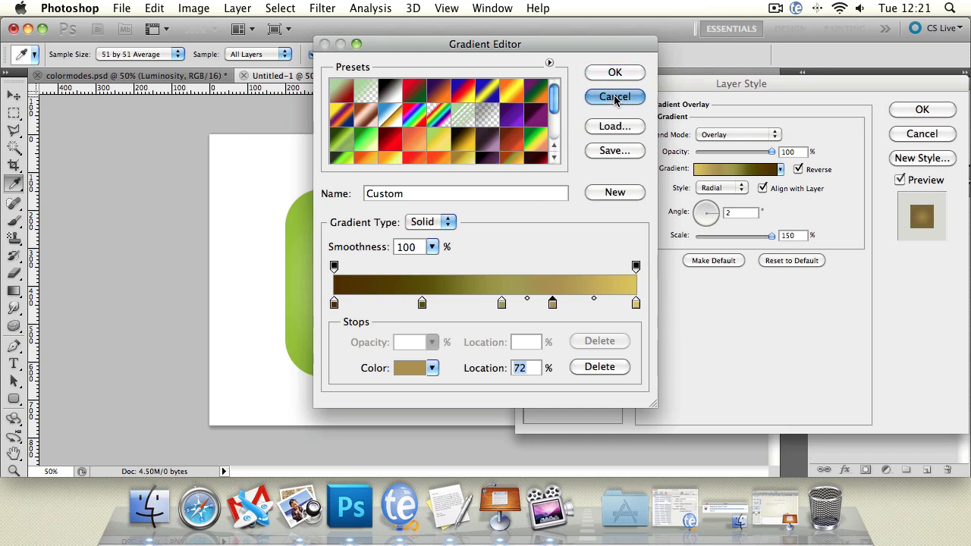
# Replace the Gradient Overlay with a Pattern Overlay using the dark green damask pattern at 47% scale
pyautogui.click(533, 297)
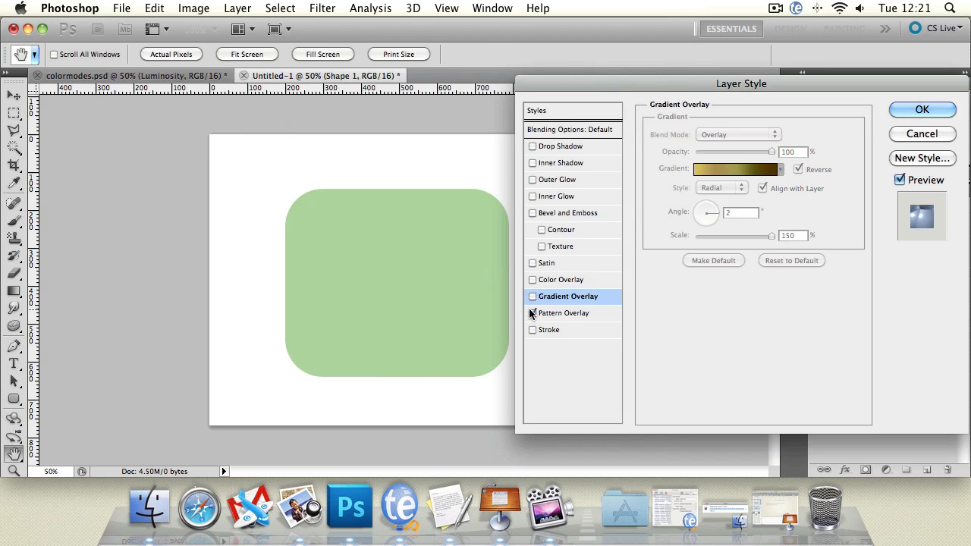
pyautogui.click(533, 314)
pyautogui.click(566, 314)
pyautogui.click(744, 186)
pyautogui.scroll(-3, 788, 267)
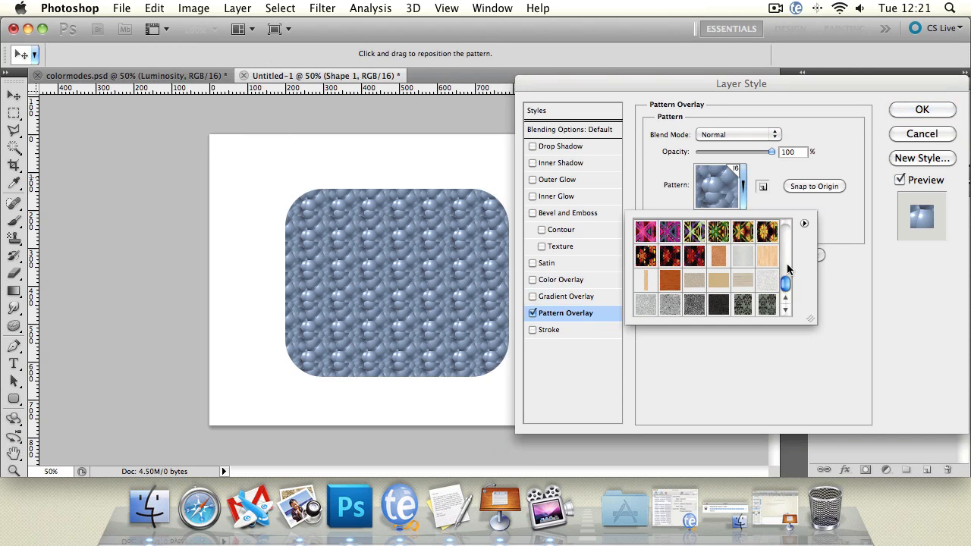
pyautogui.click(767, 304)
pyautogui.click(894, 343)
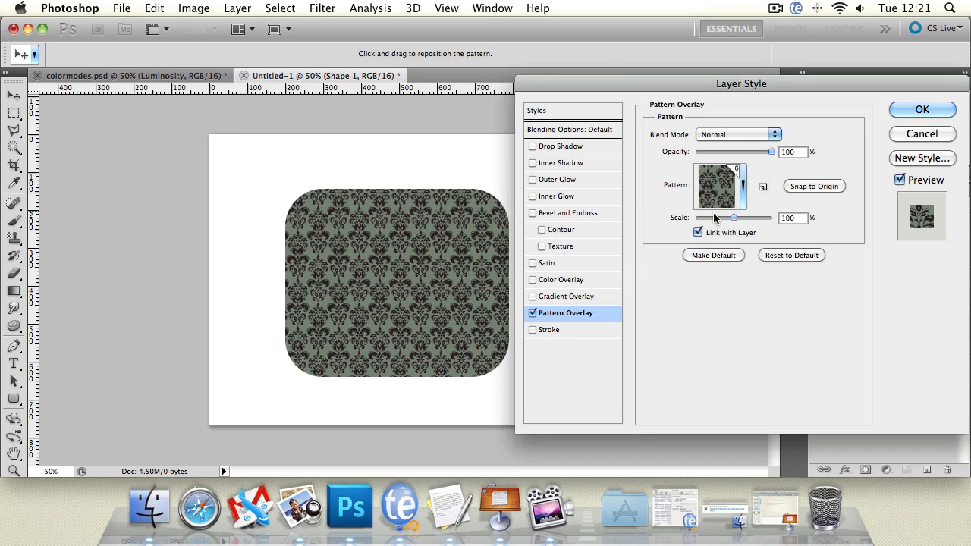
pyautogui.moveTo(735, 218); pyautogui.dragTo(713, 223)
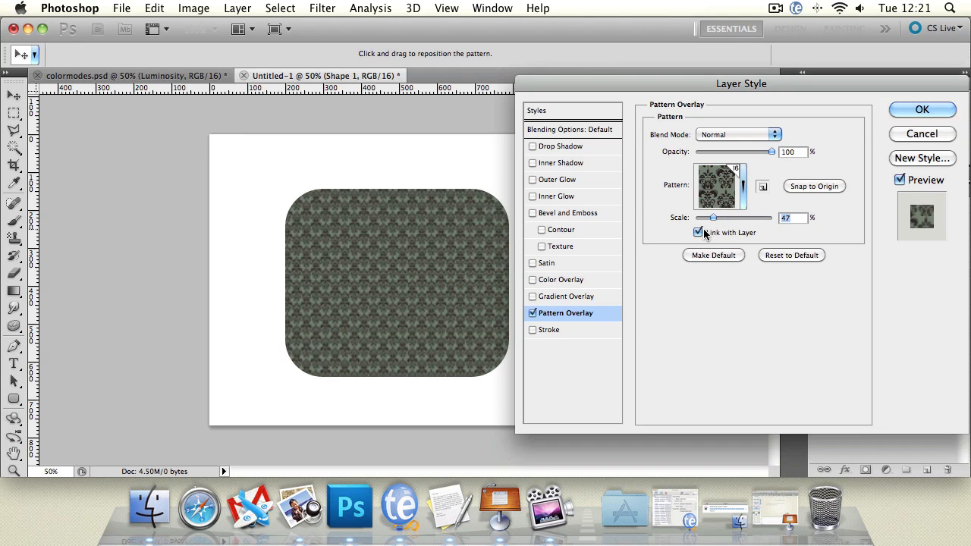
# Toggle the pattern's link with the layer off and back on, and snap the pattern to the origin
pyautogui.click(699, 233)
pyautogui.click(699, 233)
pyautogui.click(822, 187)
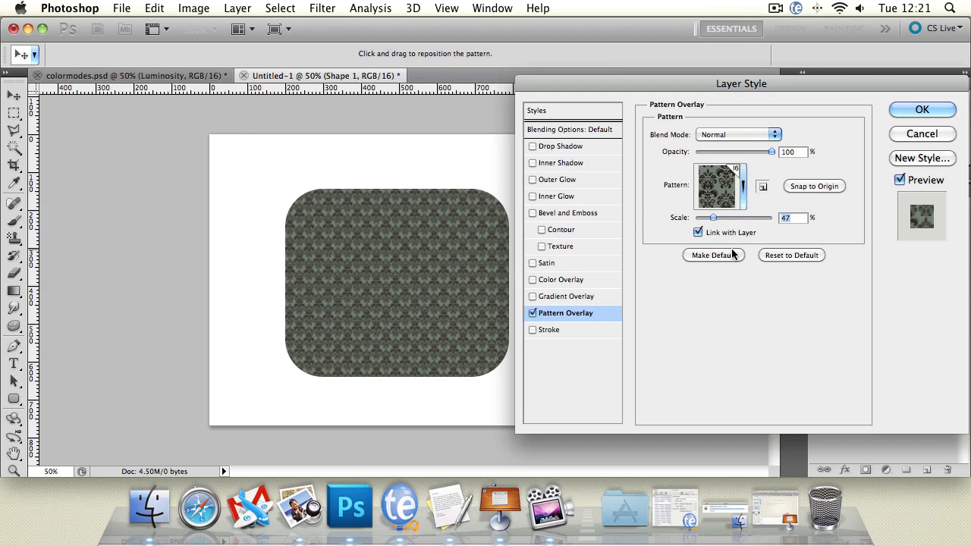
# Replace the Pattern Overlay with a 27 px Stroke, try the Inside position, and set the position back to Outside
pyautogui.click(532, 313)
pyautogui.click(549, 330)
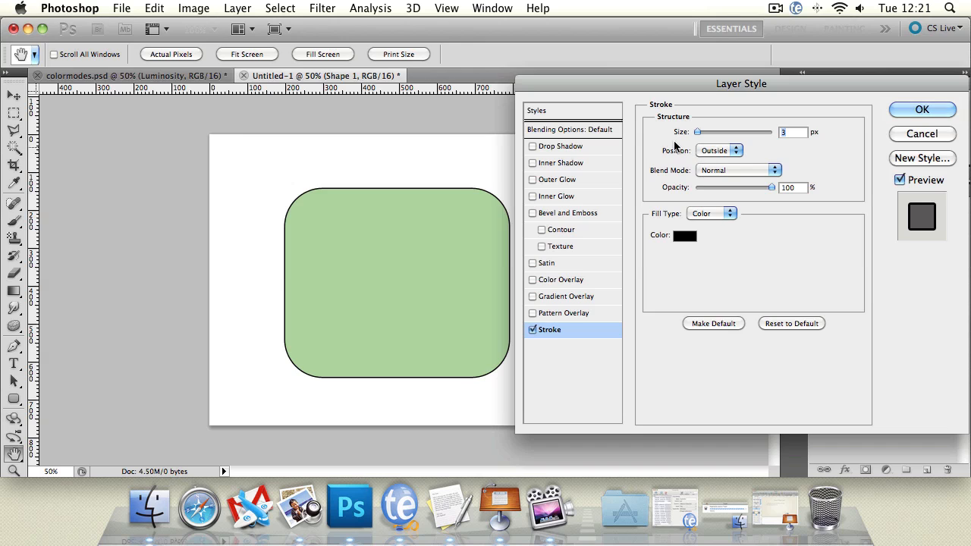
pyautogui.moveTo(695, 132); pyautogui.dragTo(708, 134)
pyautogui.click(715, 151)
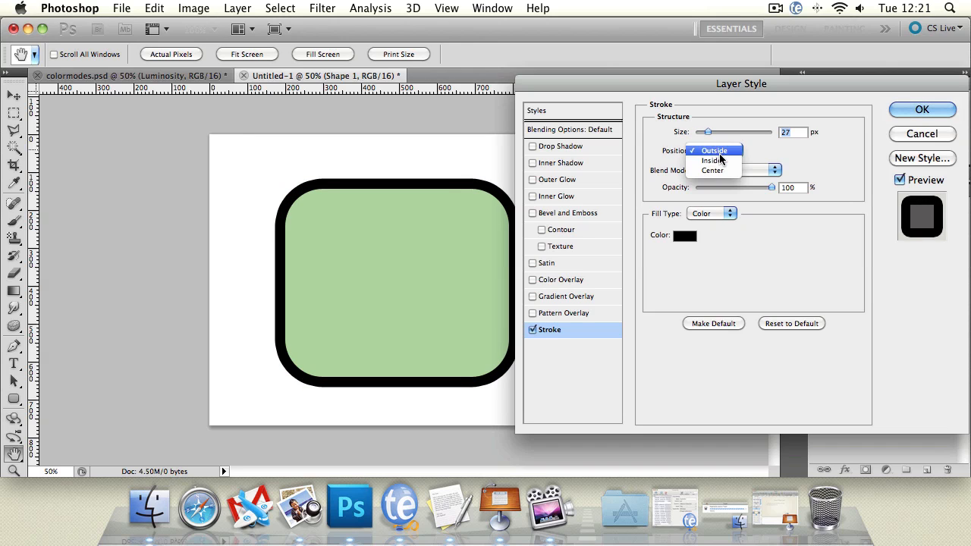
pyautogui.click(724, 162)
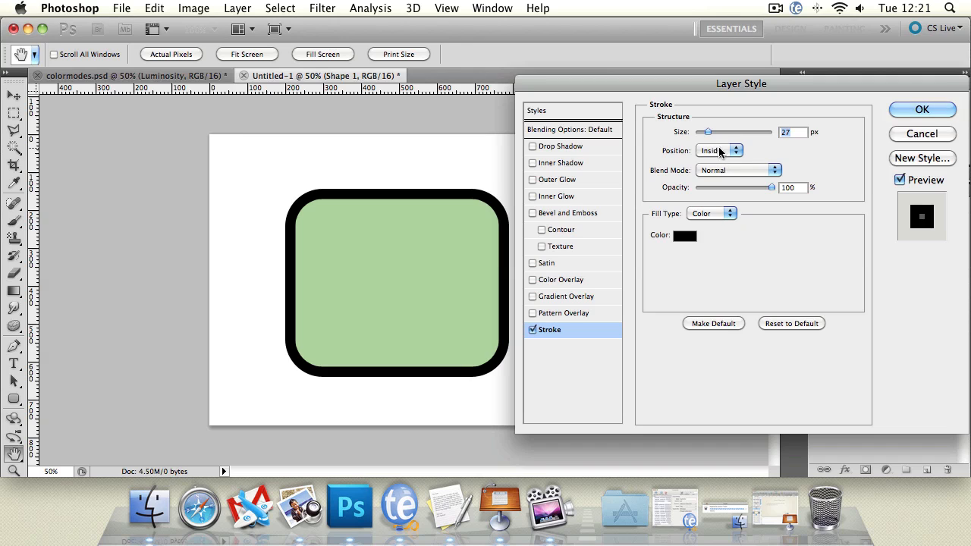
pyautogui.click(719, 151)
pyautogui.click(717, 141)
# Change the stroke's fill type to Gradient and apply the blue-violet to light blue preset
pyautogui.click(730, 214)
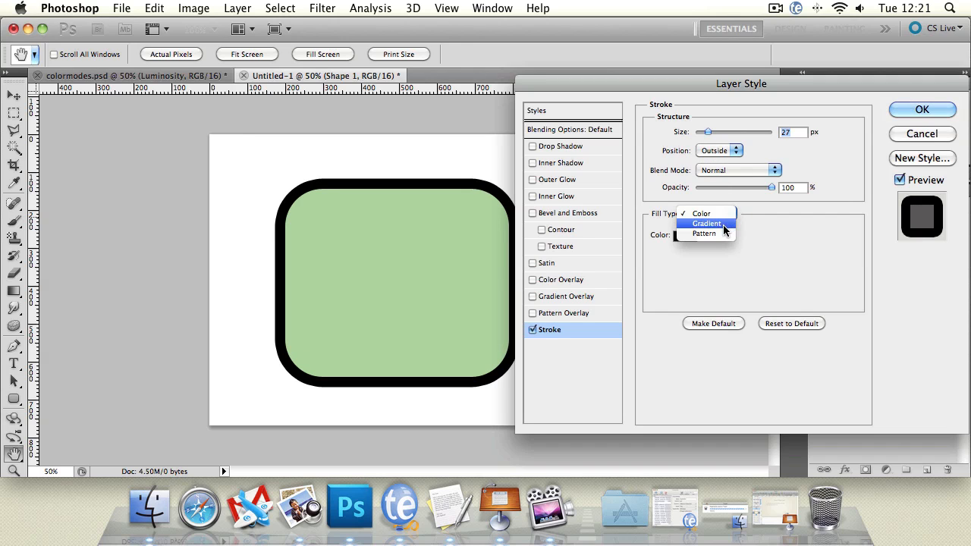
pyautogui.click(725, 224)
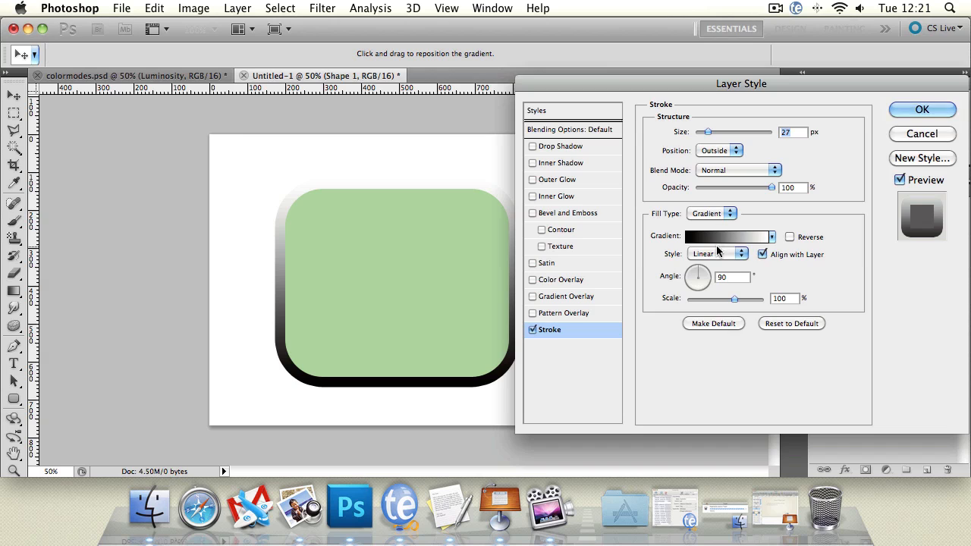
pyautogui.click(770, 238)
pyautogui.click(751, 293)
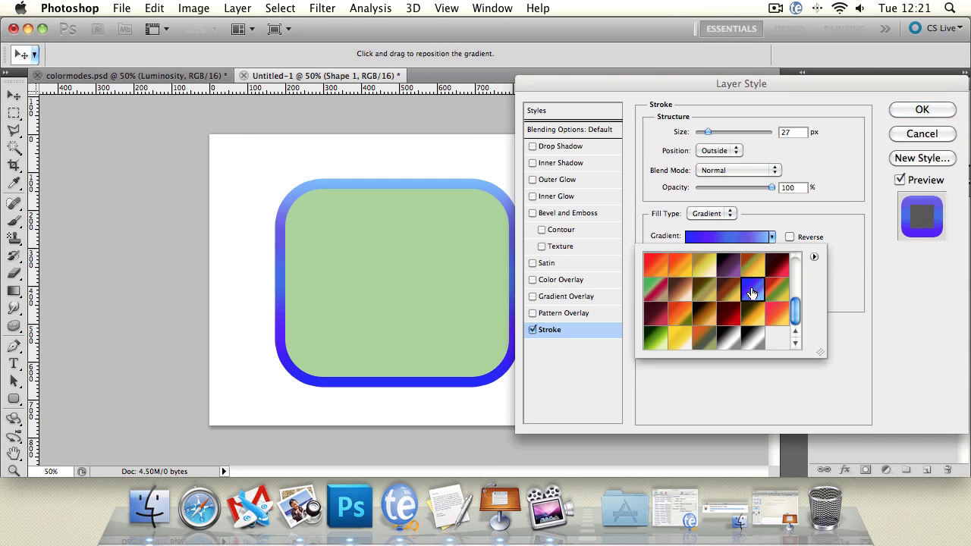
pyautogui.click(868, 260)
# Try the Reflected style on the stroke gradient with a 9° angle and 50% scale, and cancel the layer style changes
pyautogui.click(721, 256)
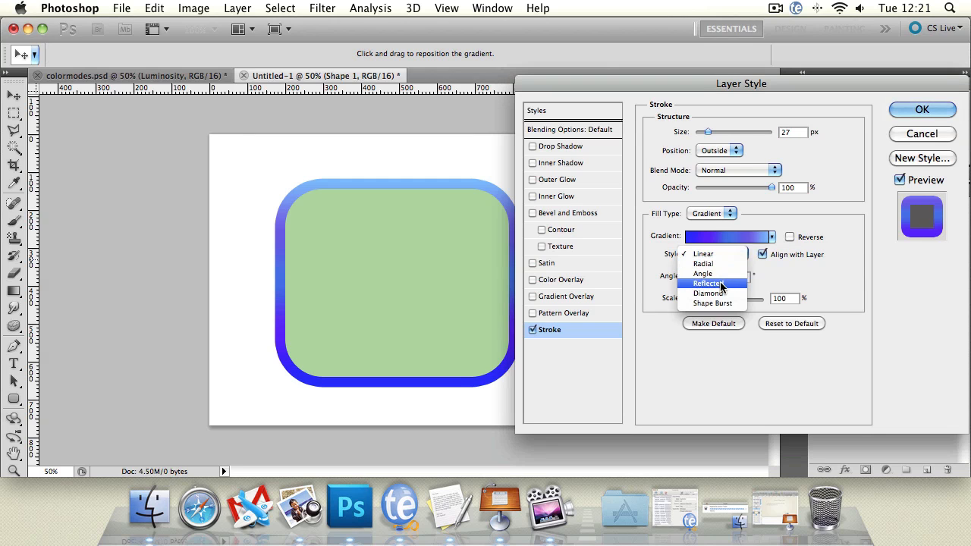
pyautogui.click(721, 282)
pyautogui.click(704, 281)
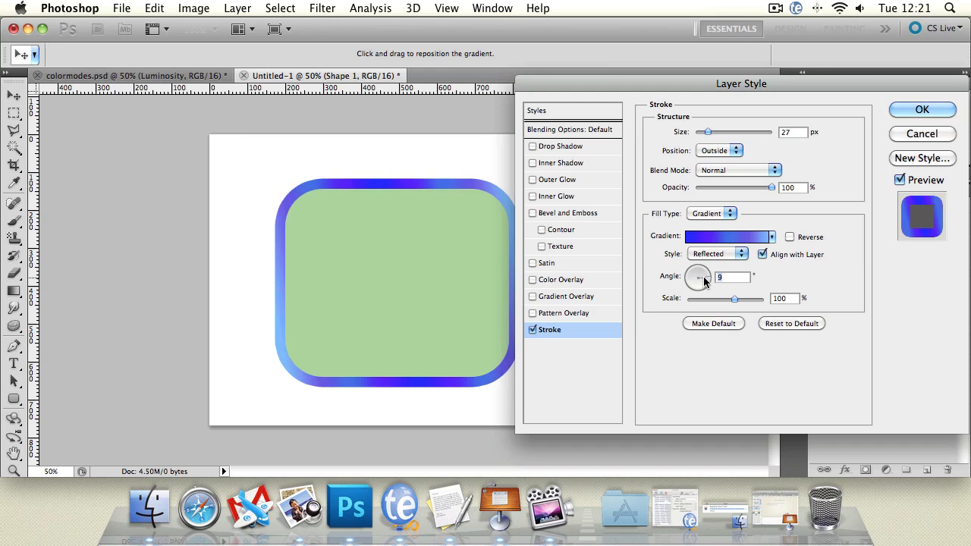
pyautogui.moveTo(728, 302); pyautogui.dragTo(707, 304)
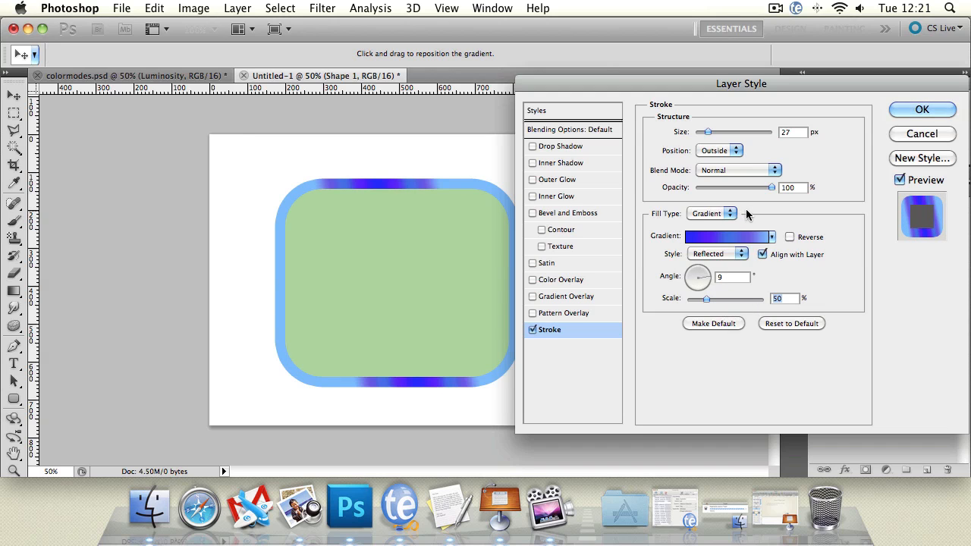
pyautogui.click(921, 134)
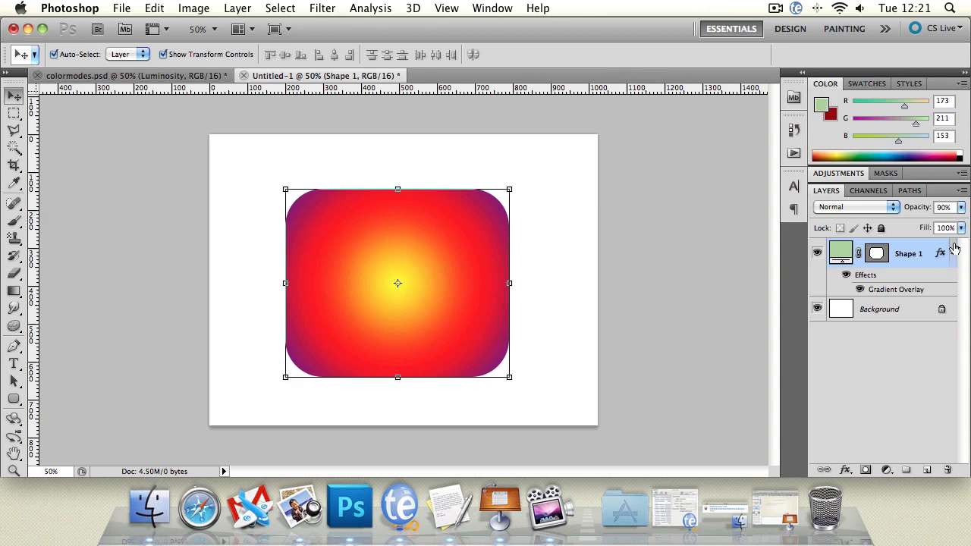
# Set the Shape 1 layer's fill to 0% and try a 16 px outside Stroke in place of its Gradient Overlay, switching it off again
pyautogui.moveTo(964, 230); pyautogui.dragTo(873, 250)
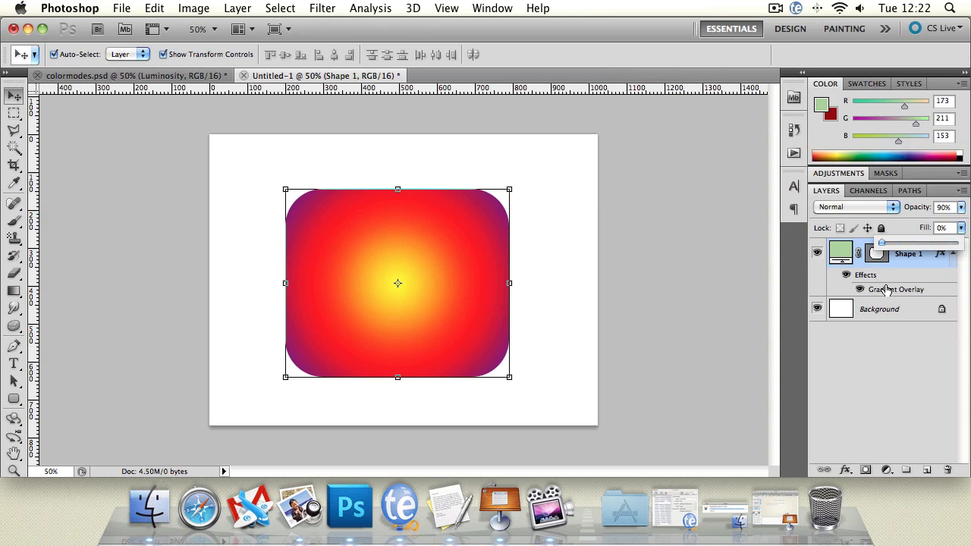
pyautogui.doubleClick(886, 290)
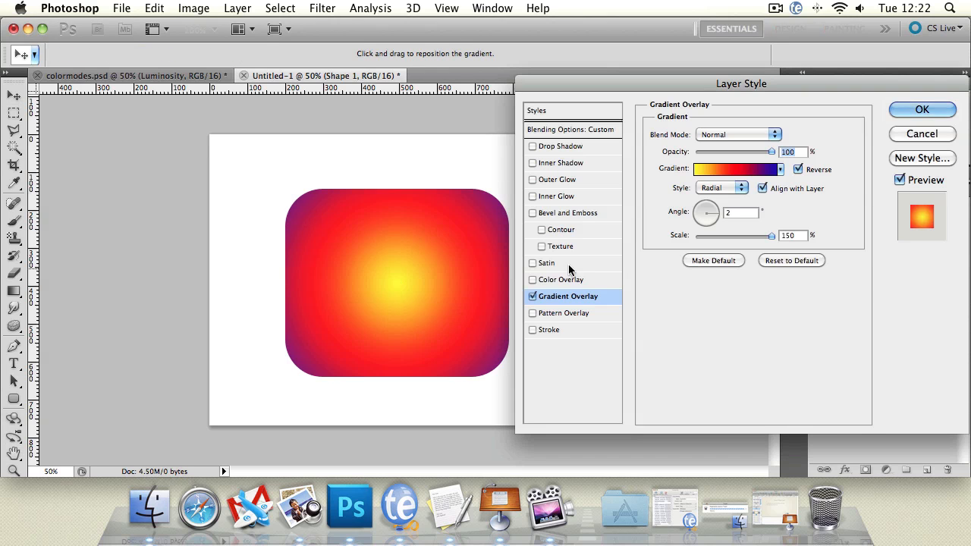
pyautogui.click(533, 297)
pyautogui.click(534, 330)
pyautogui.click(547, 329)
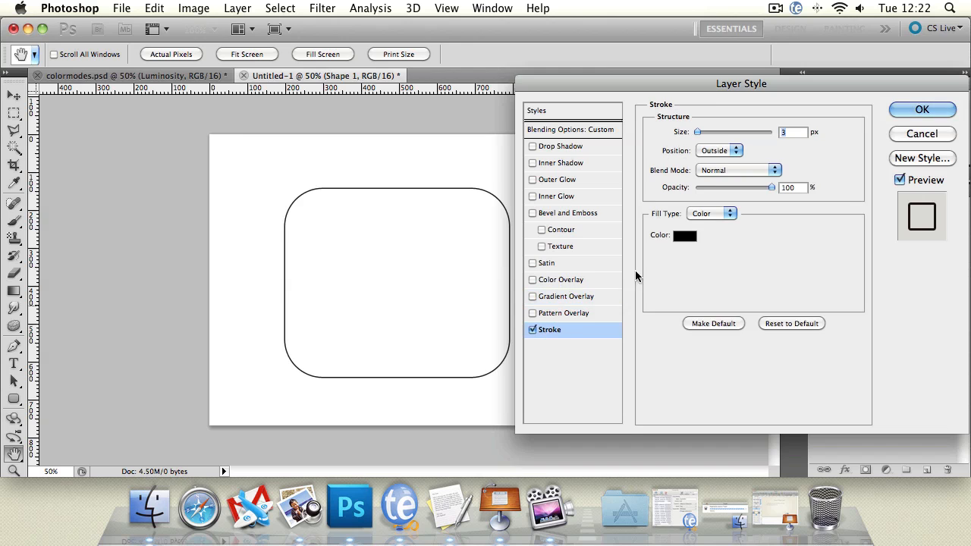
pyautogui.moveTo(698, 132)
pyautogui.mouseDown()
pyautogui.moveTo(708, 134)
pyautogui.moveTo(693, 153)
pyautogui.mouseUp()
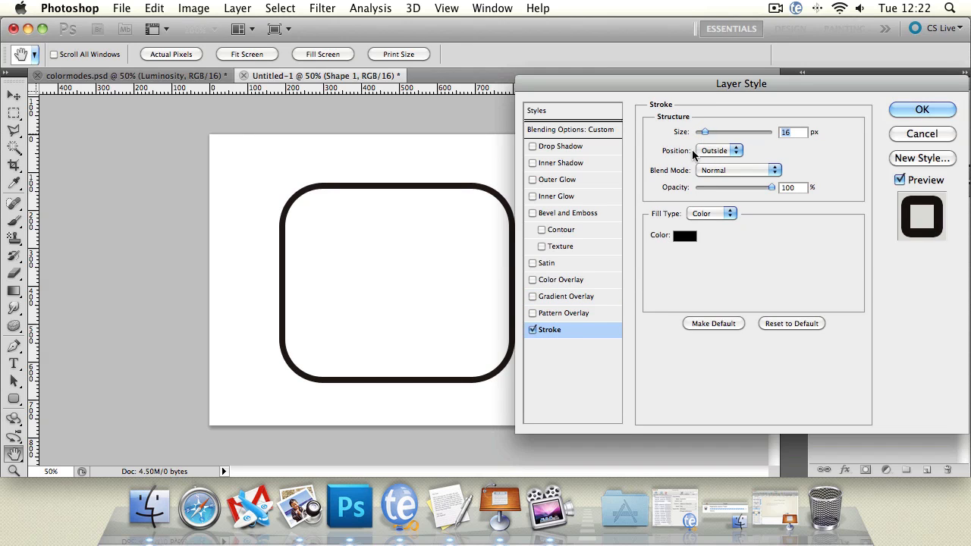
pyautogui.click(533, 331)
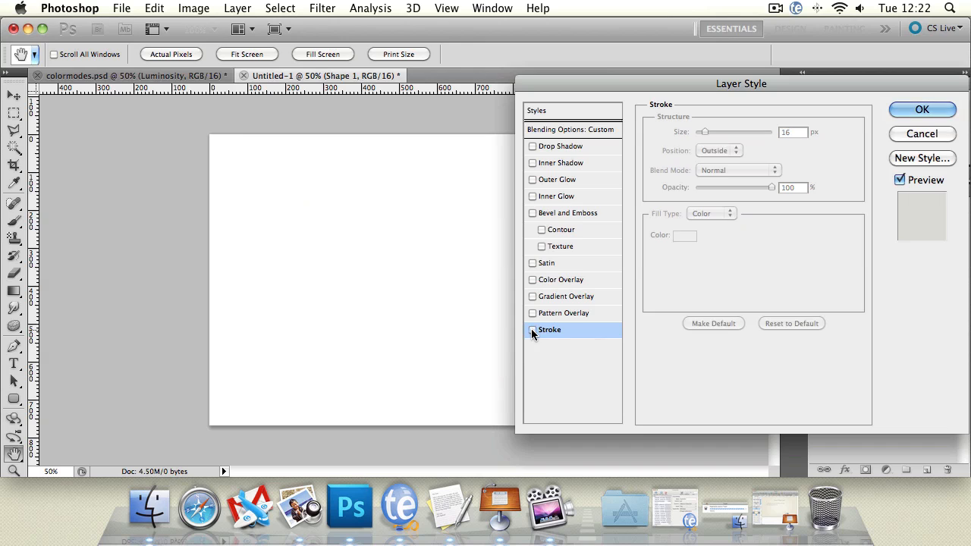
# Enable all ten main effects from Drop Shadow through Stroke, leaving Contour and Texture off, and apply the layer style
pyautogui.click(533, 146)
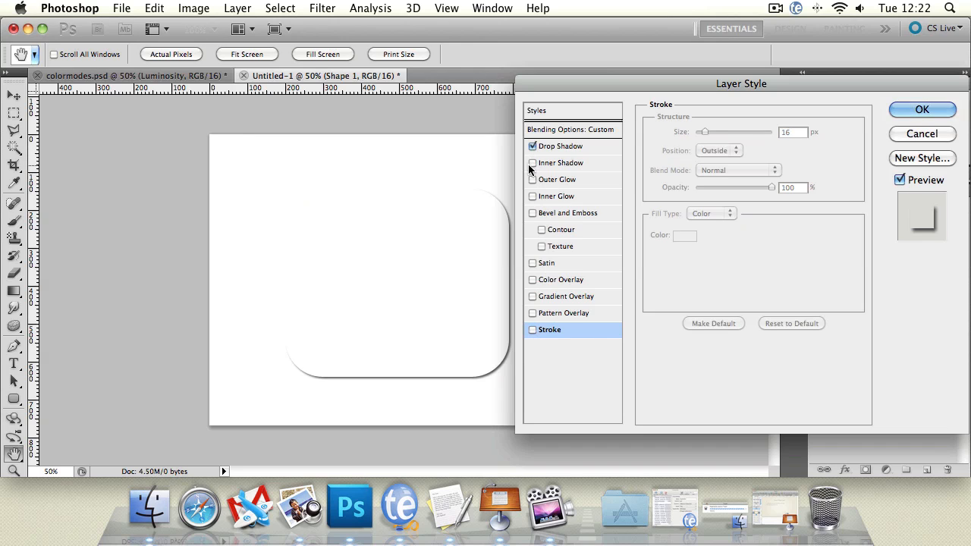
pyautogui.click(532, 162)
pyautogui.click(533, 196)
pyautogui.click(532, 263)
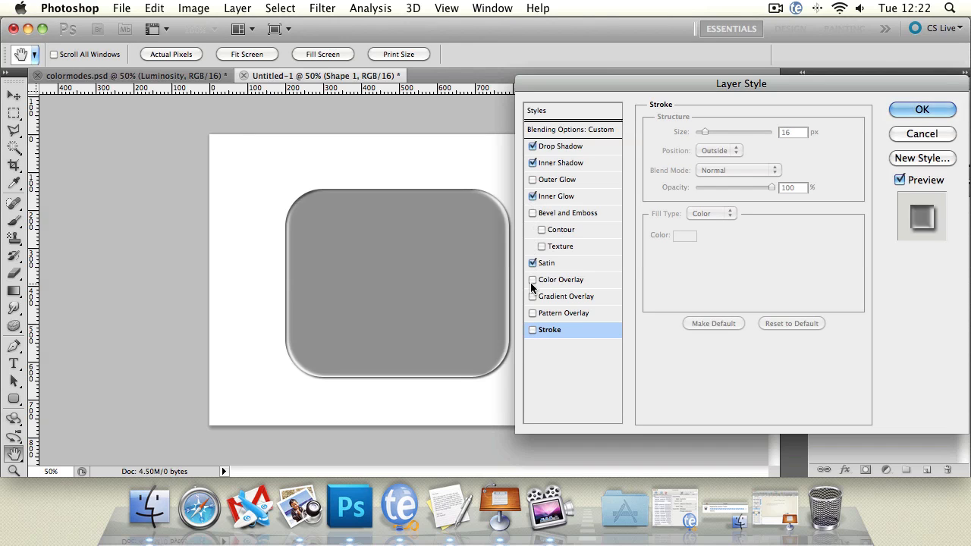
pyautogui.click(533, 280)
pyautogui.click(533, 313)
pyautogui.click(533, 296)
pyautogui.click(534, 179)
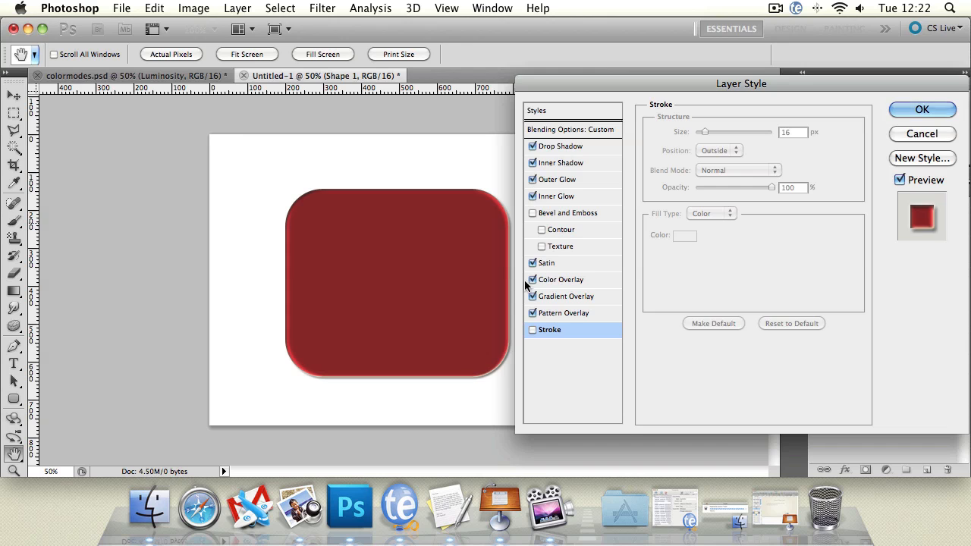
pyautogui.click(533, 213)
pyautogui.click(533, 329)
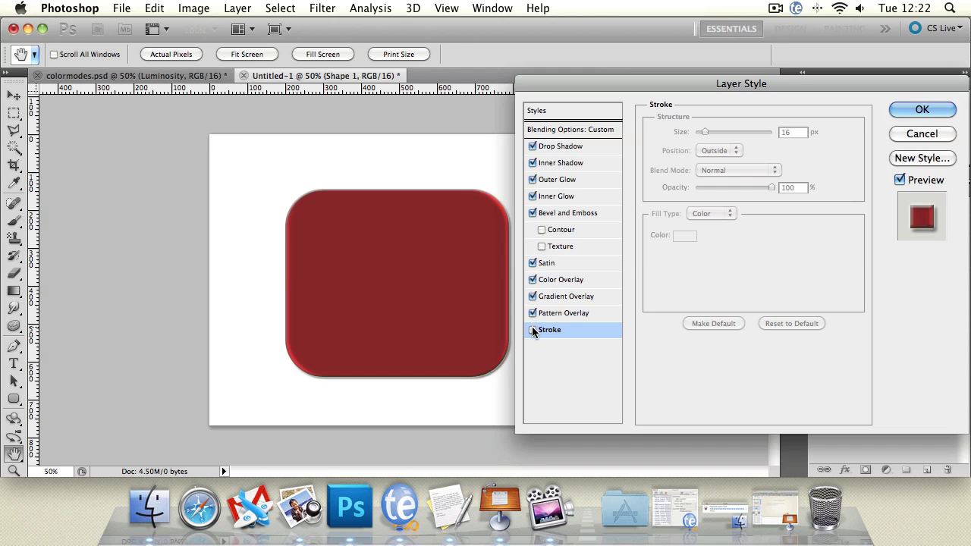
pyautogui.click(949, 109)
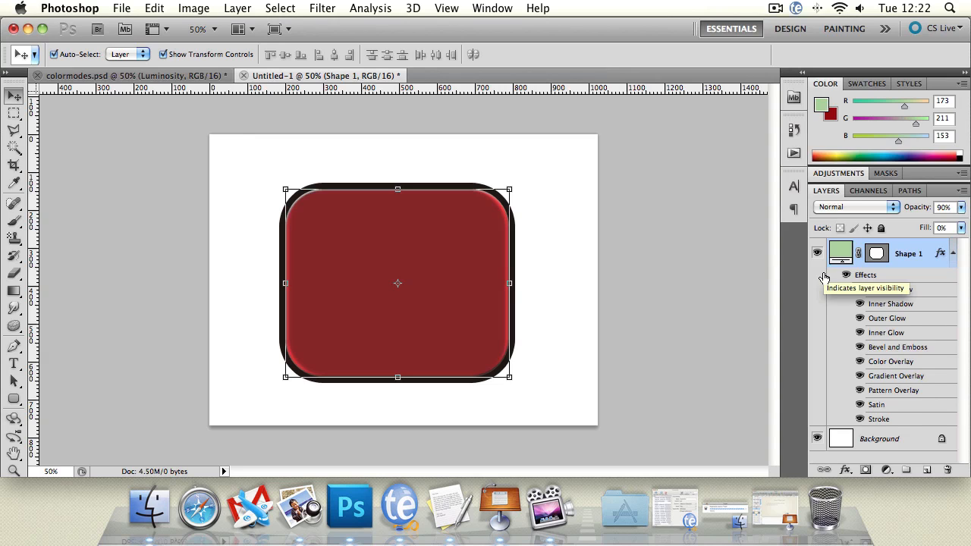
# Hide and show all of Shape 1's effects together, and collapse and re-expand its effects list
pyautogui.click(846, 277)
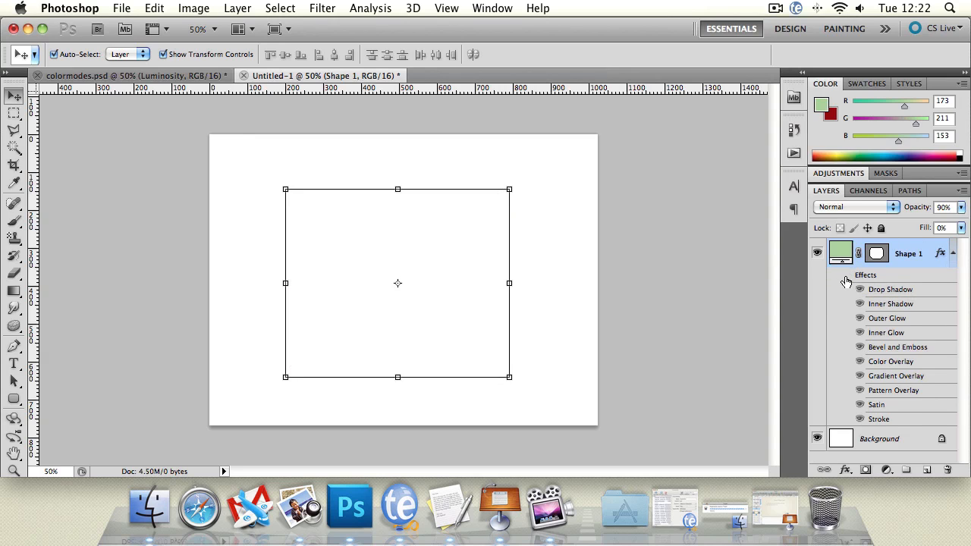
pyautogui.click(846, 278)
pyautogui.click(954, 253)
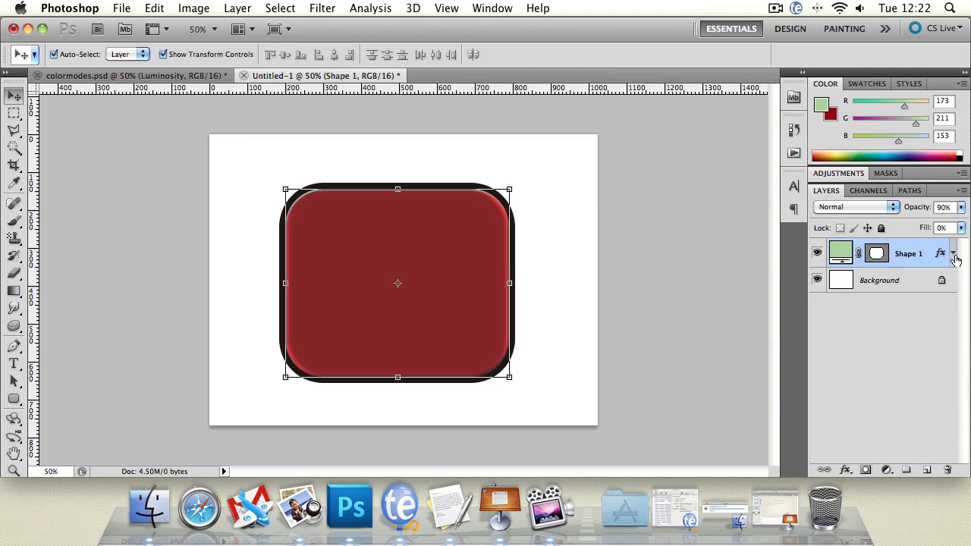
pyautogui.click(954, 253)
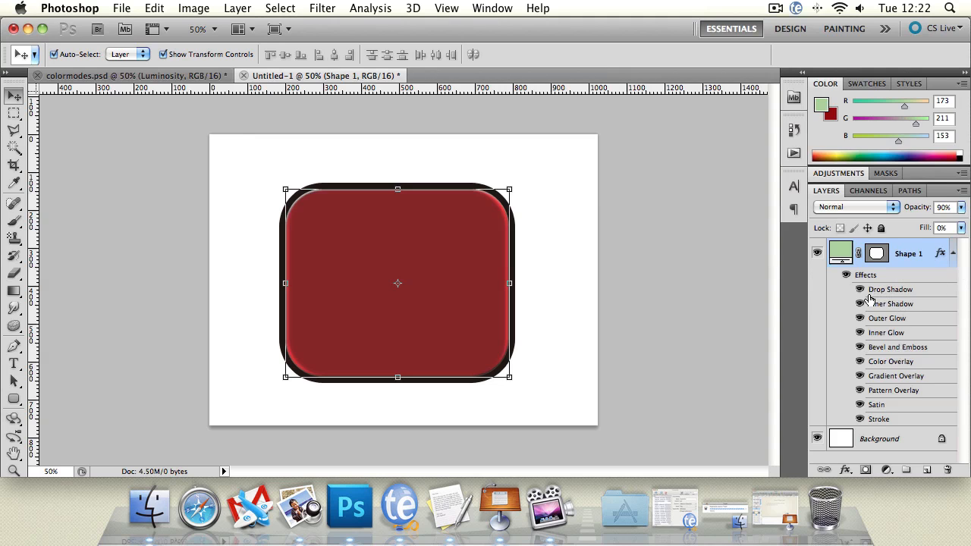
# Hide each of Shape 1's ten effects individually, from Drop Shadow to Stroke, and deselect the layer
pyautogui.click(860, 304)
pyautogui.click(860, 318)
pyautogui.click(859, 346)
pyautogui.click(860, 390)
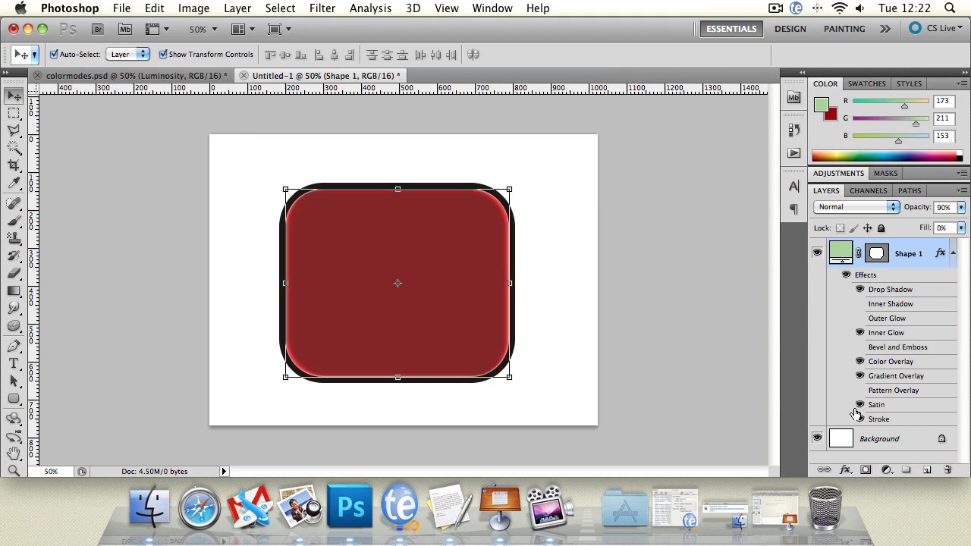
pyautogui.click(860, 419)
pyautogui.click(860, 405)
pyautogui.click(860, 376)
pyautogui.click(860, 362)
pyautogui.click(859, 333)
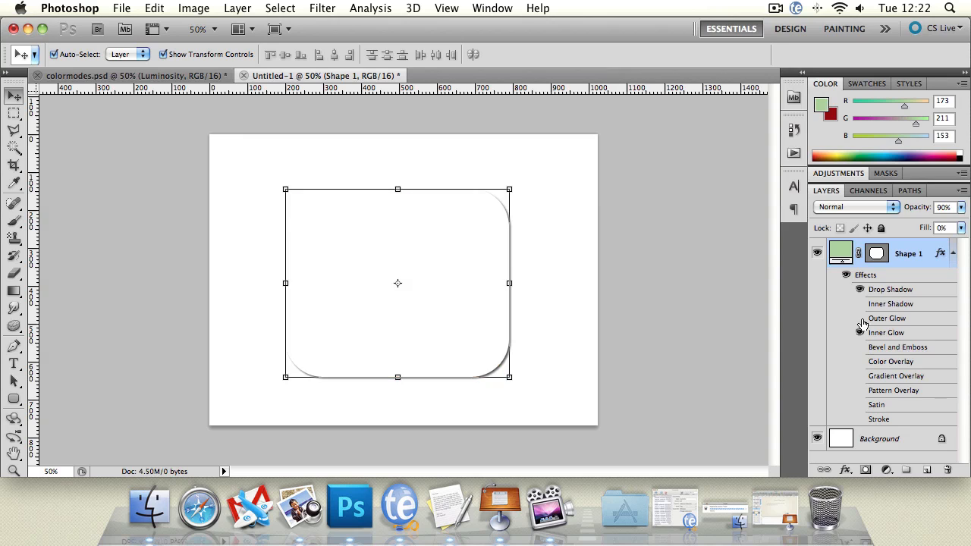
pyautogui.click(859, 289)
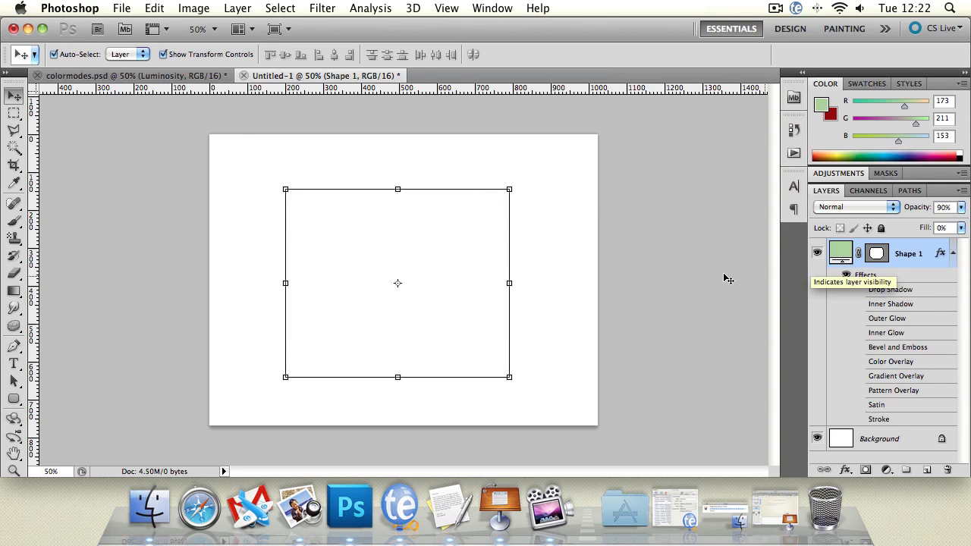
pyautogui.click(144, 186)
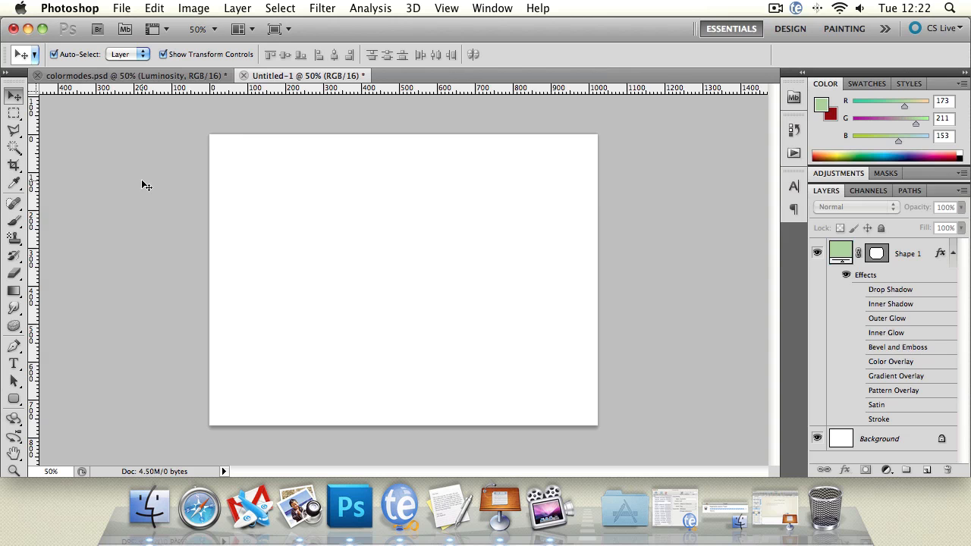